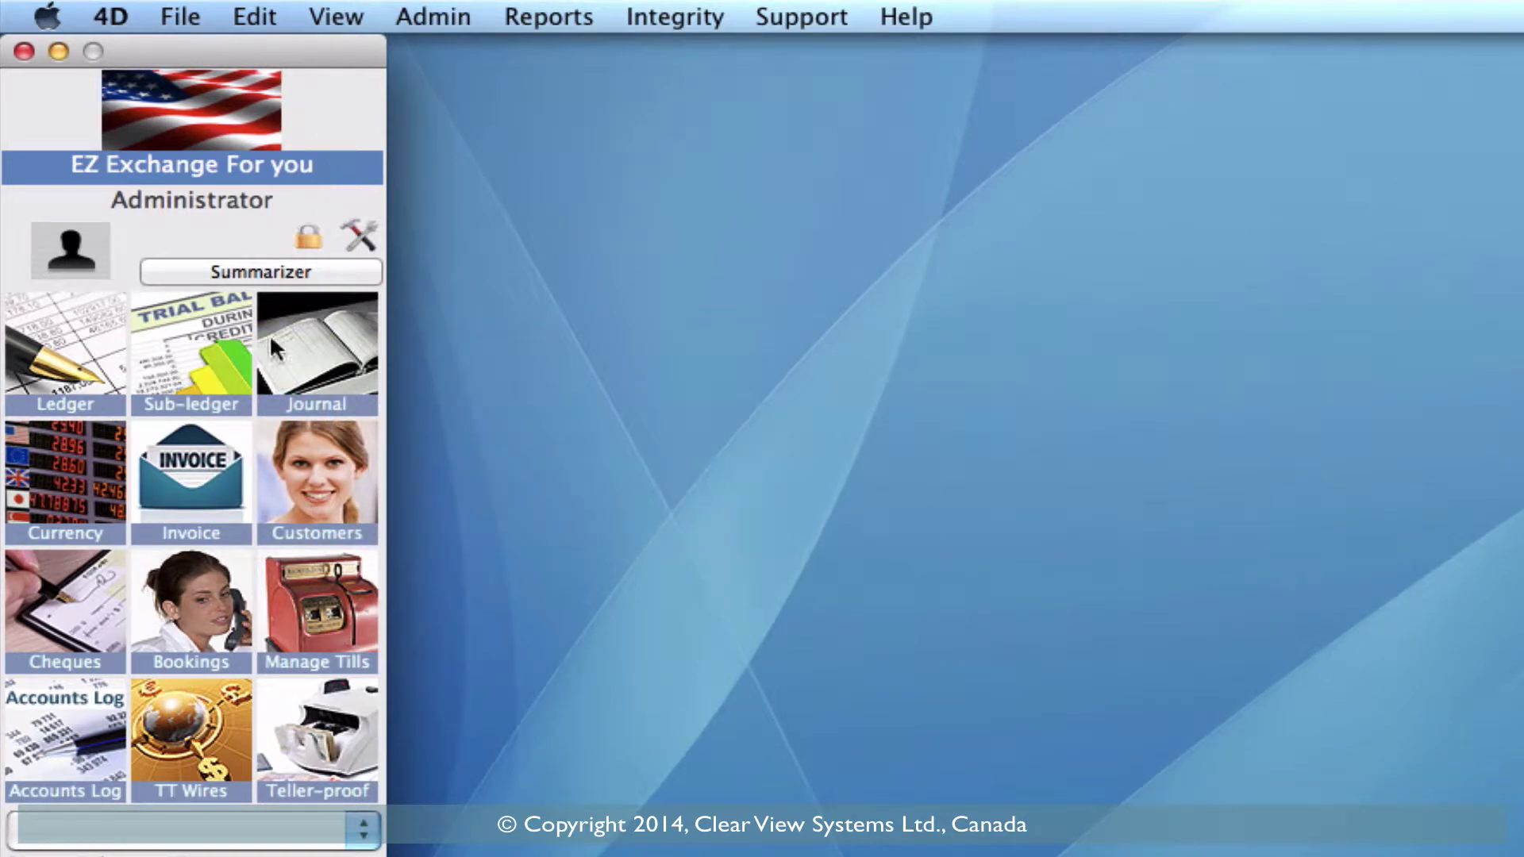
Step: List all invoices and open the first one, the 11/24/14 walk-in customer purchase of 80.00 CAD
click(199, 473)
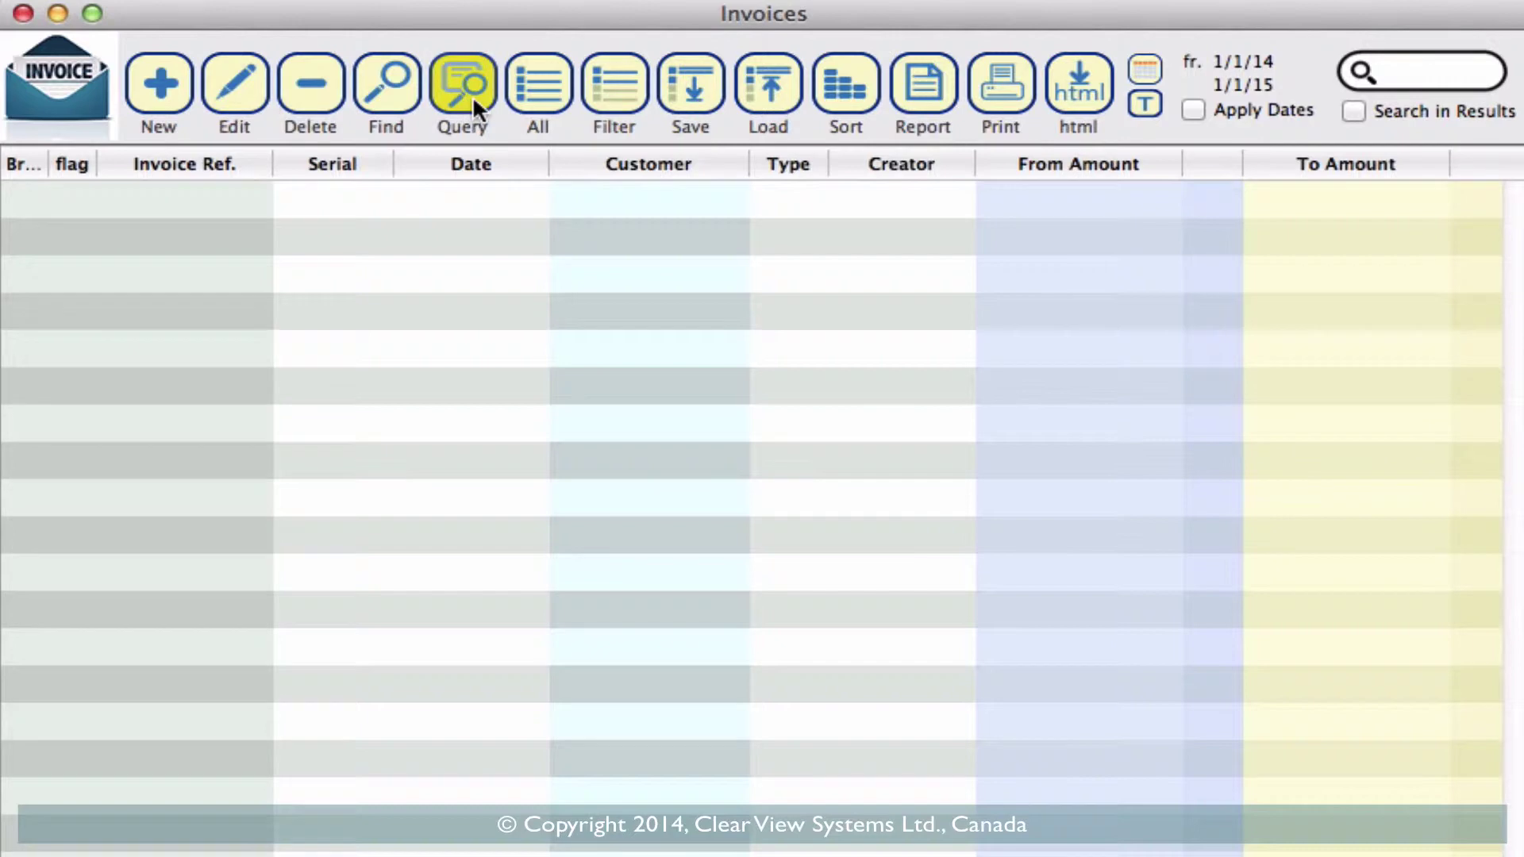
click(551, 101)
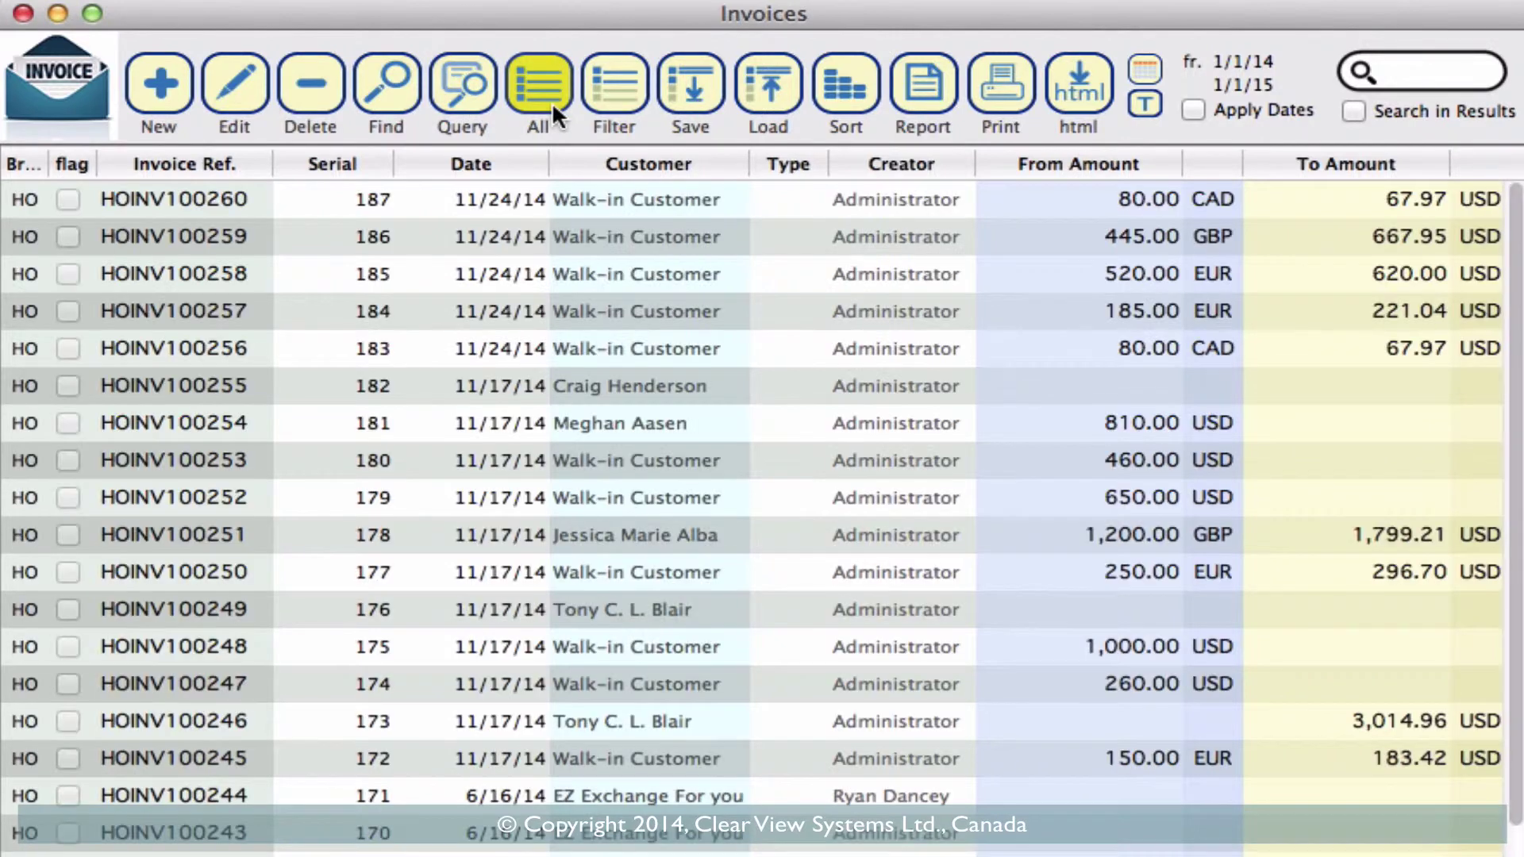
double_click(433, 203)
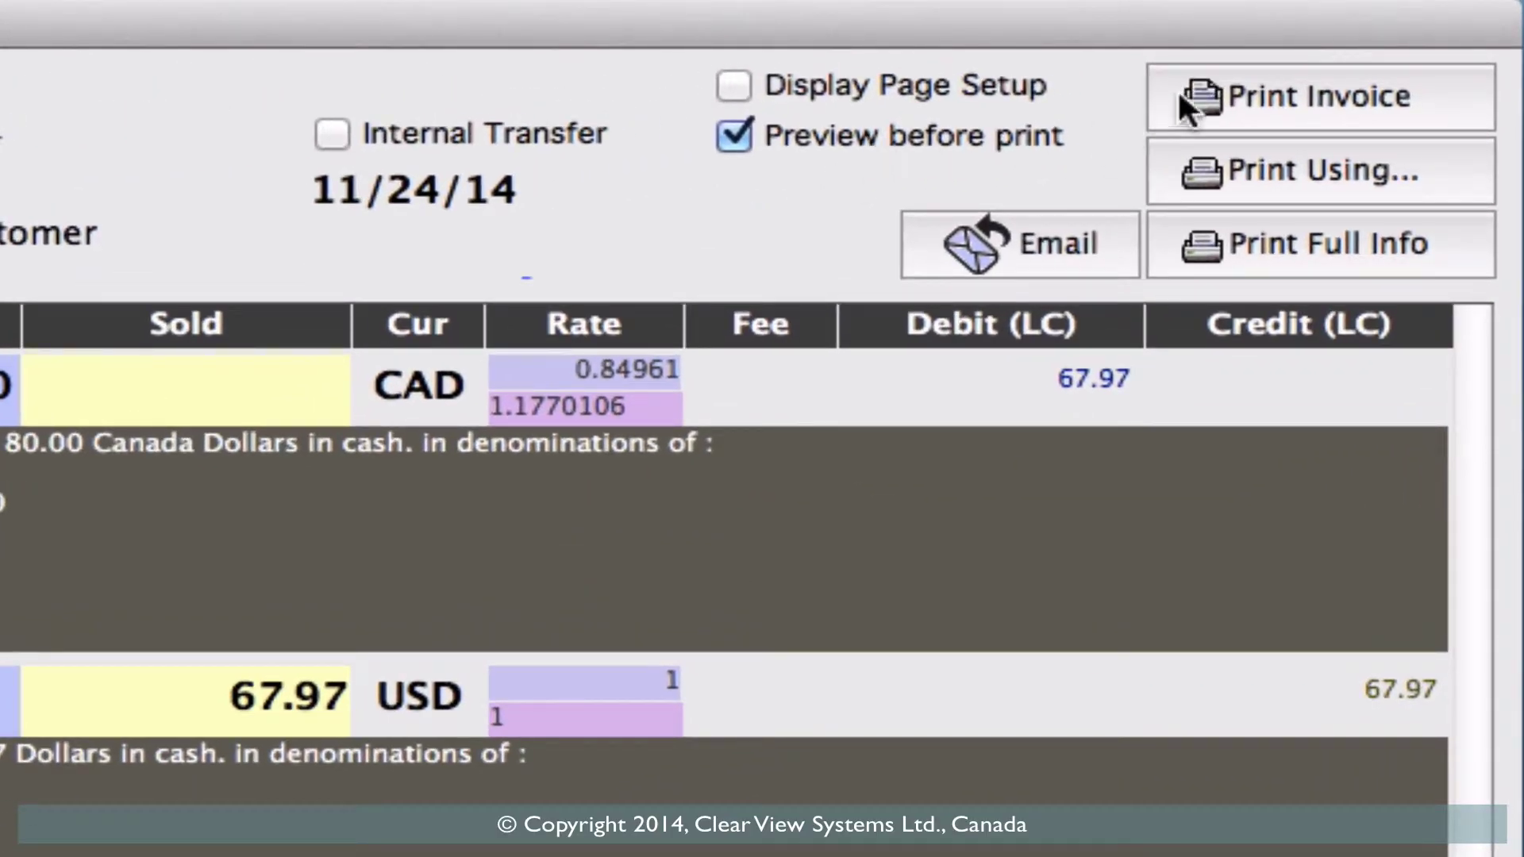
Step: Preview the open invoice's printed receipt and review it from the header down to the amount paid to the customer
click(1302, 93)
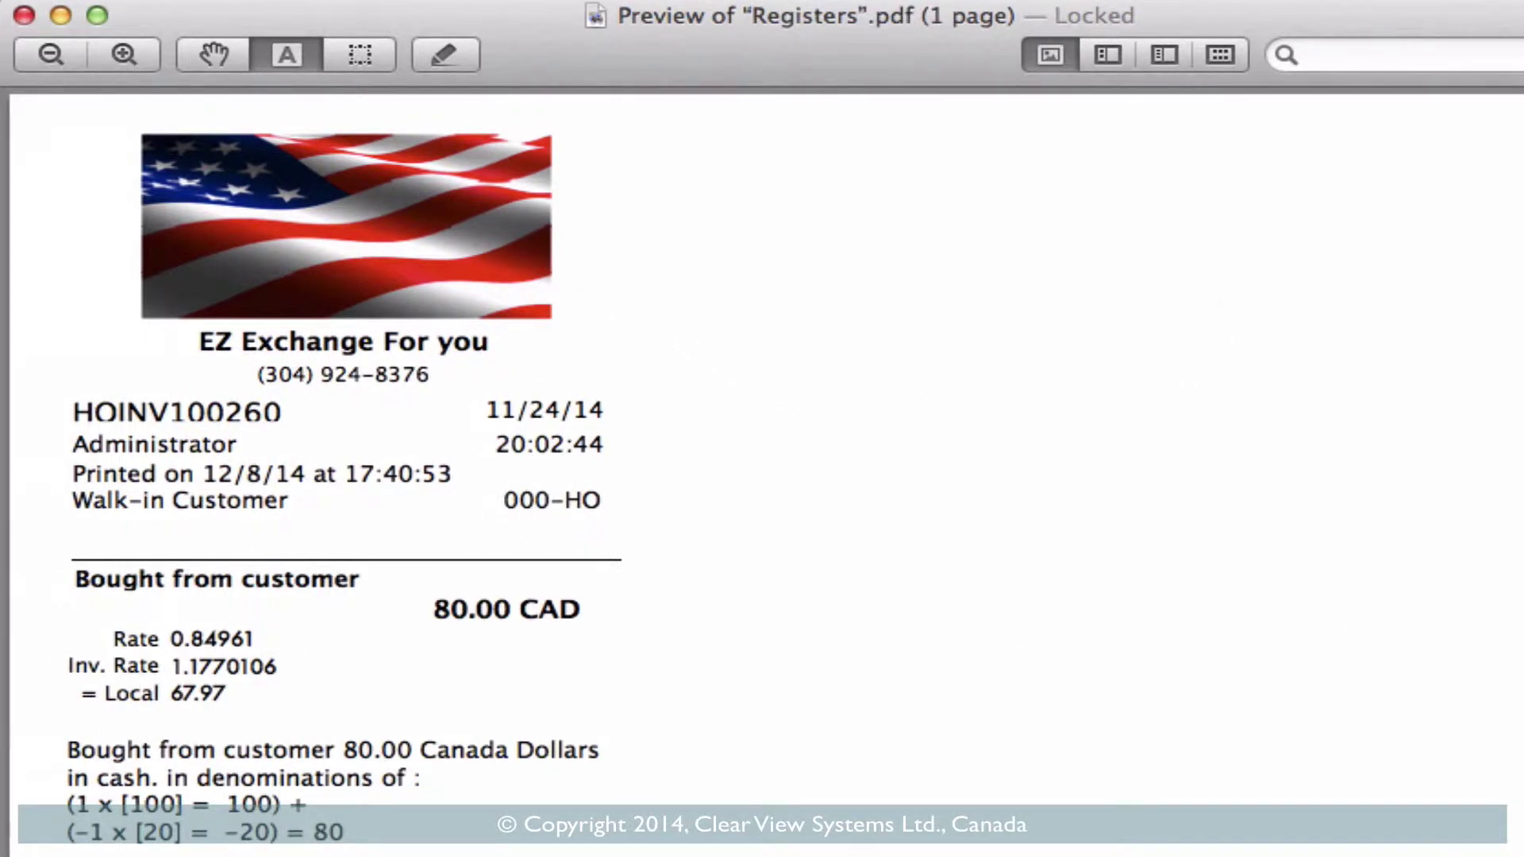
scroll(762, 465, down, 8)
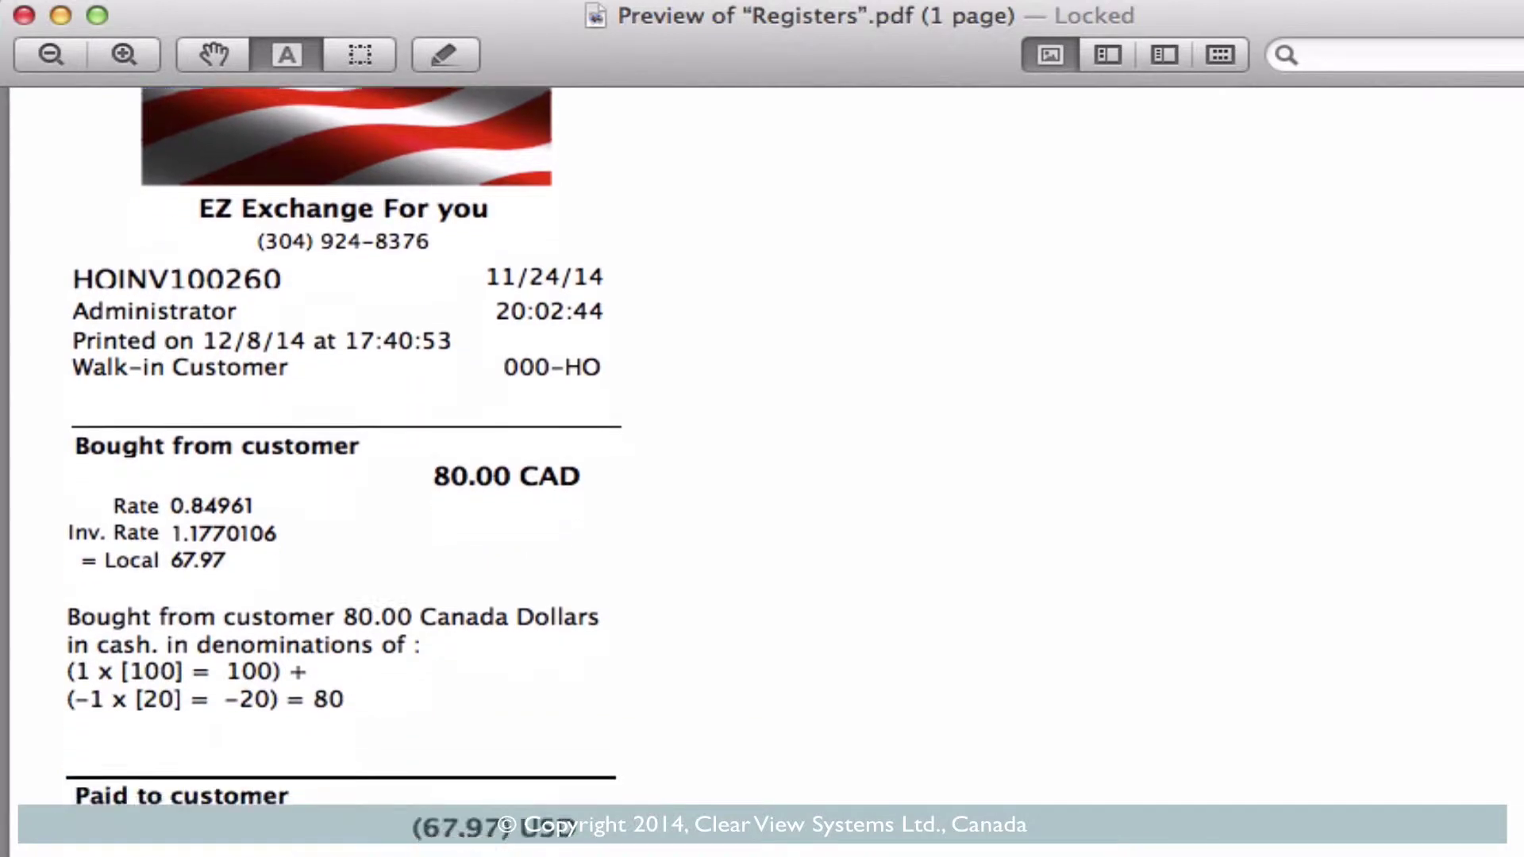
scroll(762, 465, down, 3)
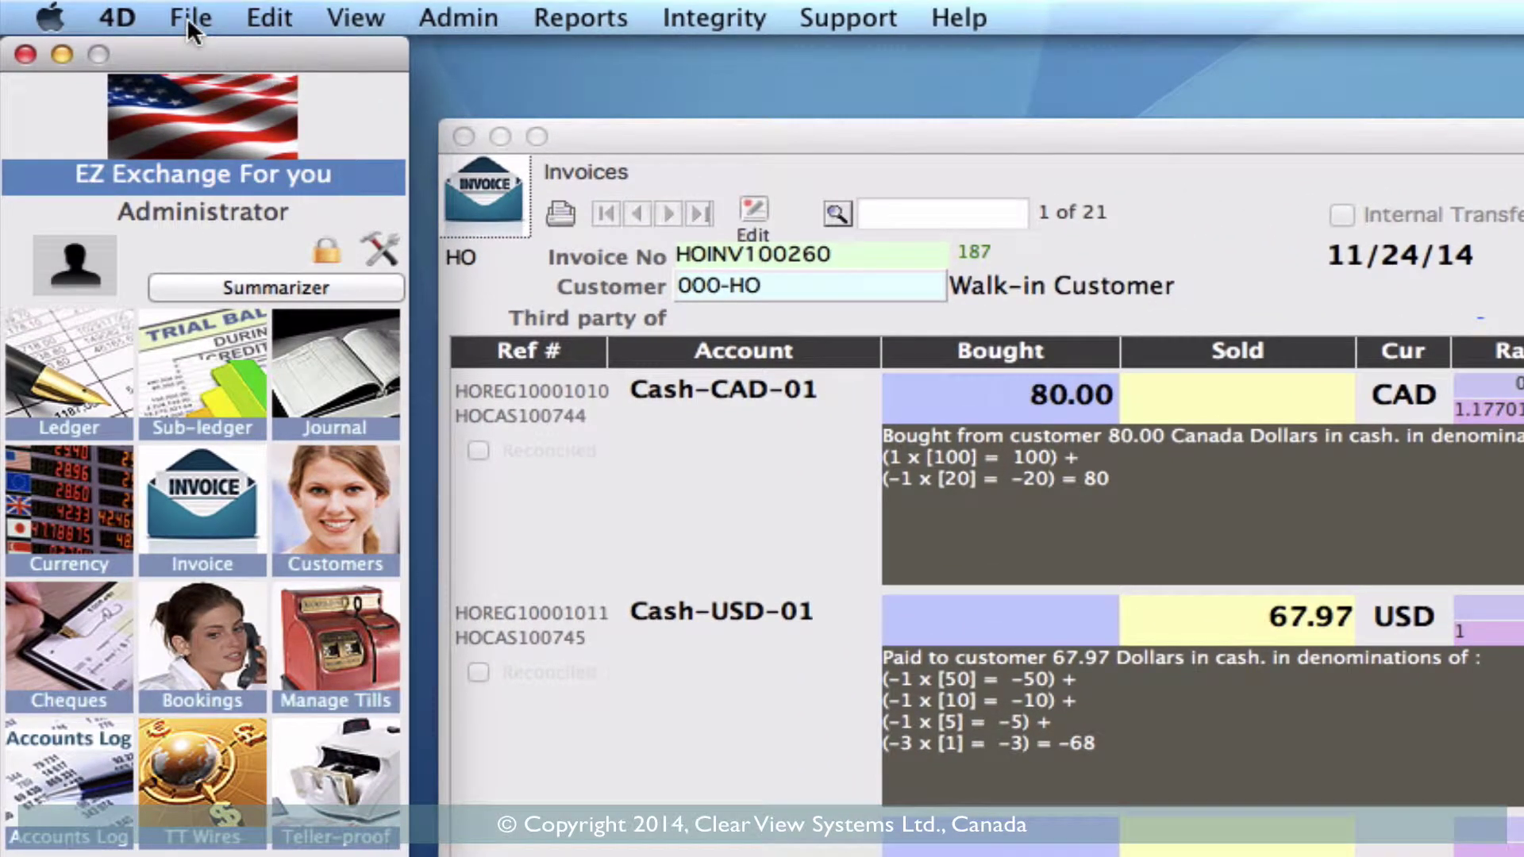
Step: Set the invoice receipt format to printInvoice_Medium in the client preferences of the Back of house computer and save the entry
click(187, 17)
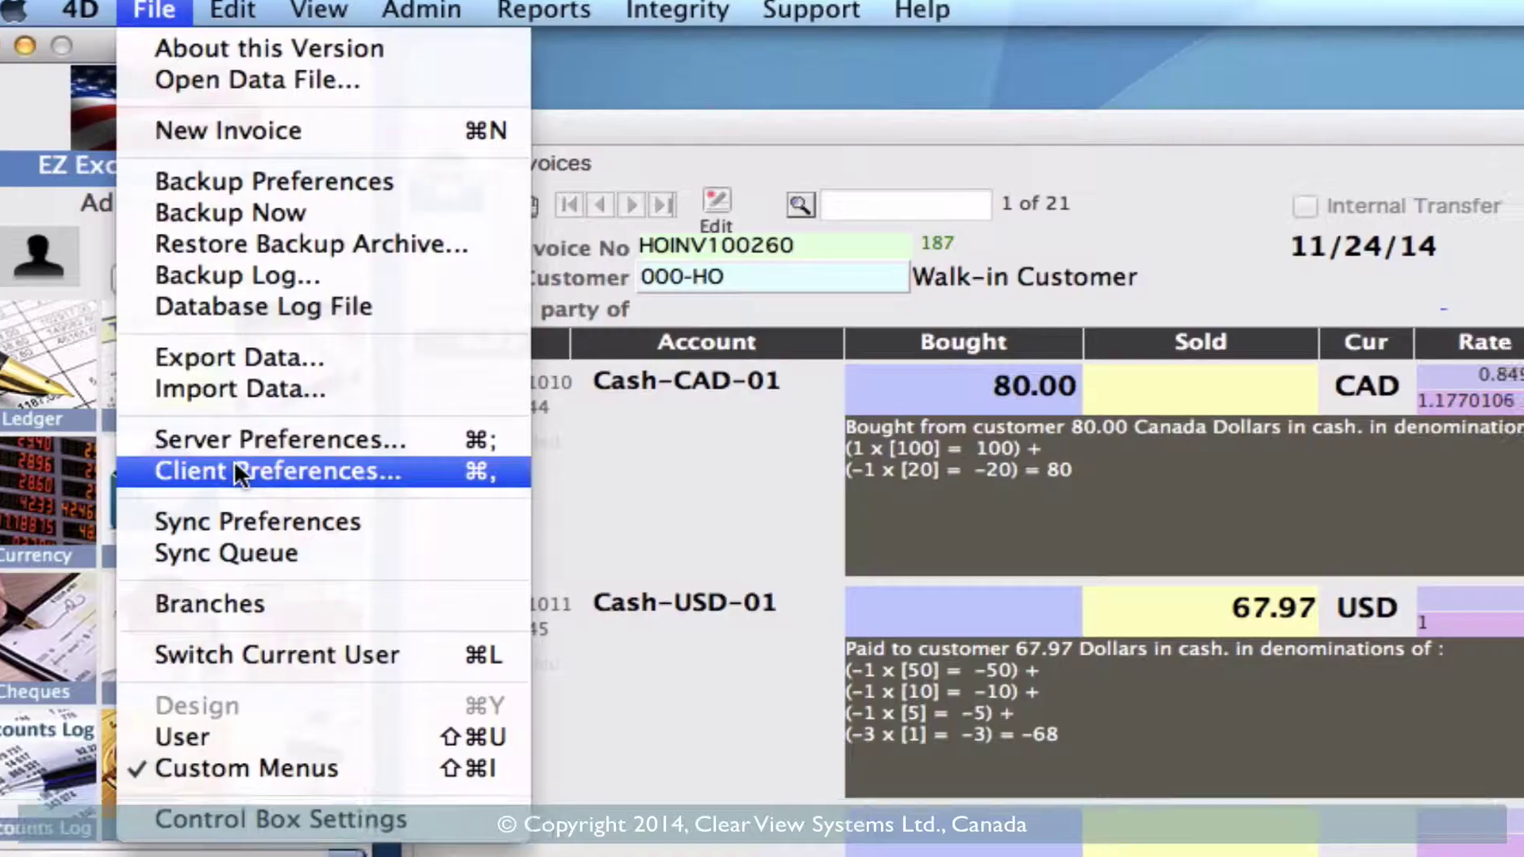
click(272, 478)
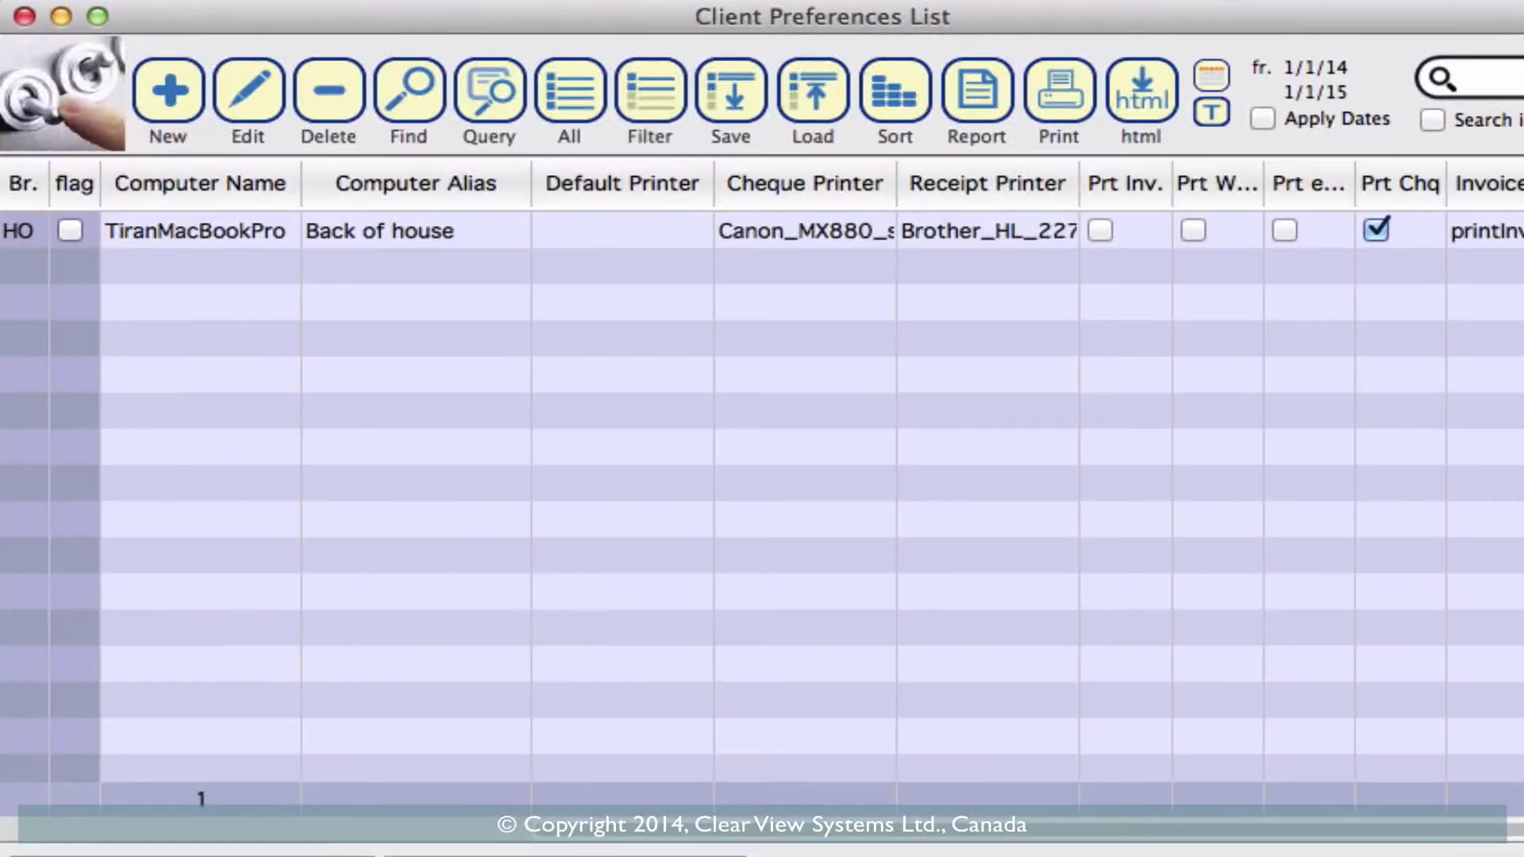
click(272, 236)
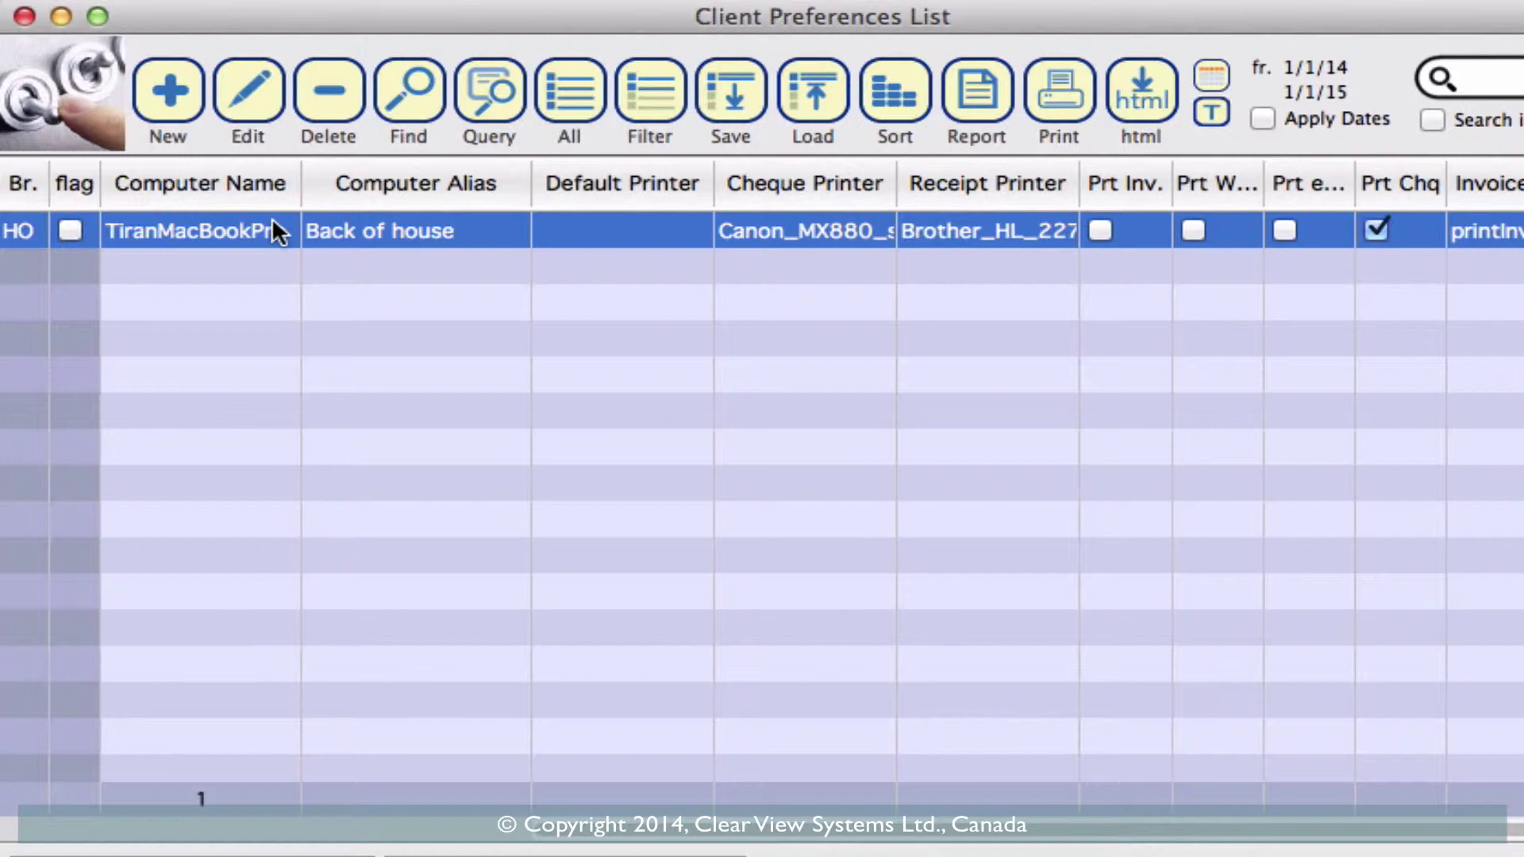
click(249, 100)
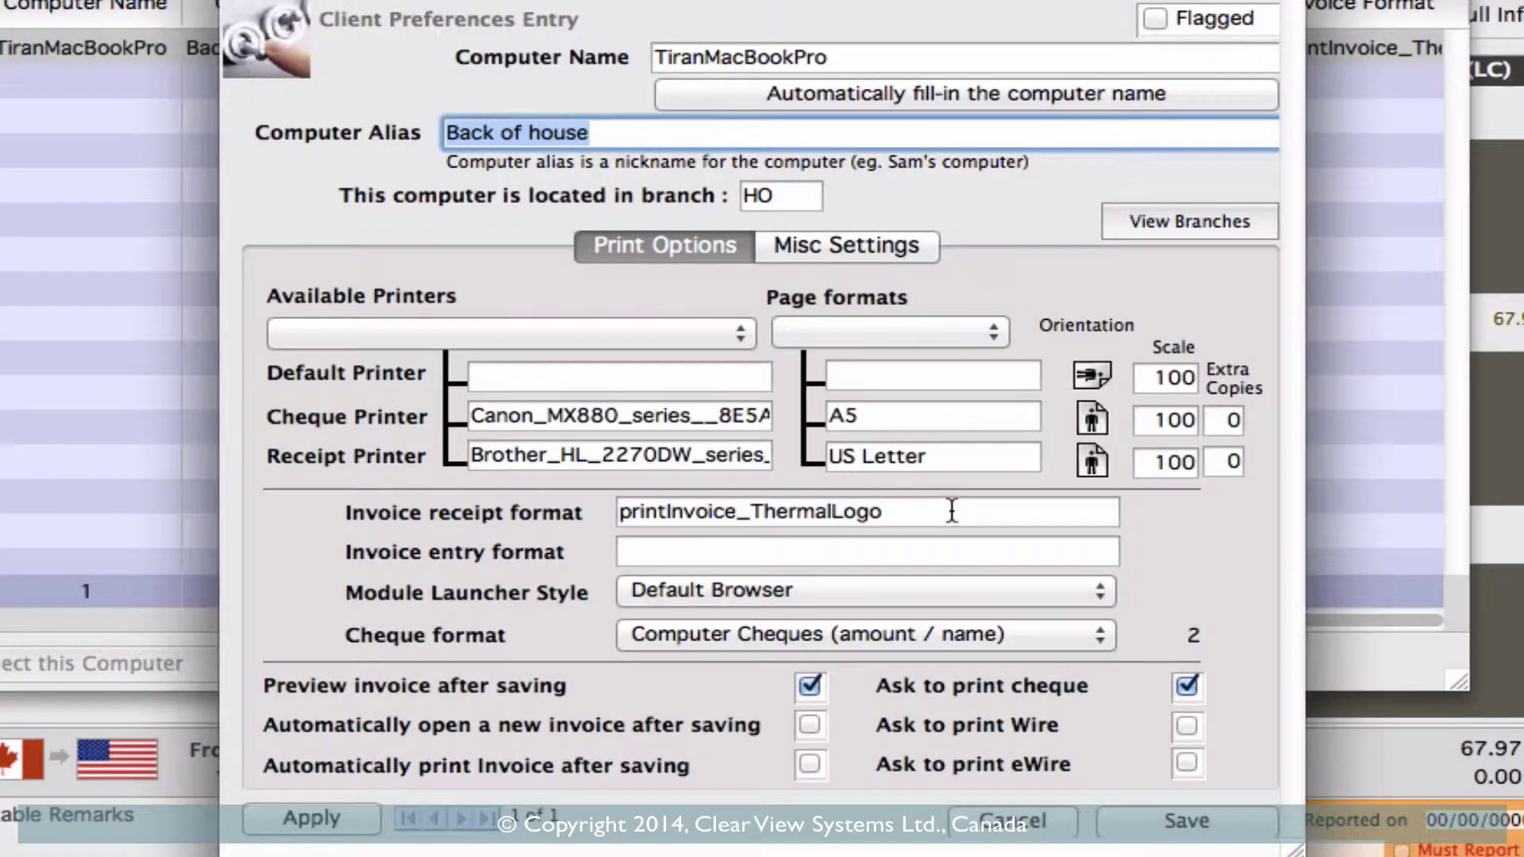
click(953, 512)
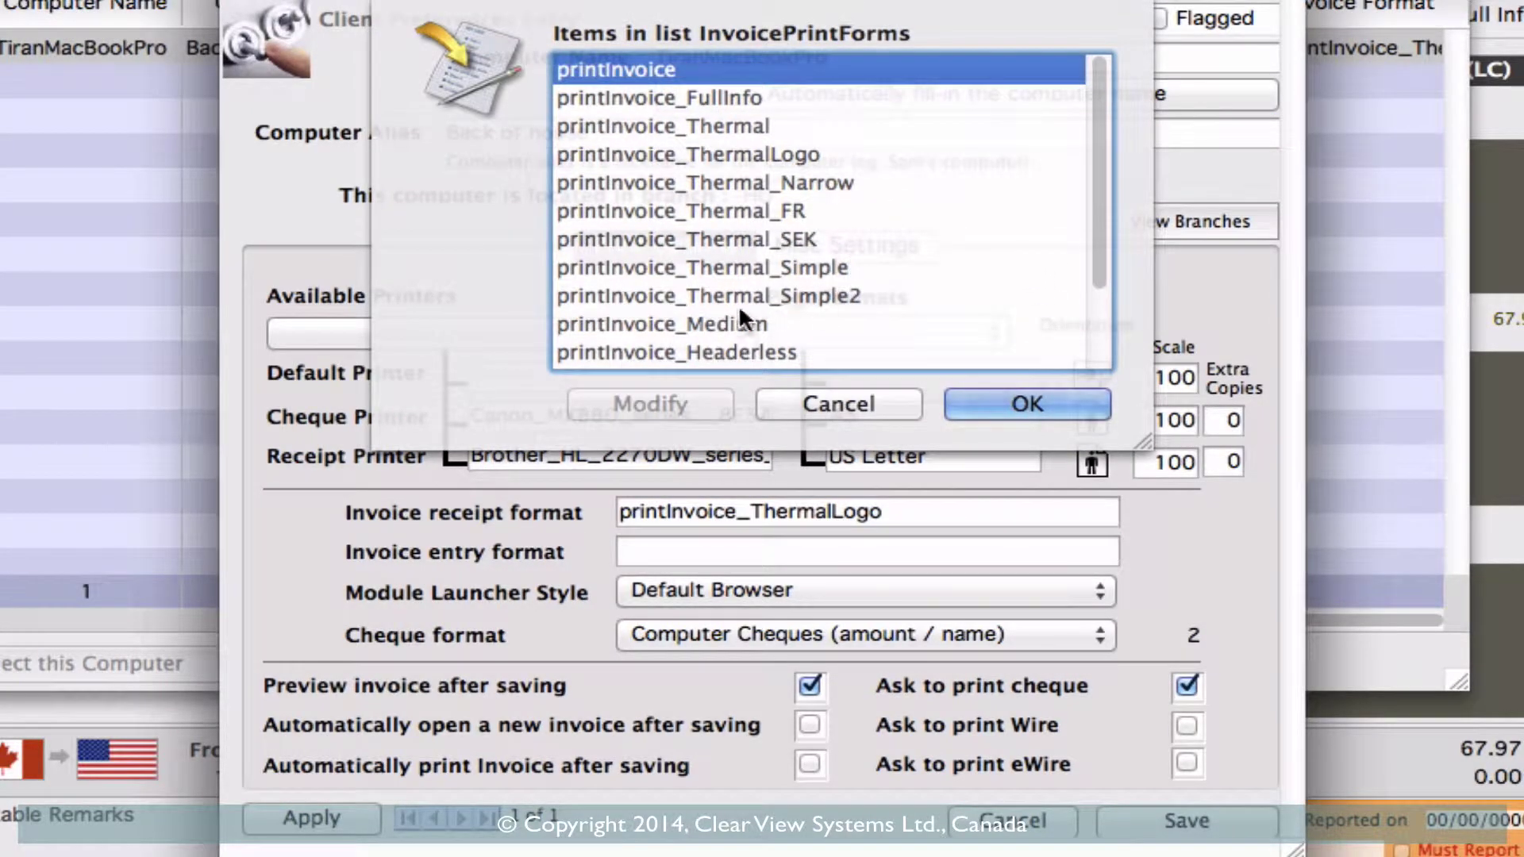
click(727, 324)
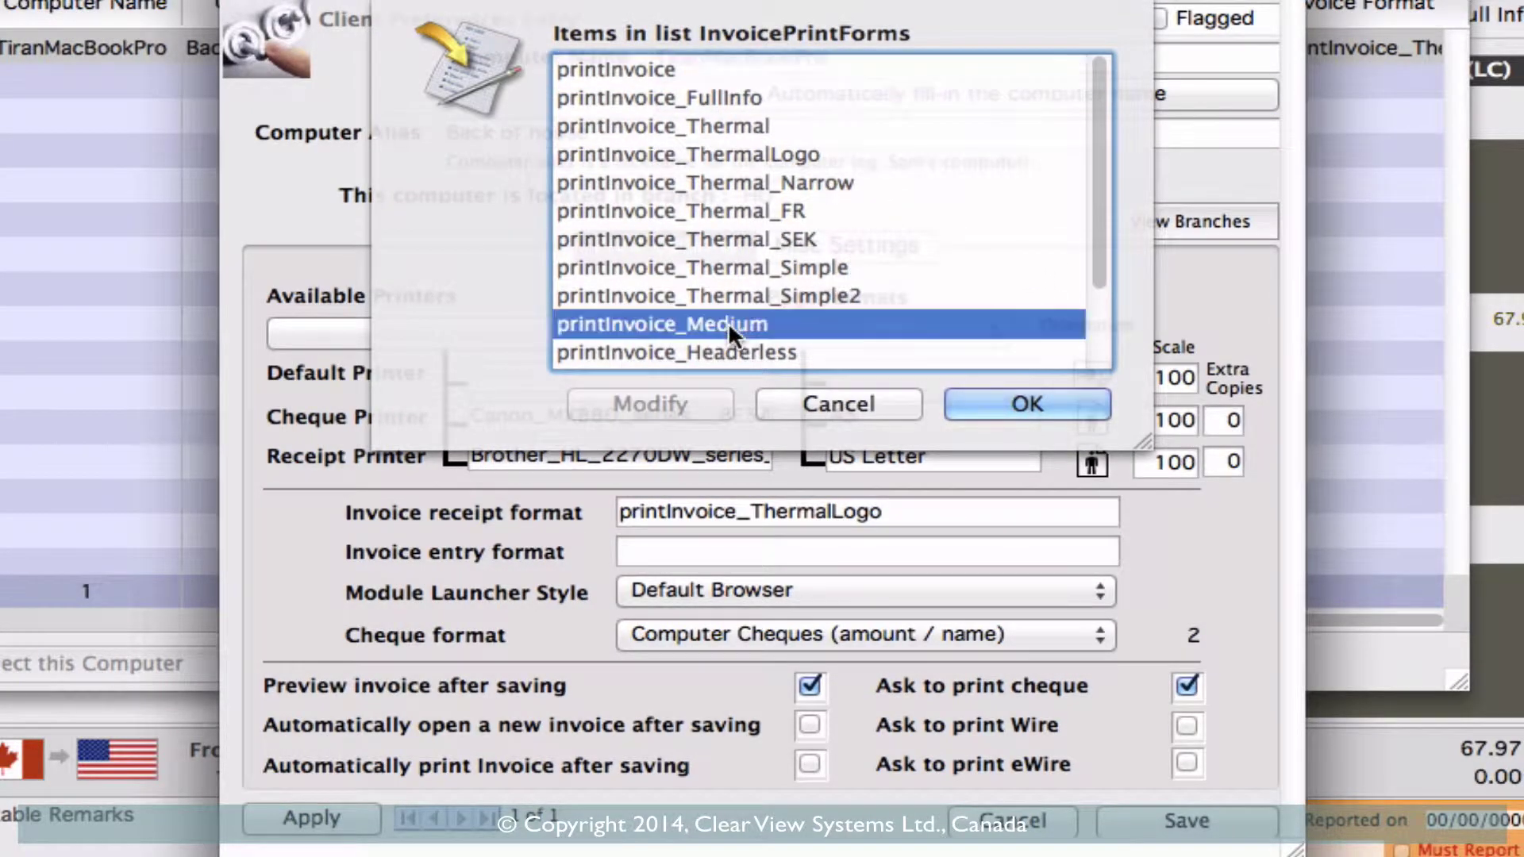
click(984, 399)
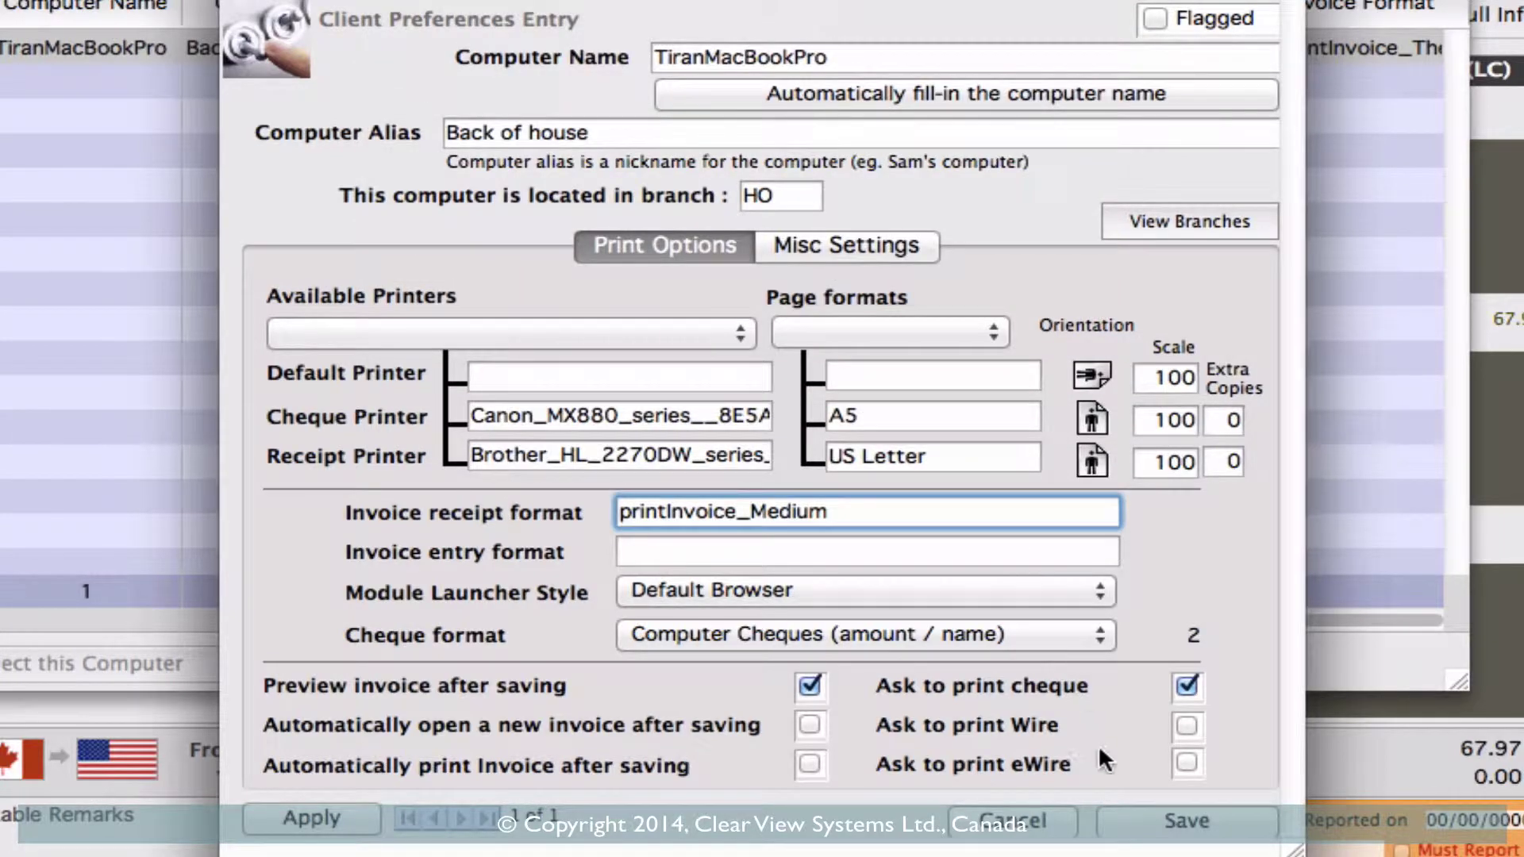
click(1163, 821)
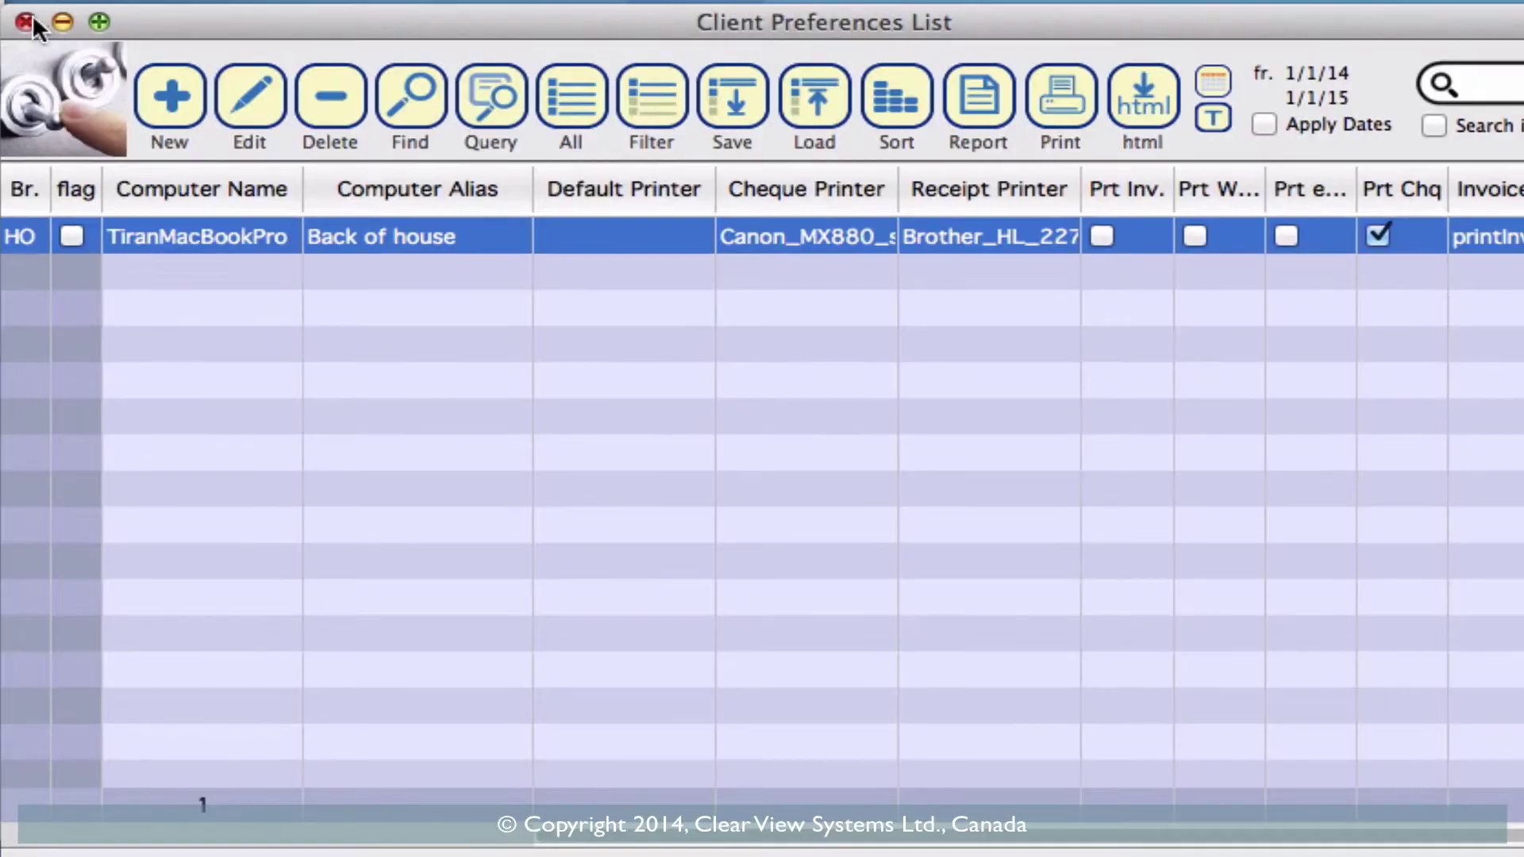
click(32, 14)
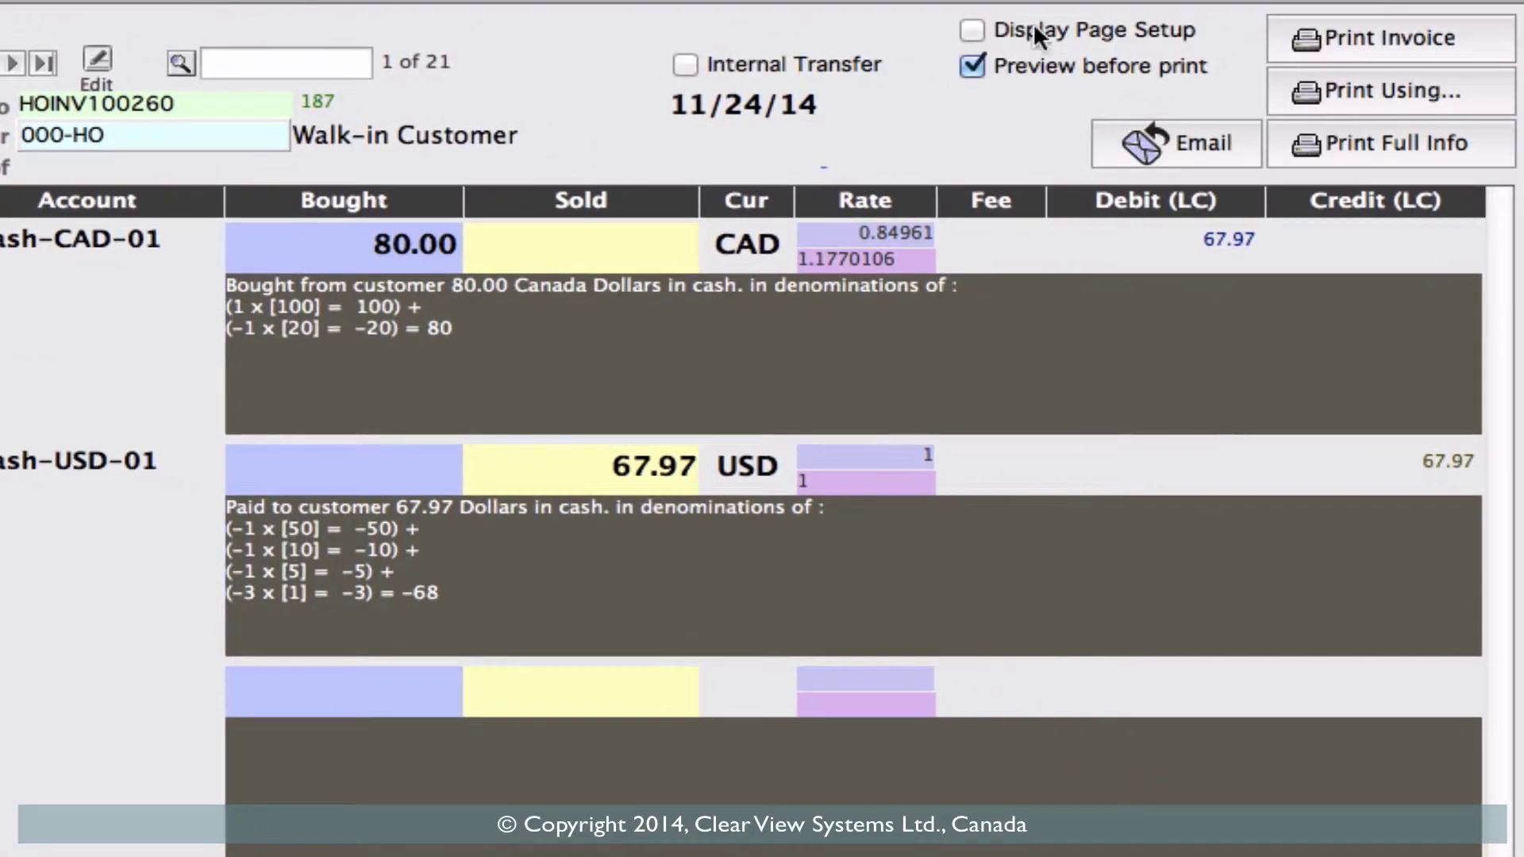
Step: Preview the open invoice as printed in the medium receipt format, then return to the invoice
click(1374, 41)
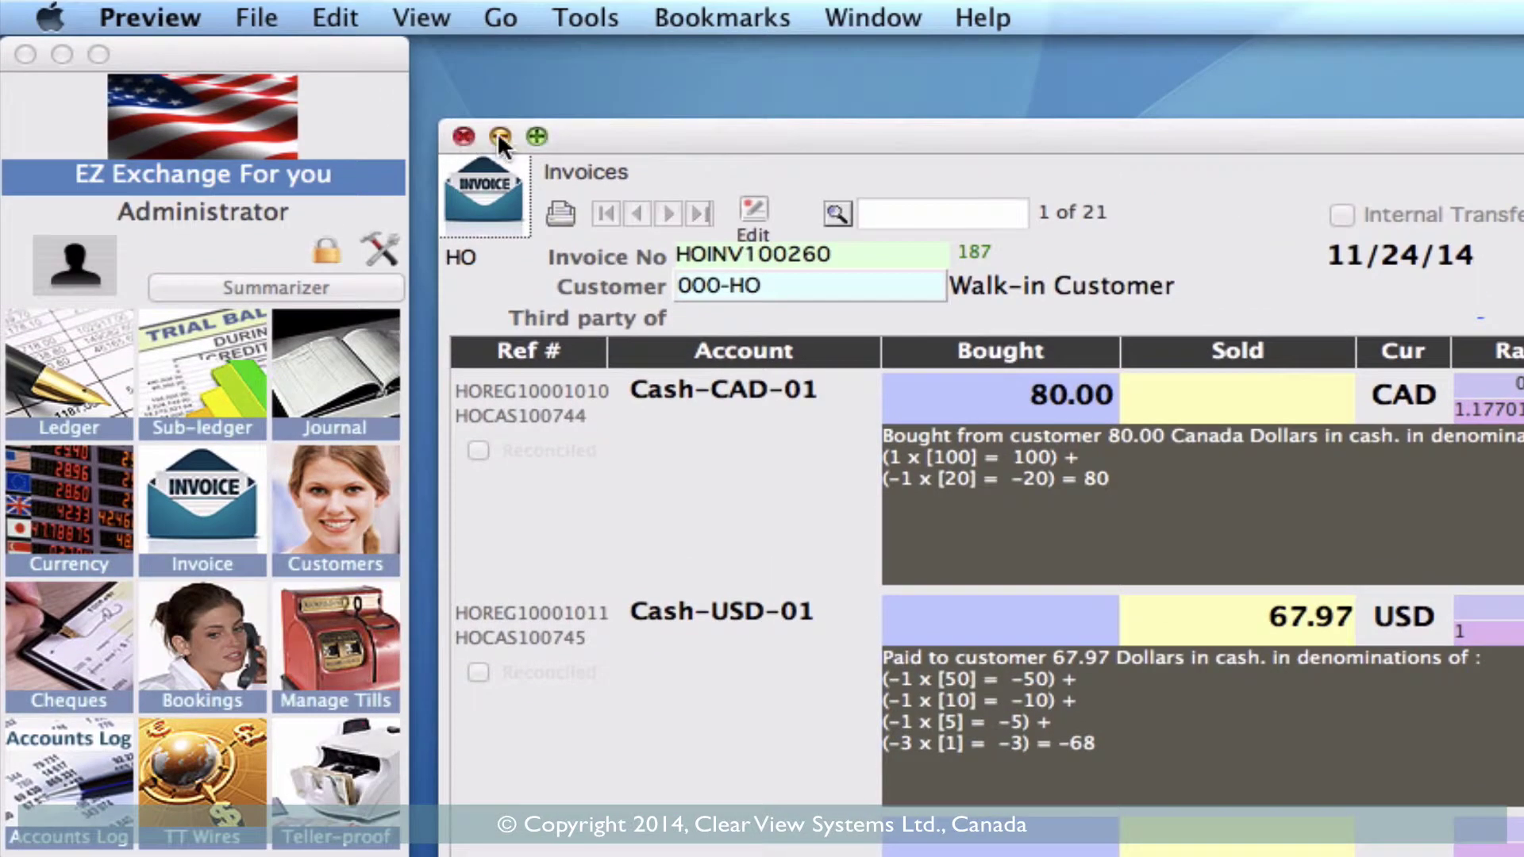
click(497, 131)
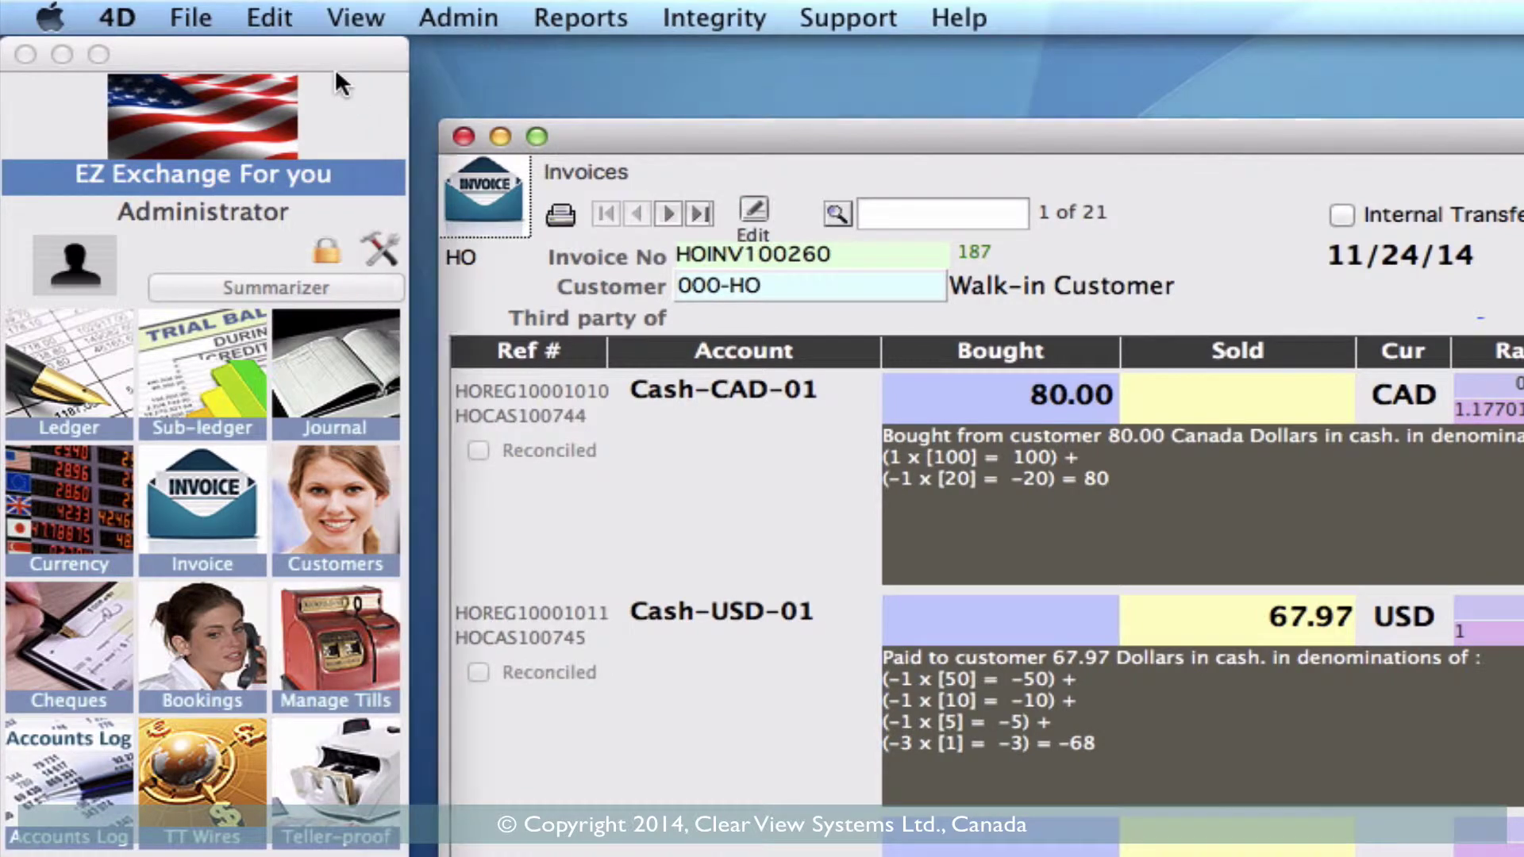
Step: Set the Back of house computer's invoice receipt format to printInvoice_ThermalLogo in the client preferences and save the entry
click(191, 18)
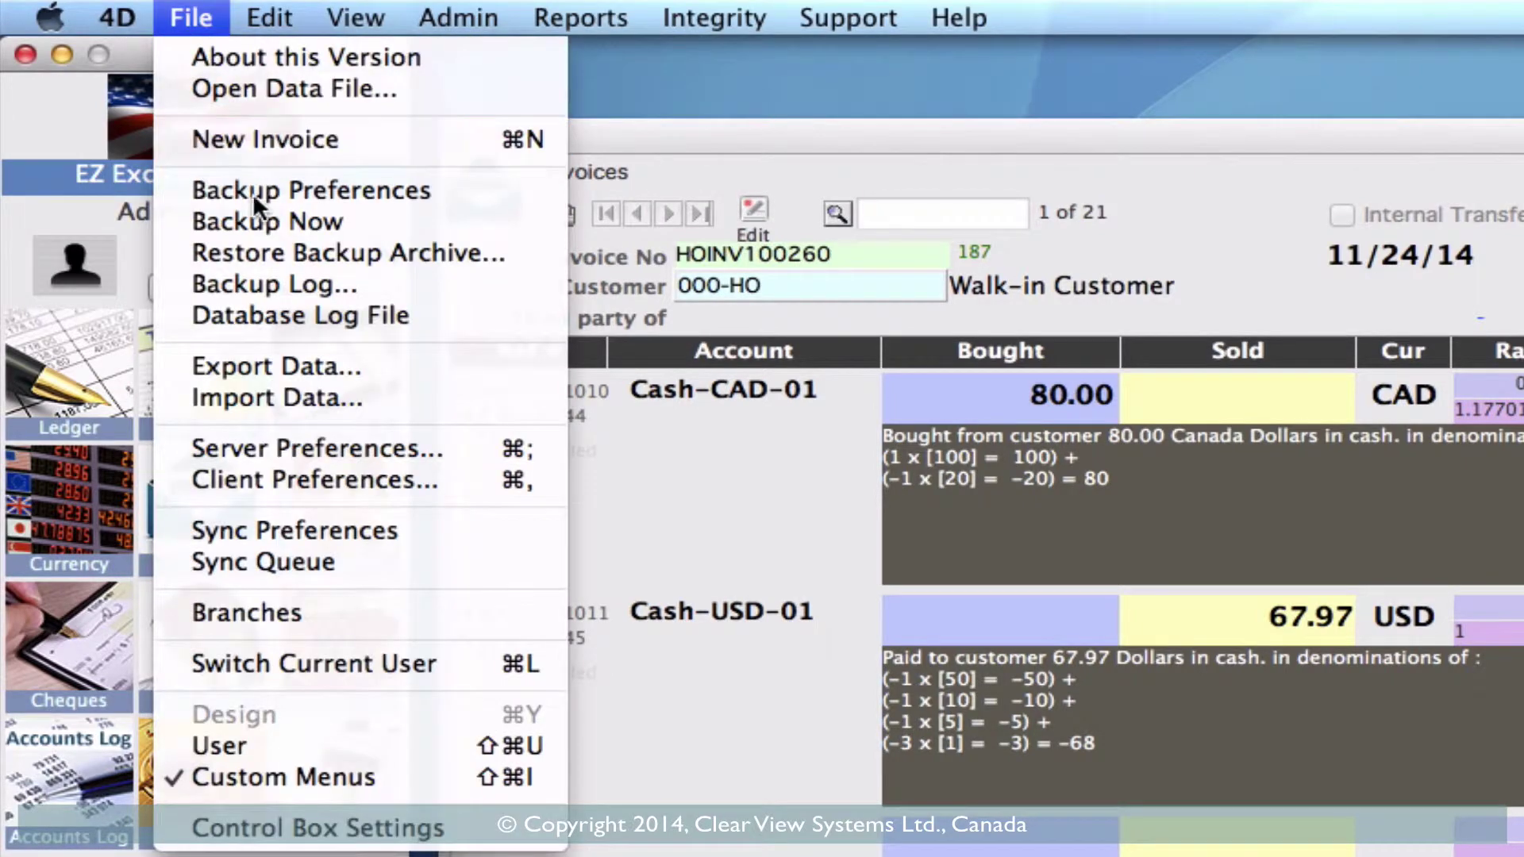
click(283, 473)
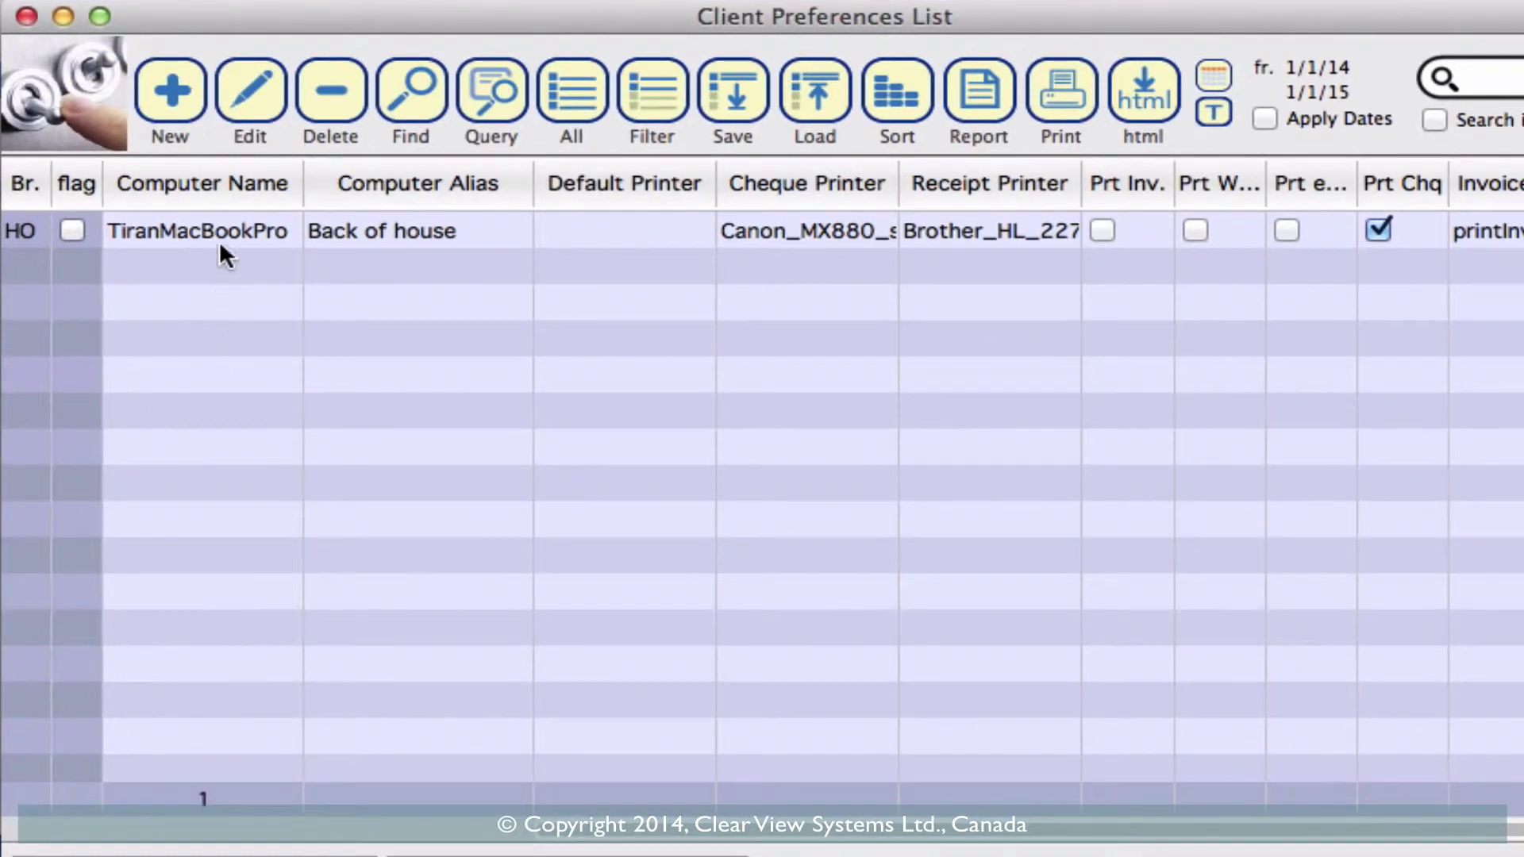
click(219, 240)
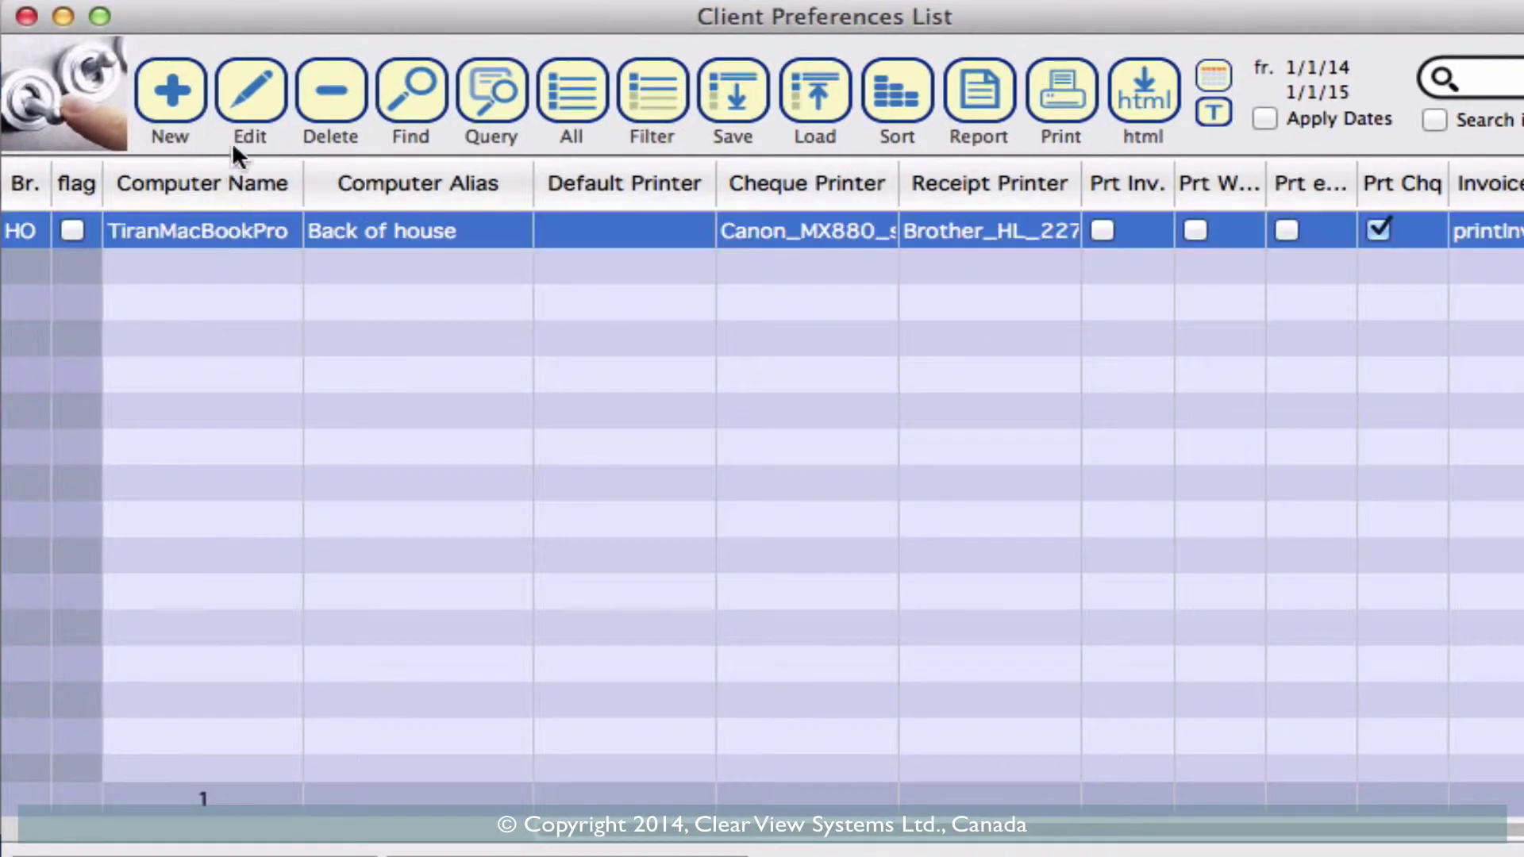
click(231, 142)
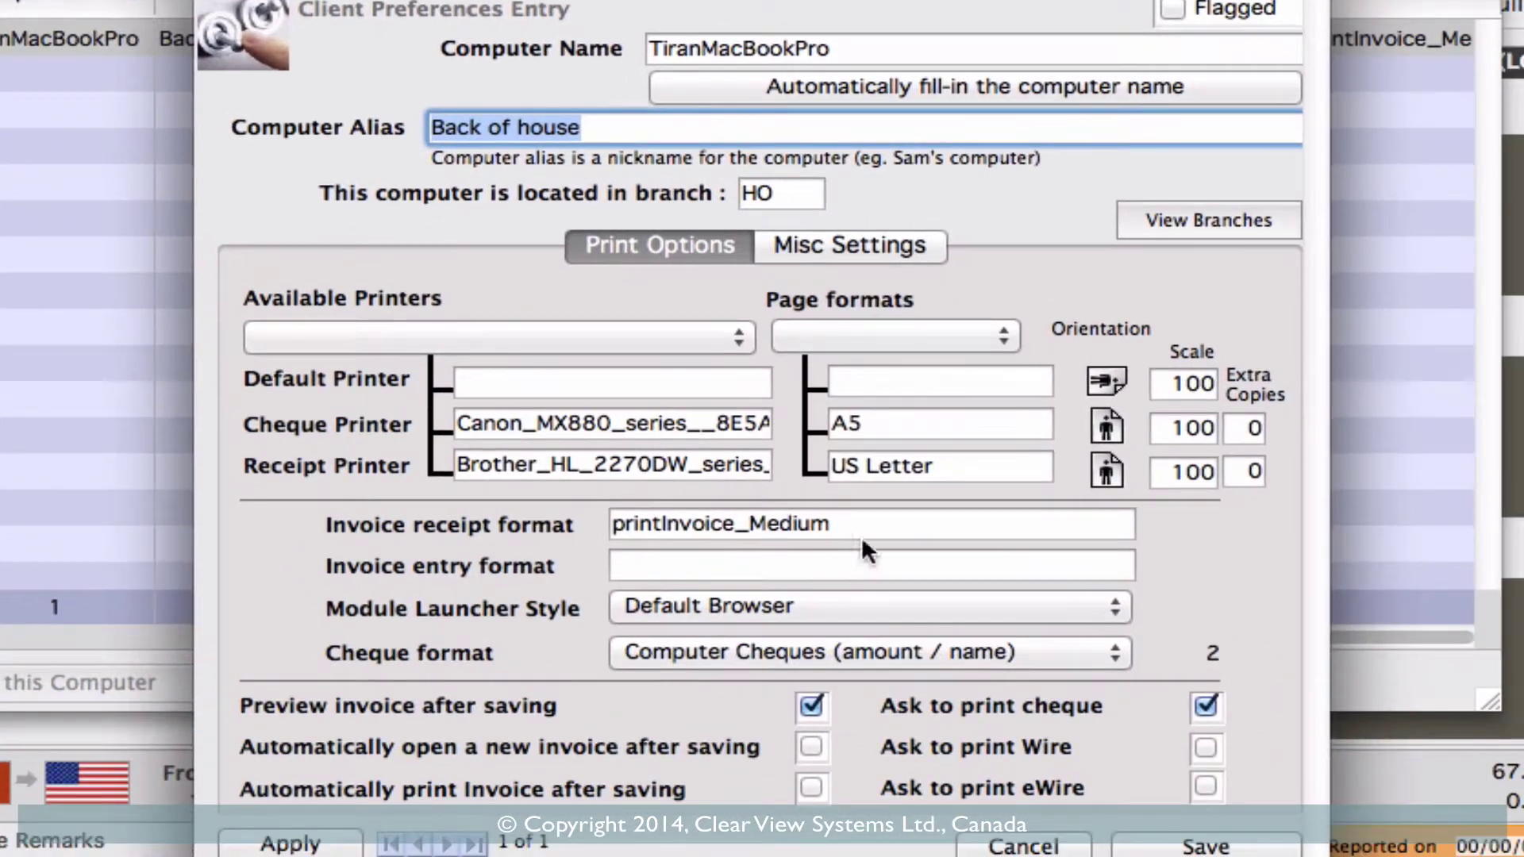
click(860, 533)
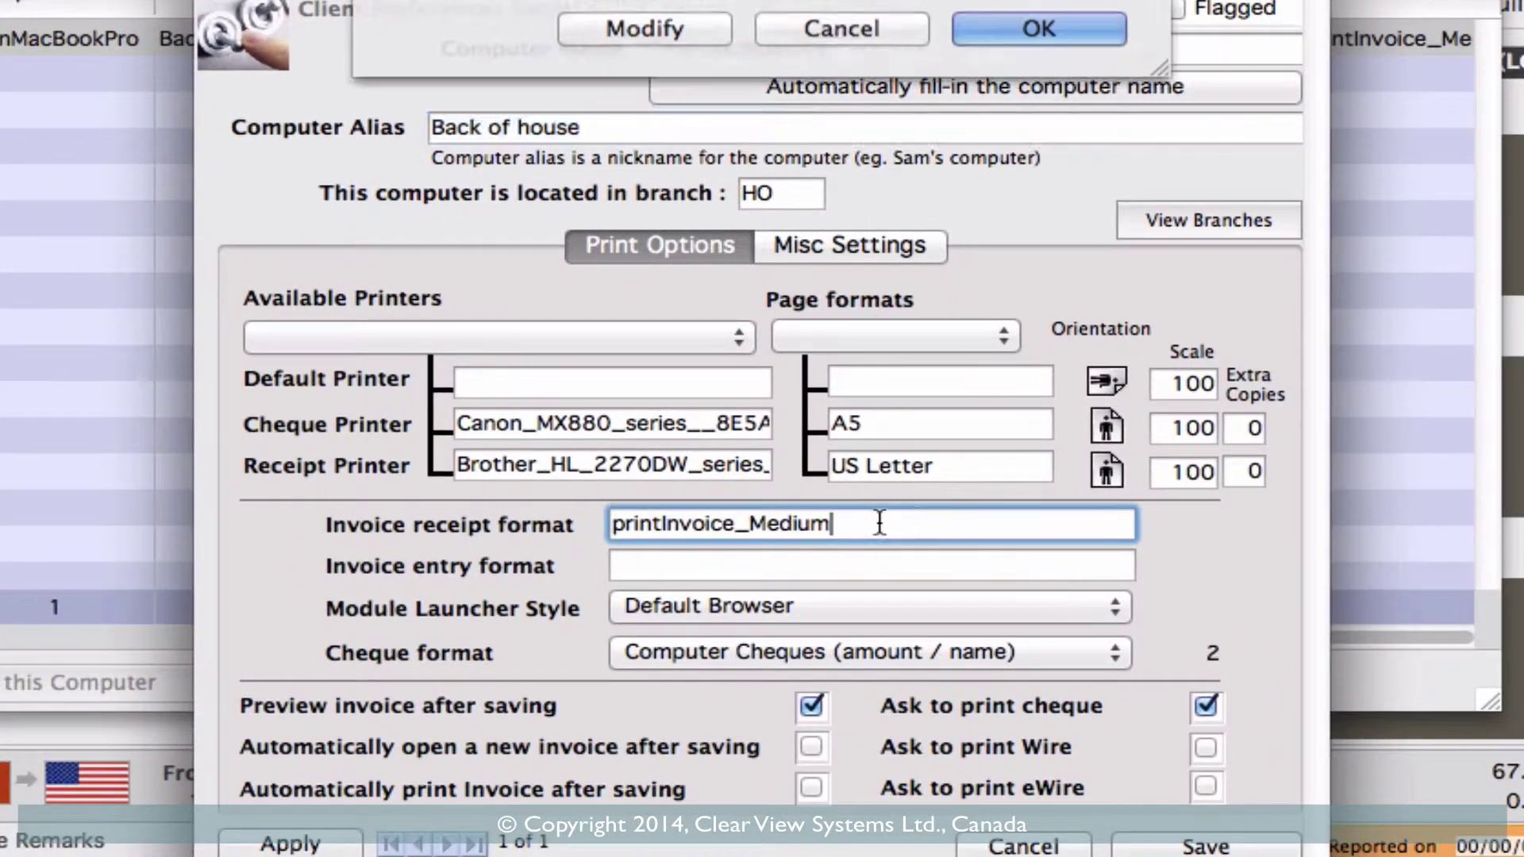
click(790, 150)
click(978, 404)
click(1142, 845)
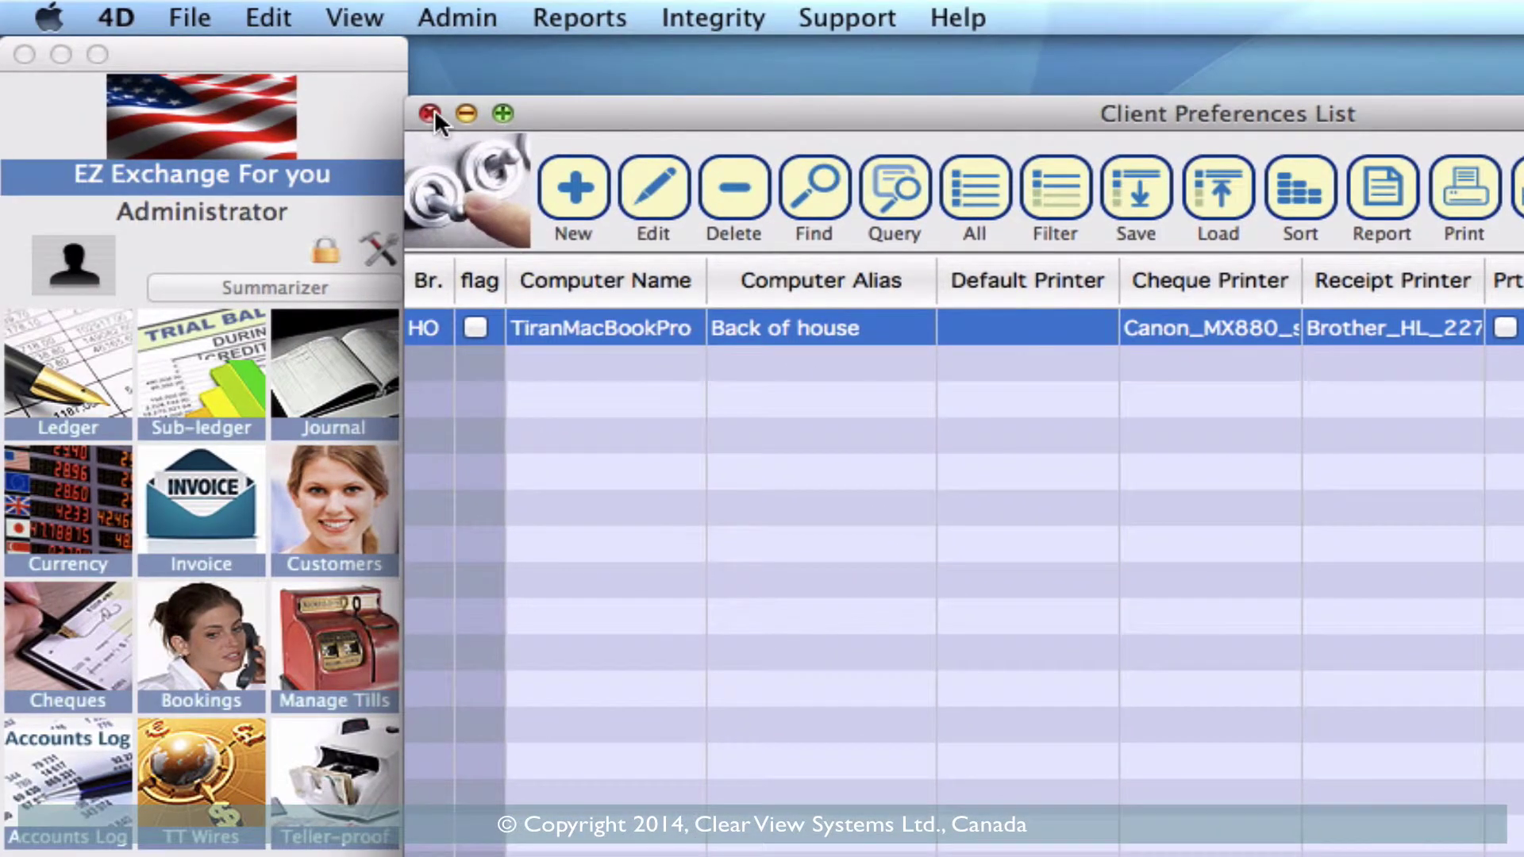
click(432, 113)
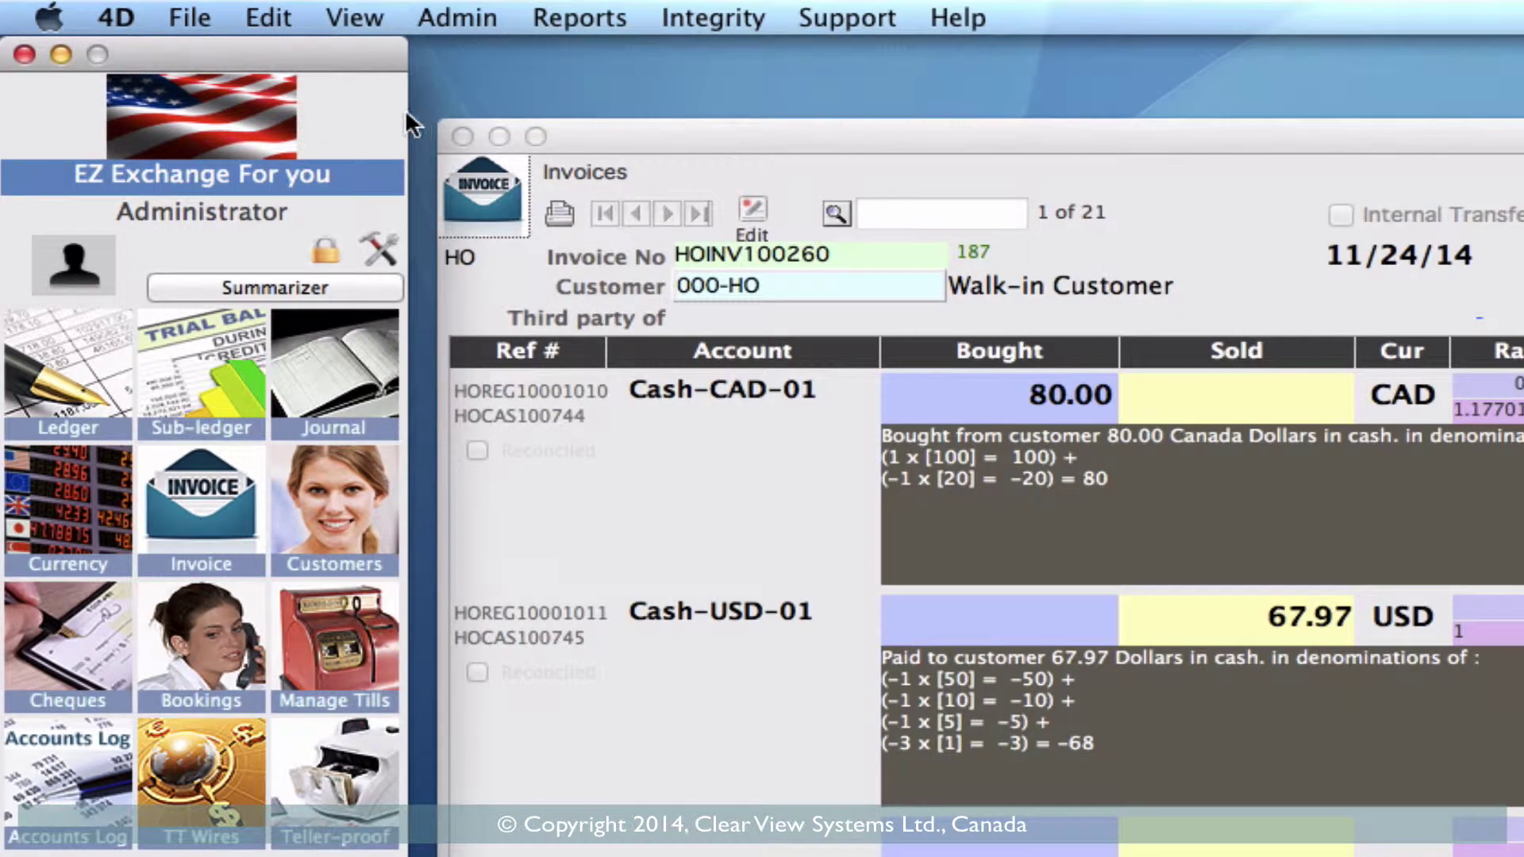
Step: Add and save "Hope you have a happy holiday season. ***PROMOTION: get discounted rates with transactions over $500 valid Dec 5th - 31" in Server Preferences' receipt footnote
click(194, 16)
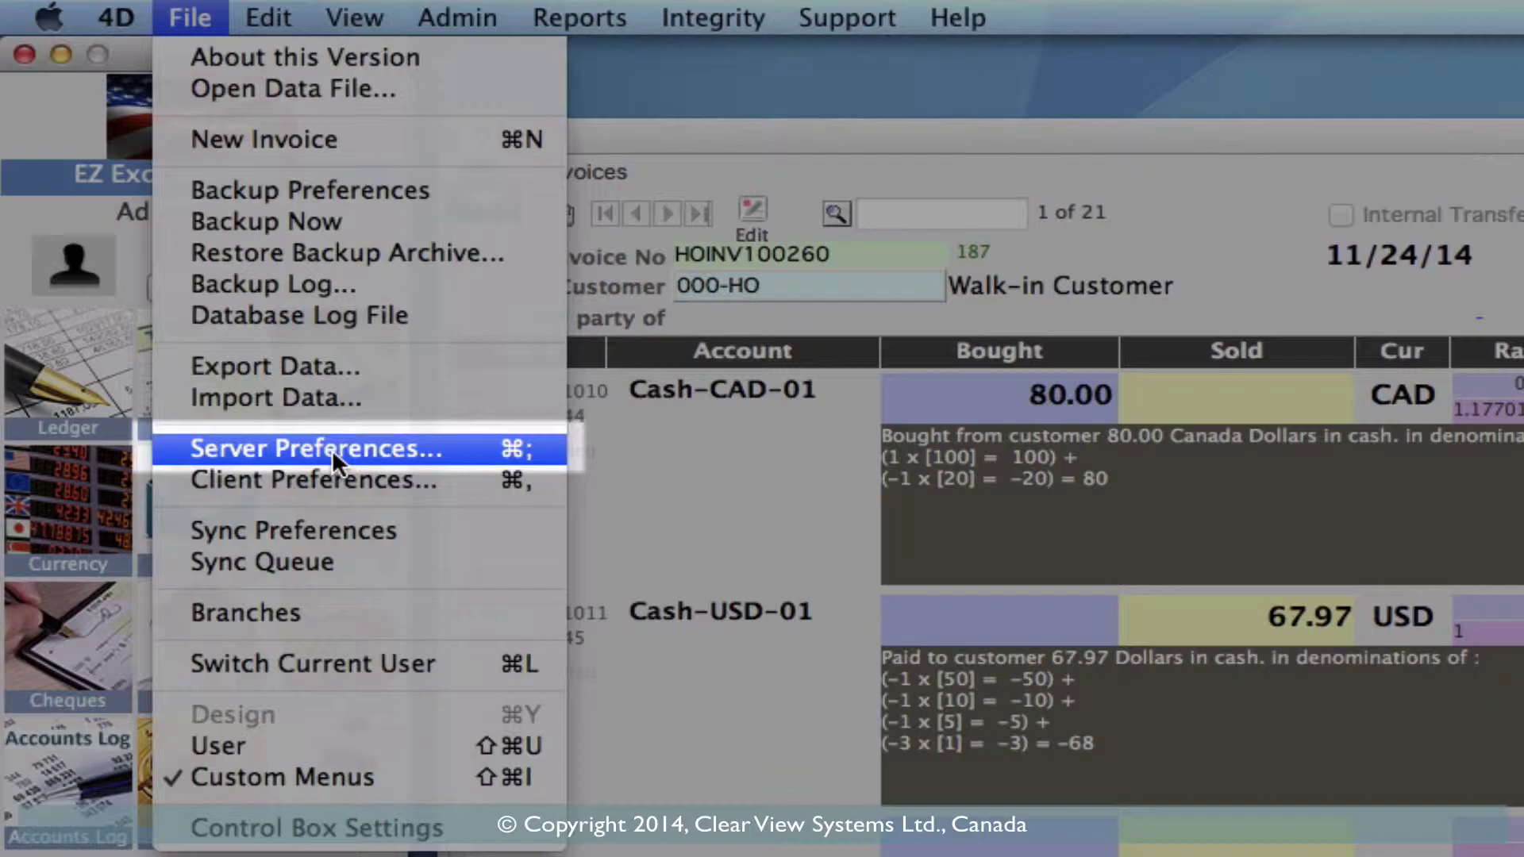
click(332, 449)
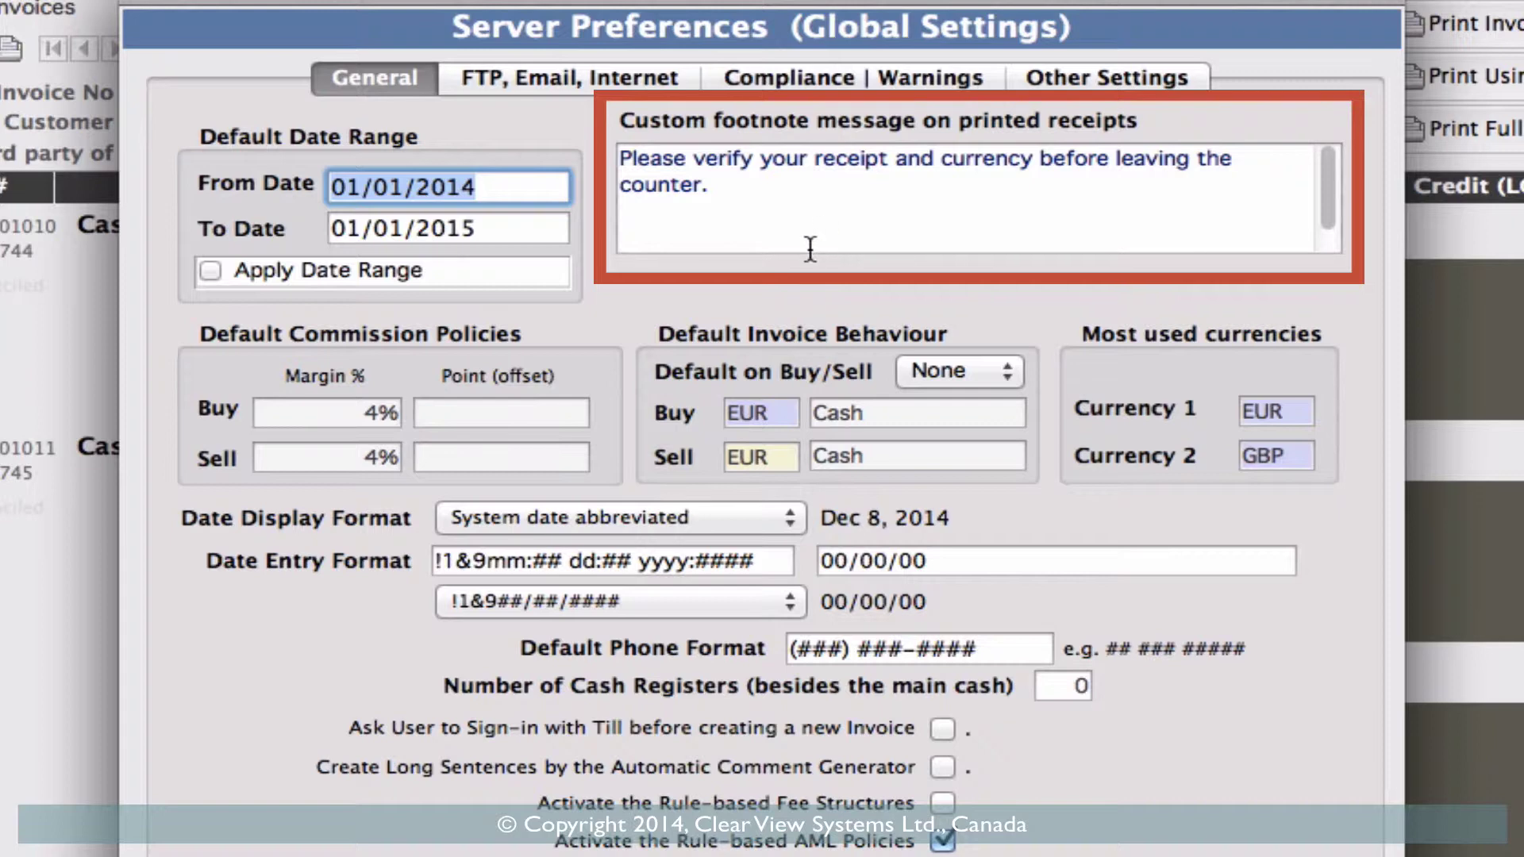
click(737, 189)
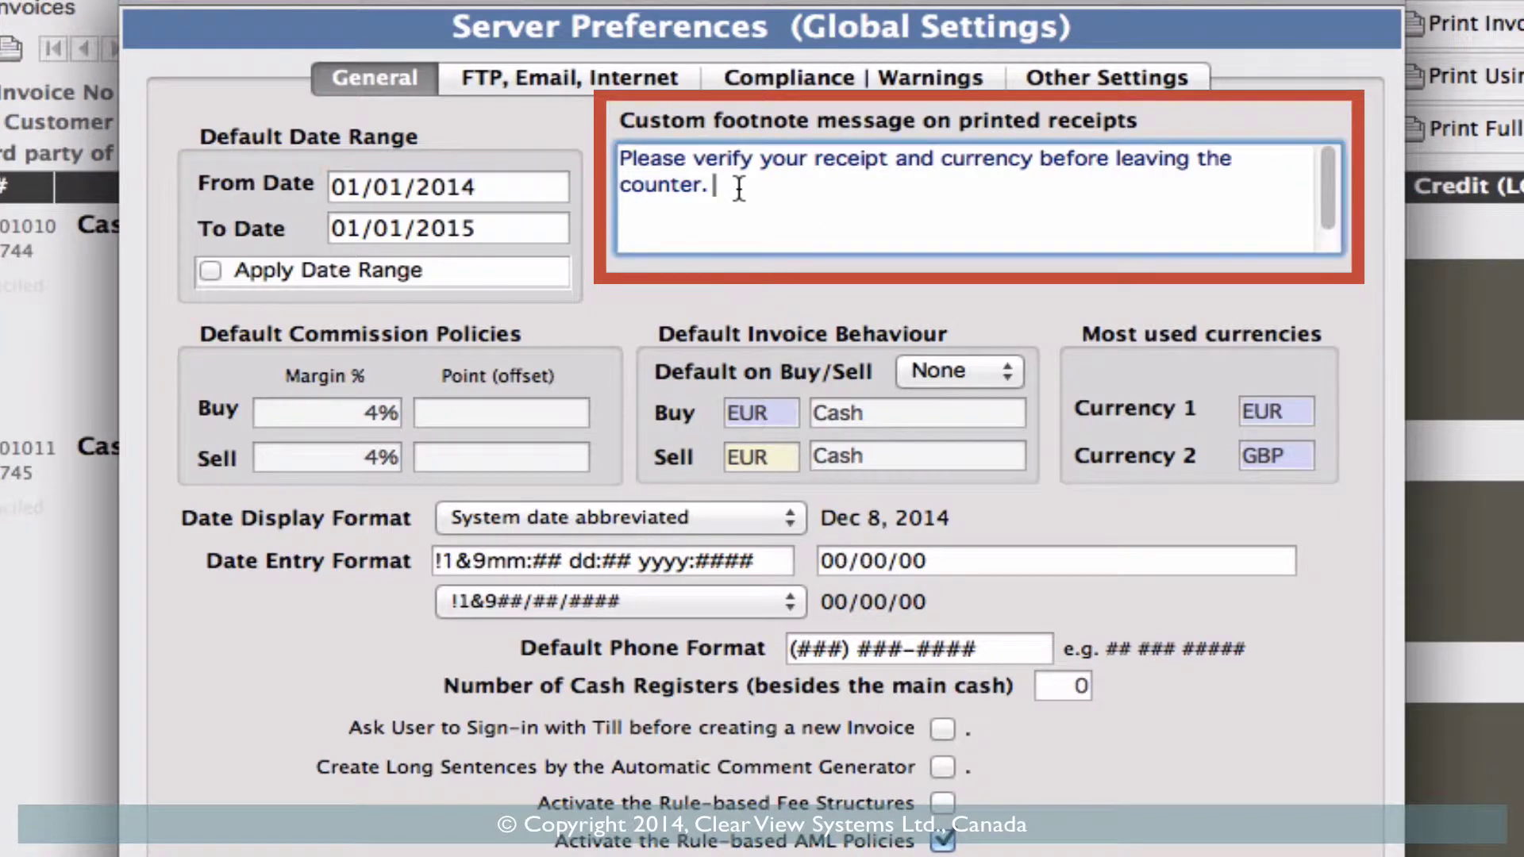
key(Return)
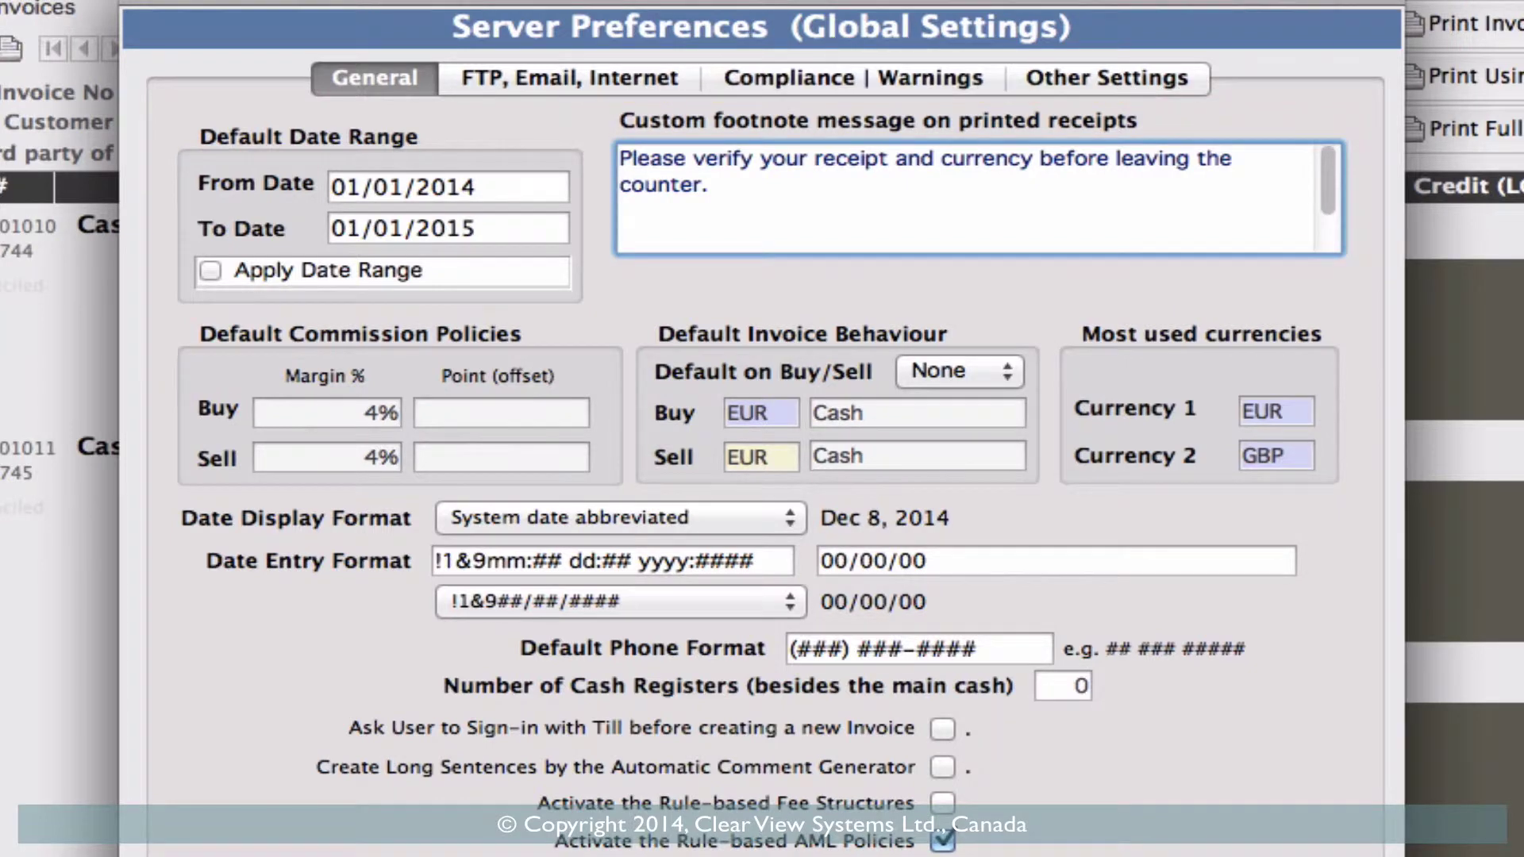
key(super+a)
text(Hope you have a happy holiday season.  ***PROMOTION: get discounted rates with transactions over $500 valid Dec 5th - 31st 2014***)
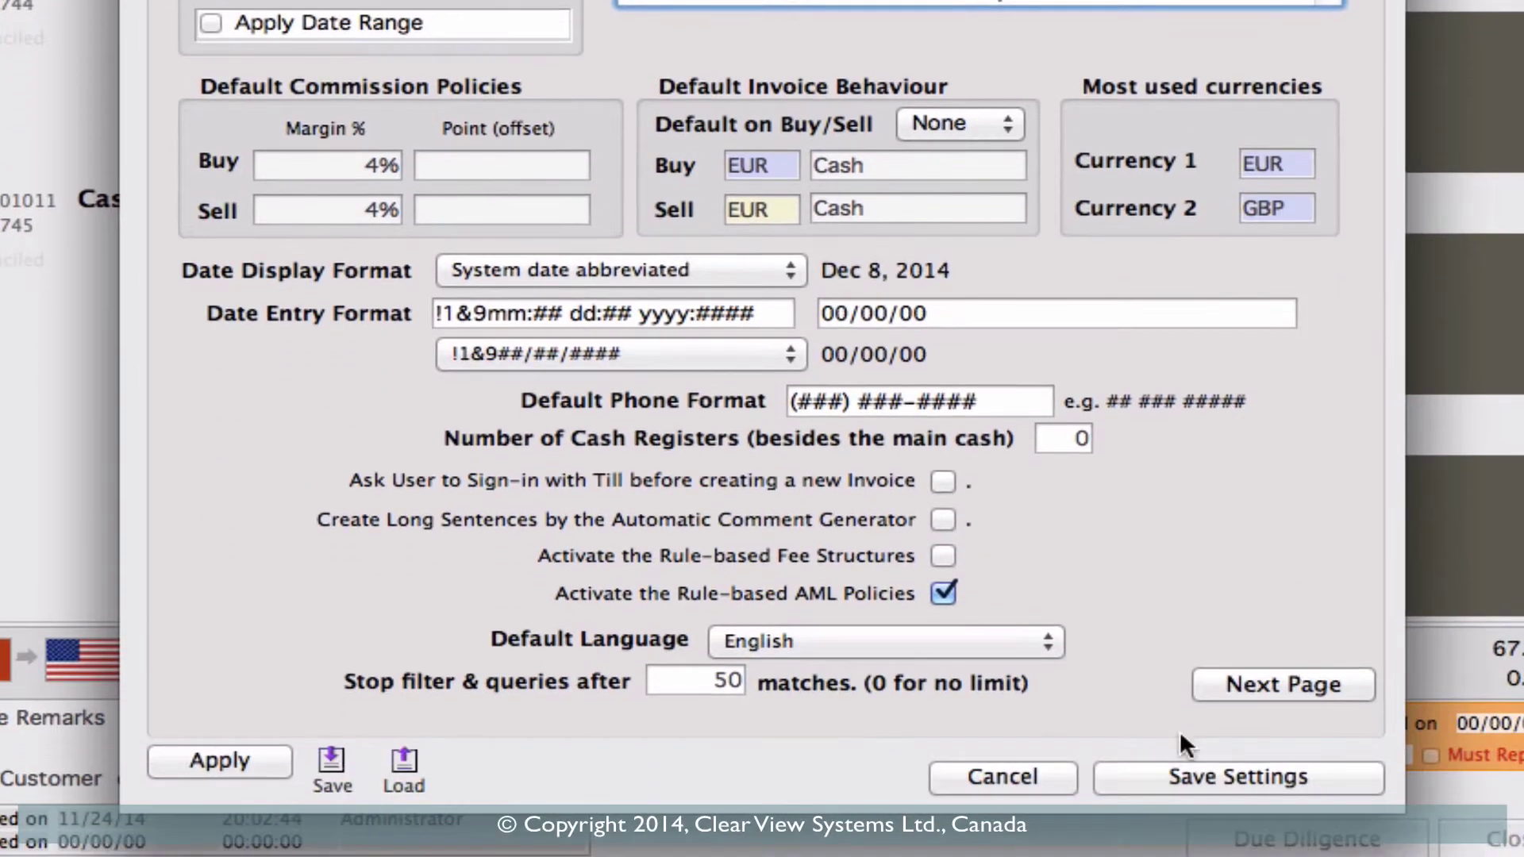
click(1182, 778)
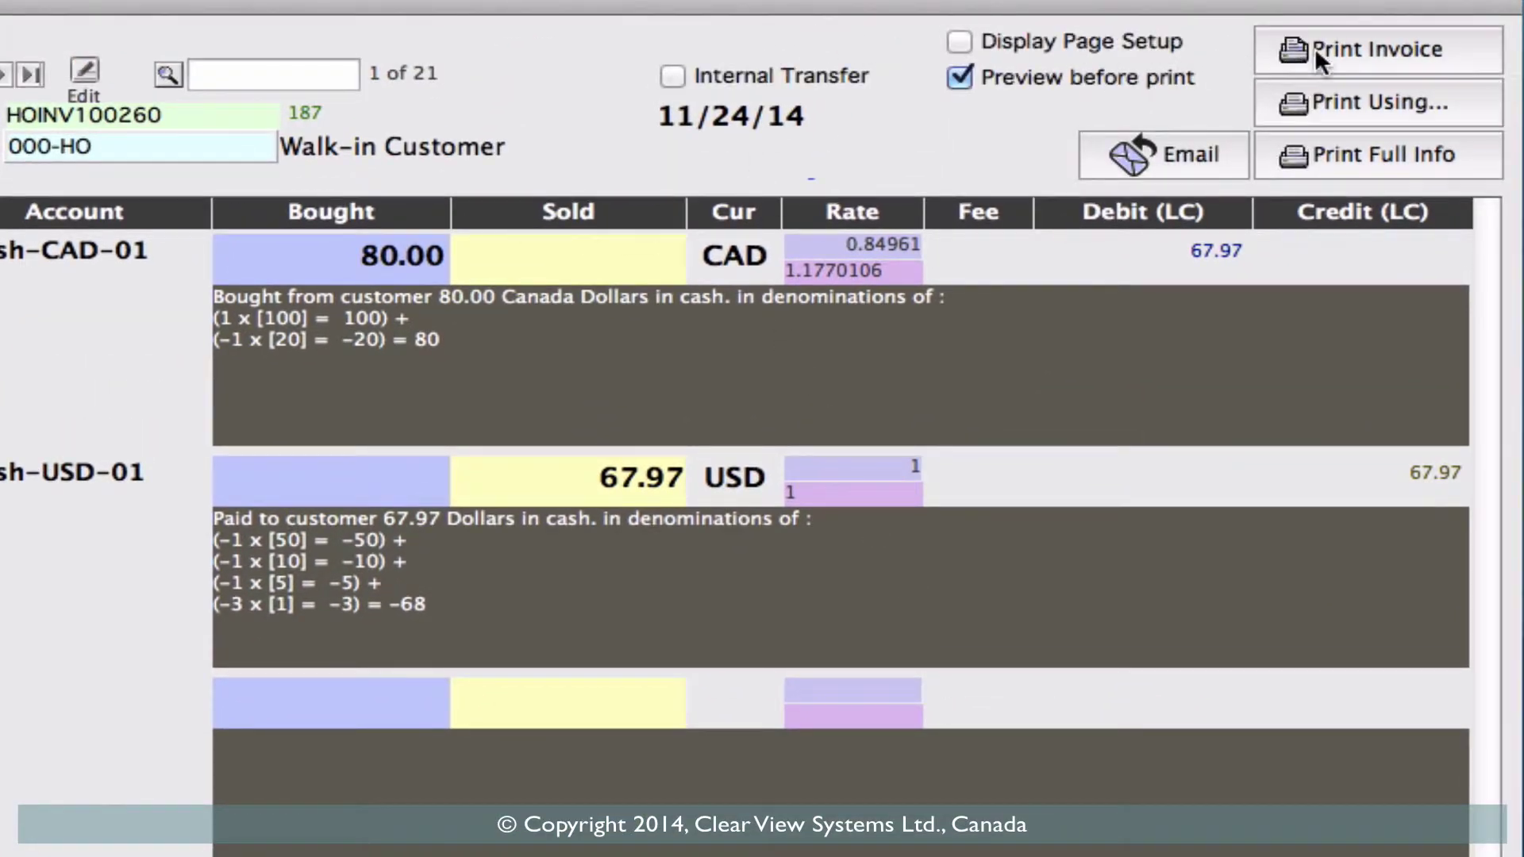
Step: Preview the open invoice's printed receipt to check the custom footnote message, then return to the main application
click(1379, 47)
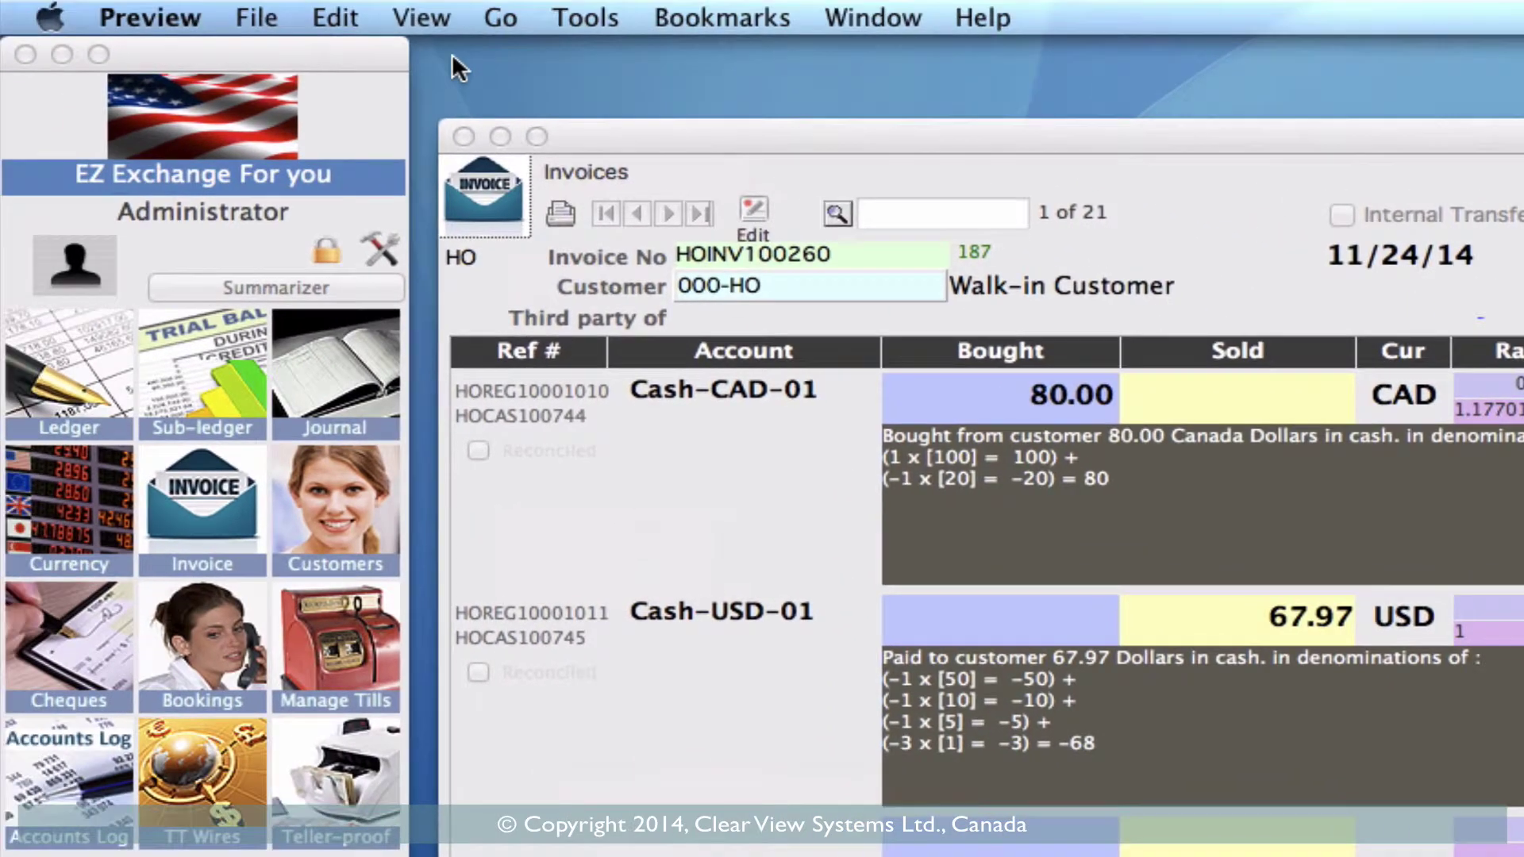
click(382, 60)
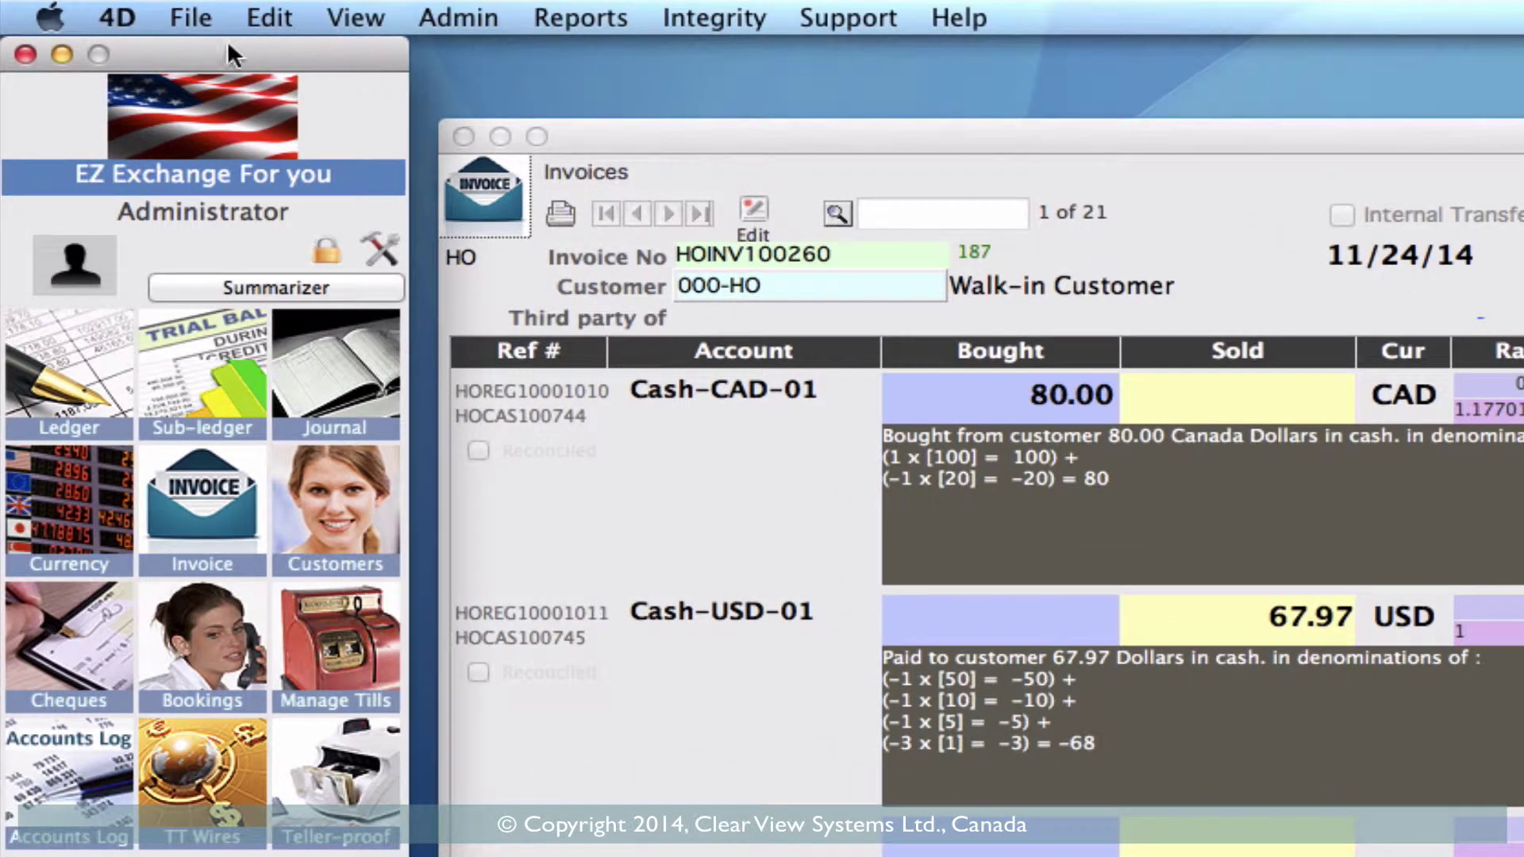
Step: Open the printInvoice_ThermalLogo receipt layout for customization
click(468, 17)
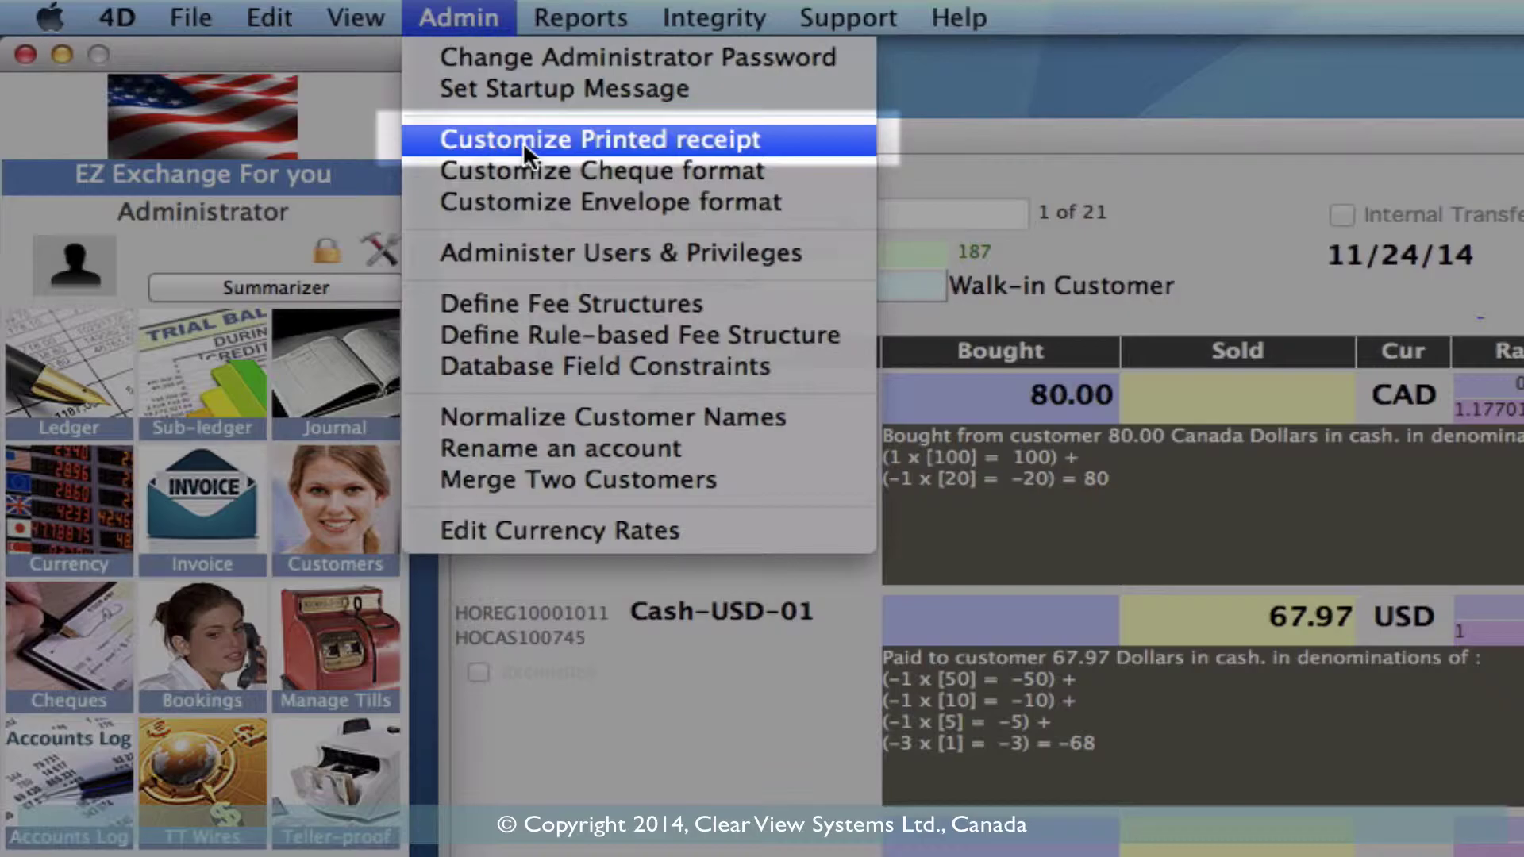
click(522, 141)
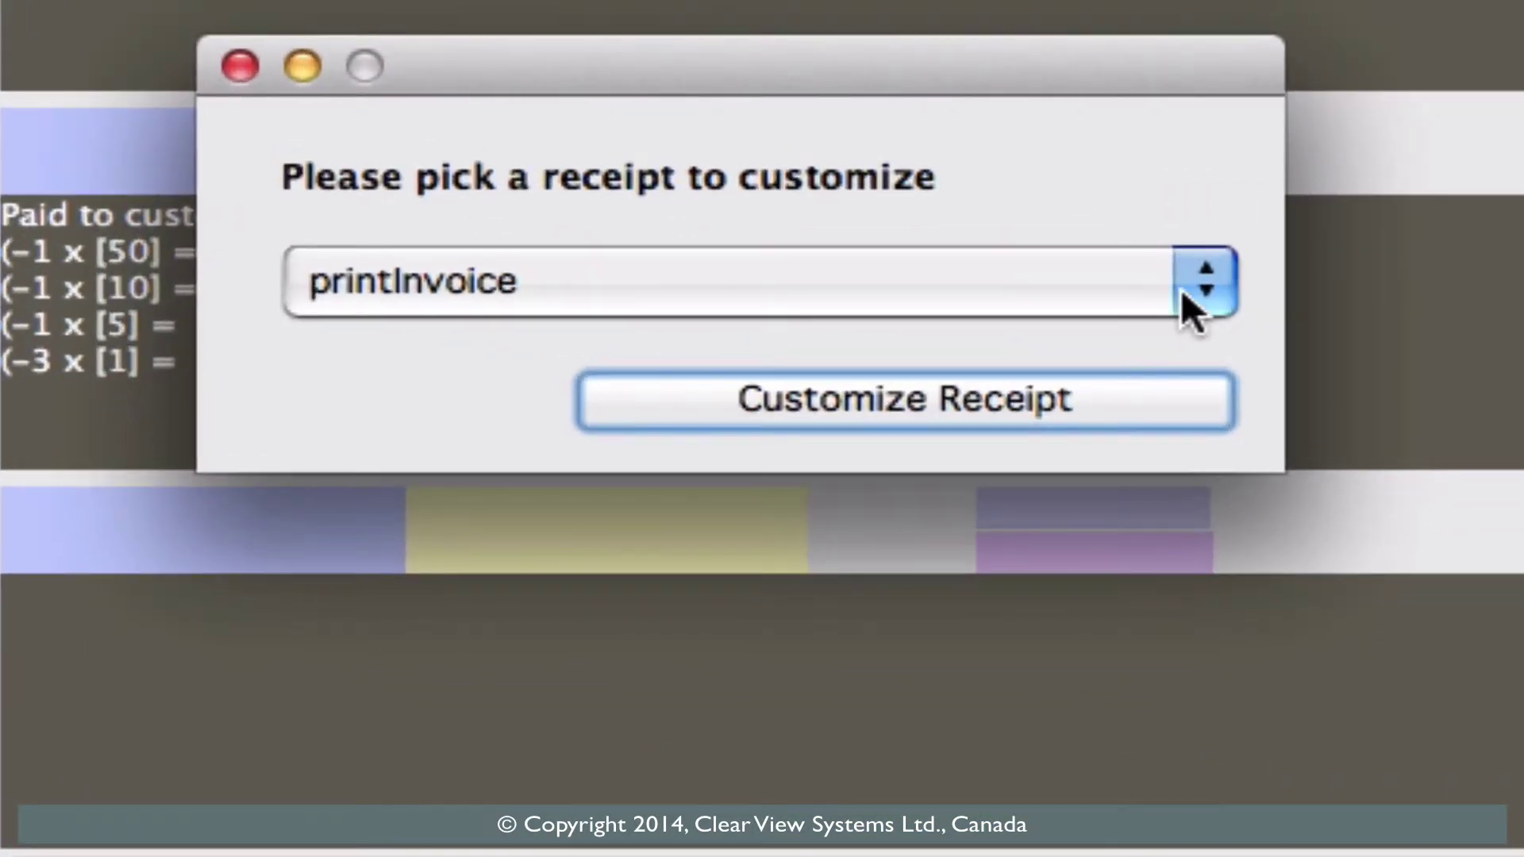
click(1182, 292)
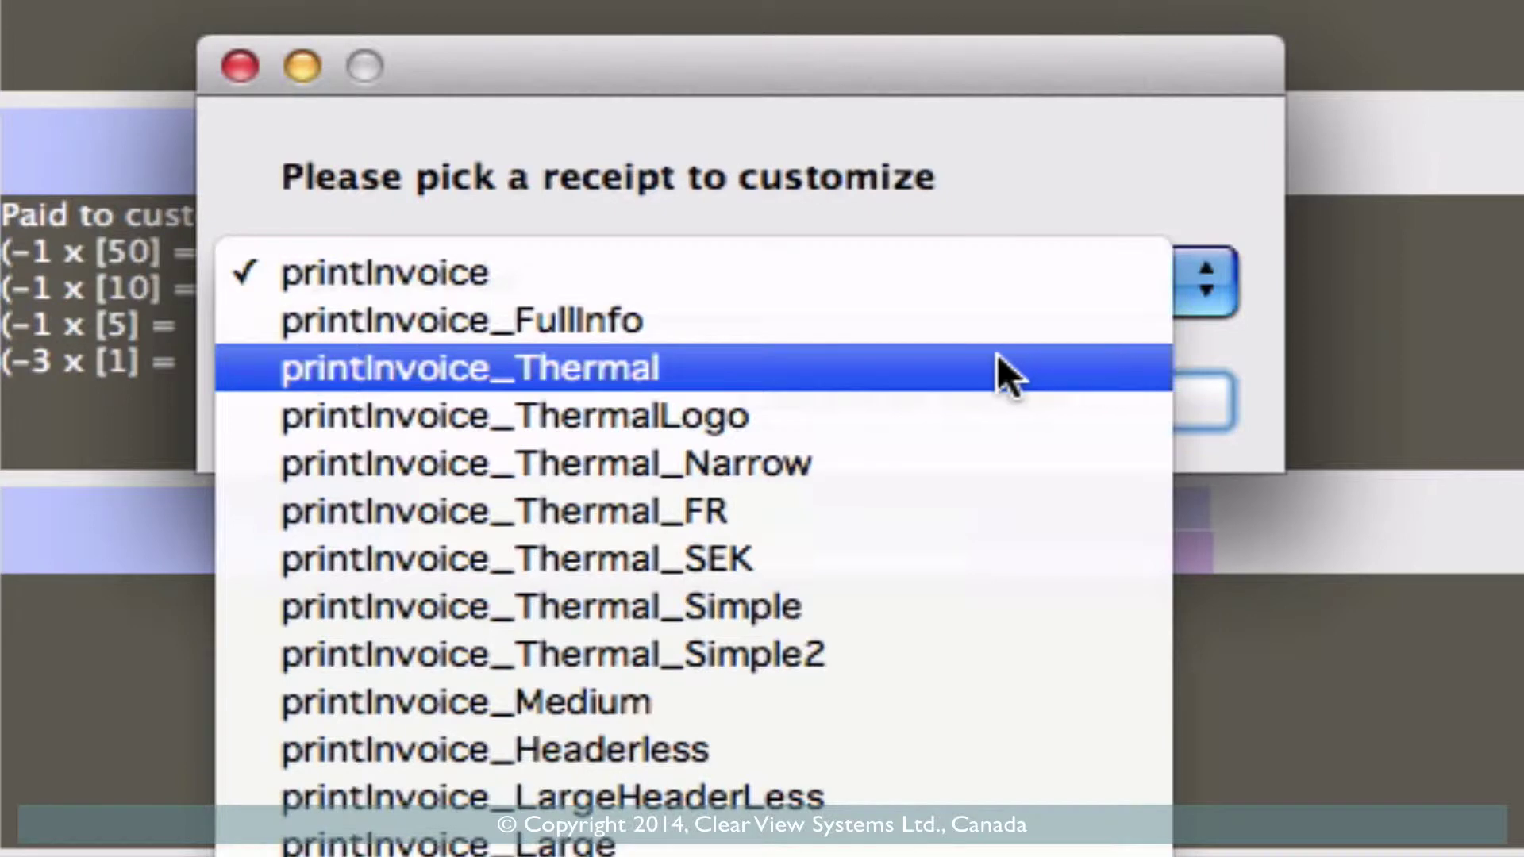
click(759, 409)
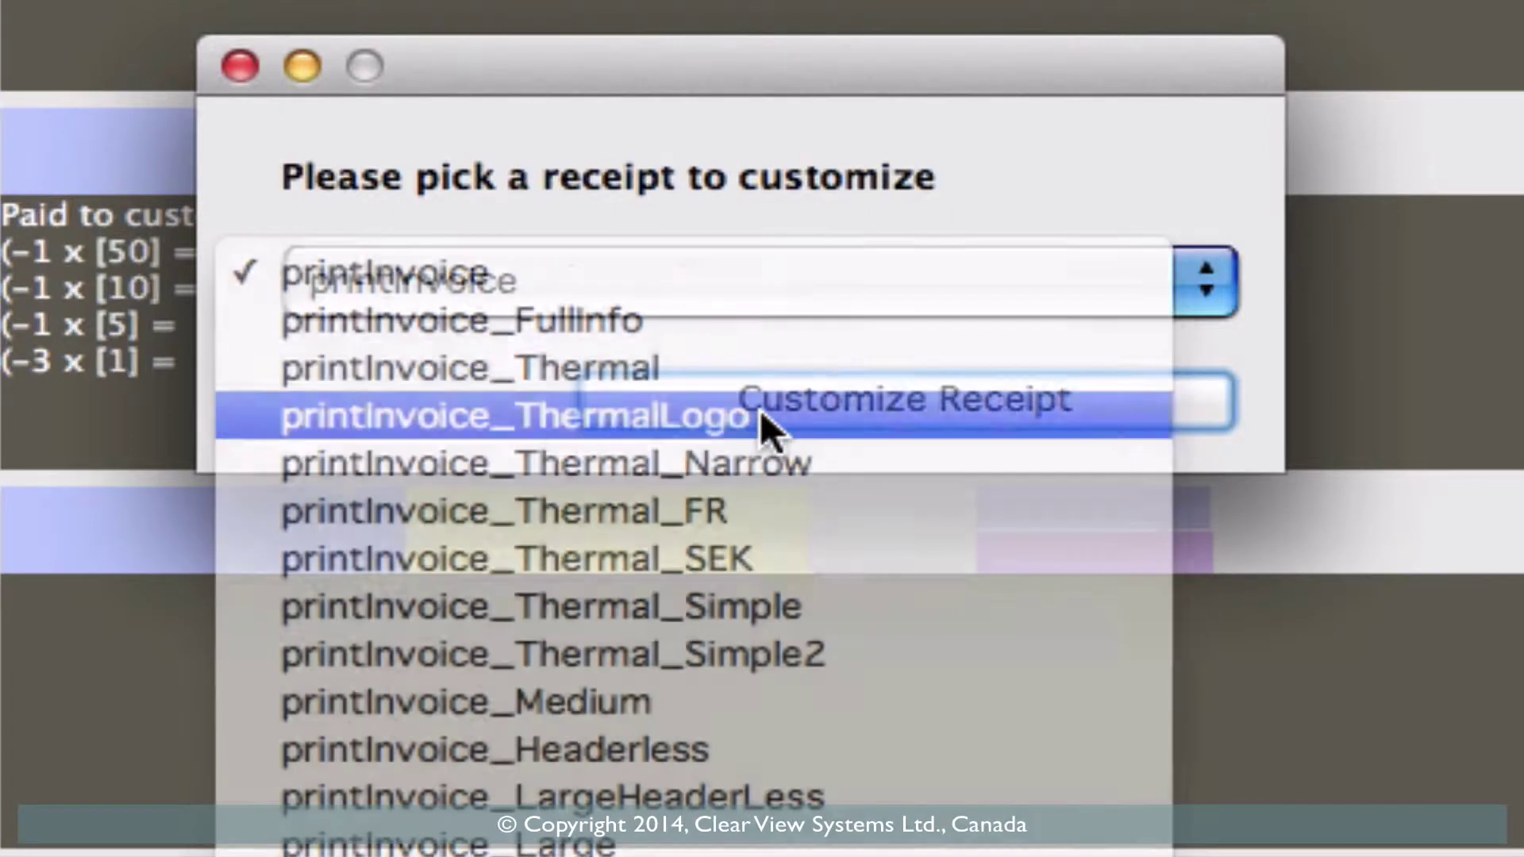
click(906, 403)
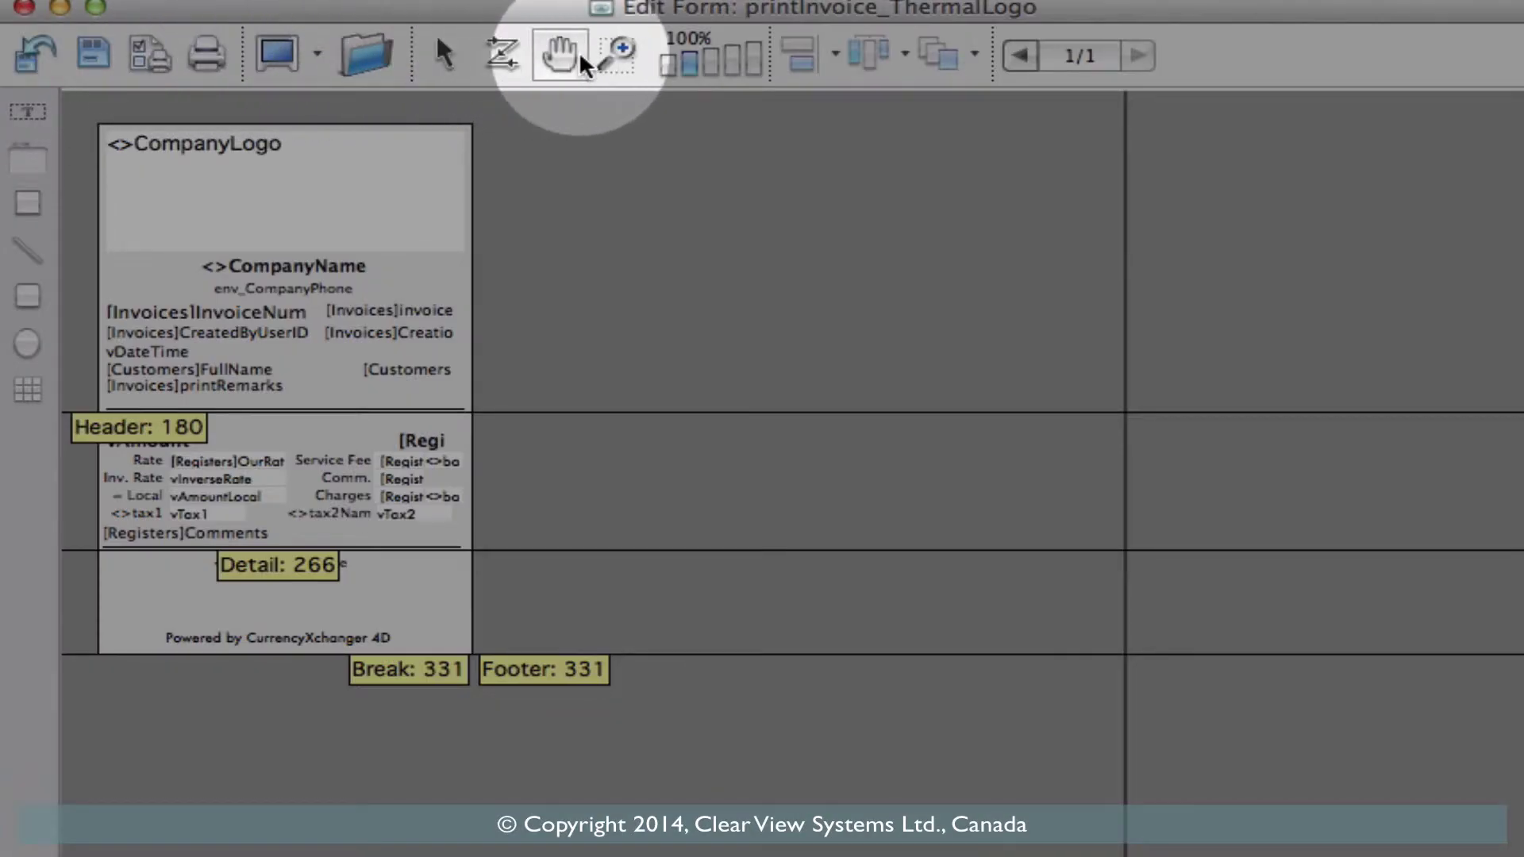
Step: Enlarge the ReceiptFootnote field downward and extend the receipt's lower area by moving the Footer marker to 369 and the Break marker to 367
click(711, 62)
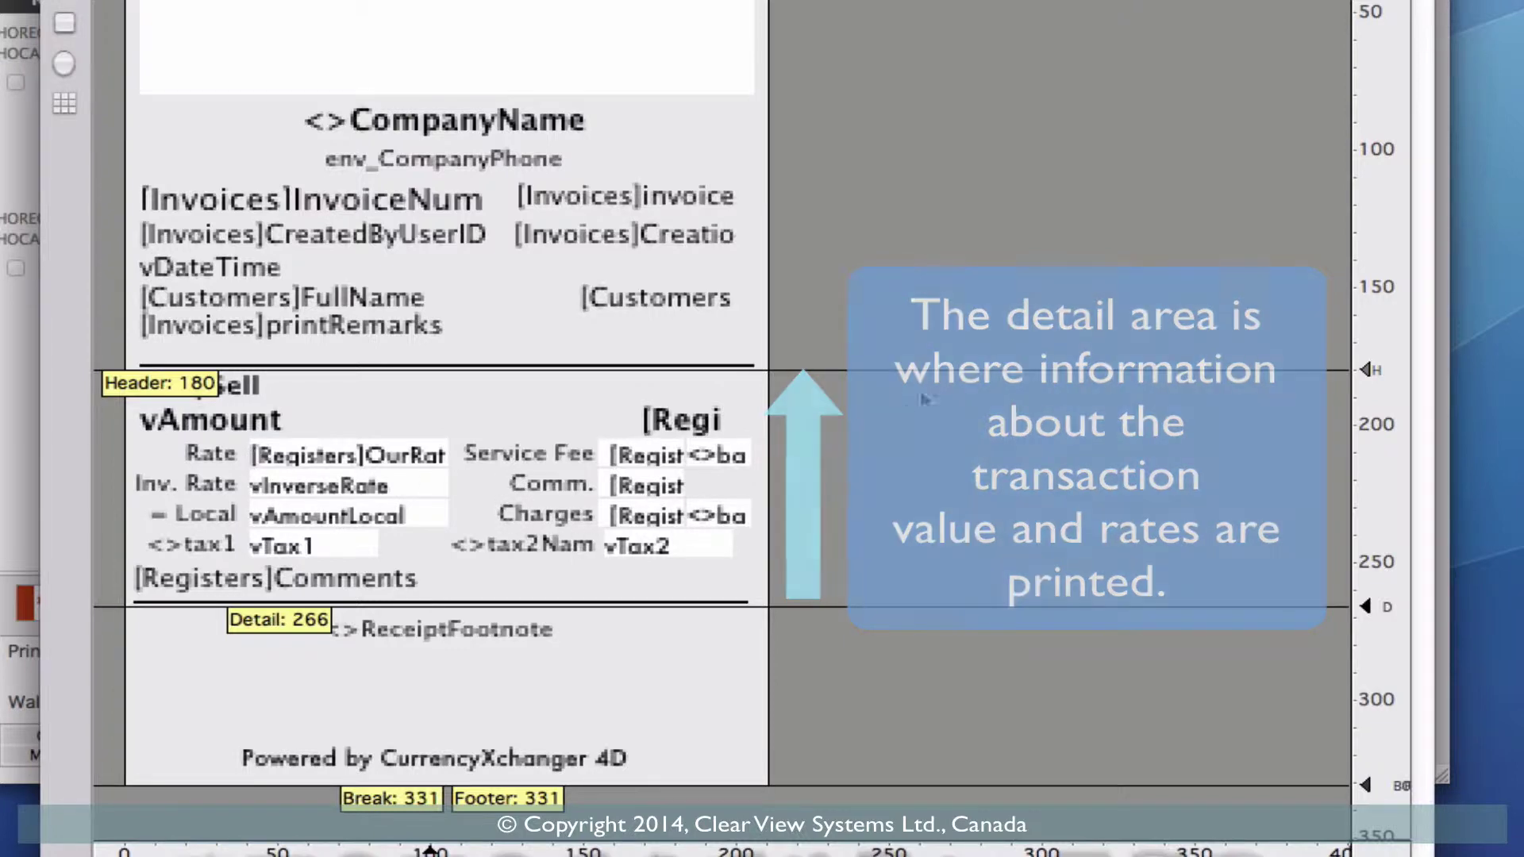
scroll(444, 476, down, 5)
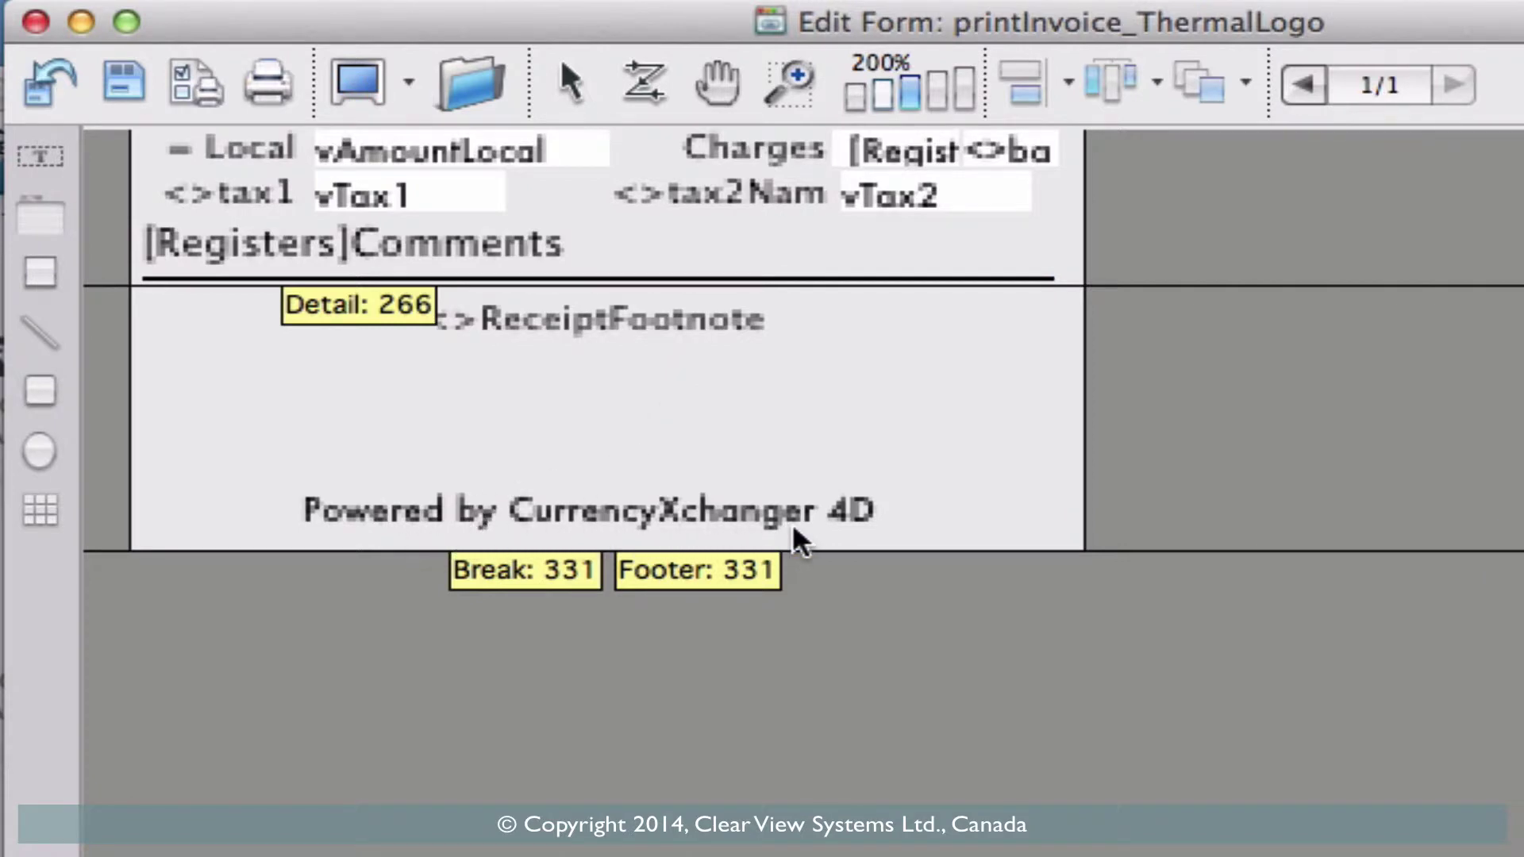
click(655, 325)
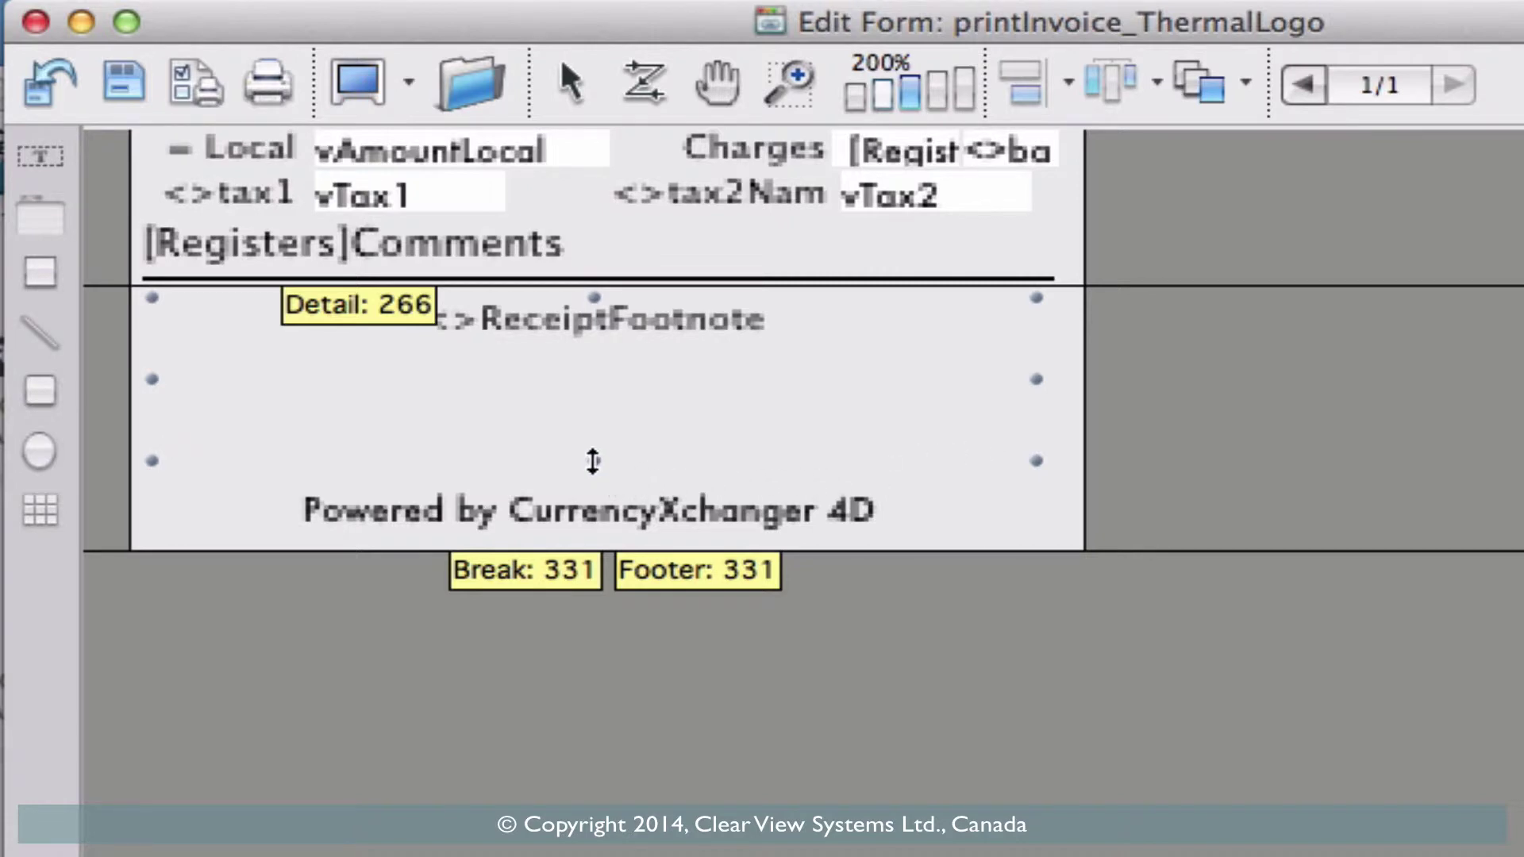
drag(593, 461, 606, 553)
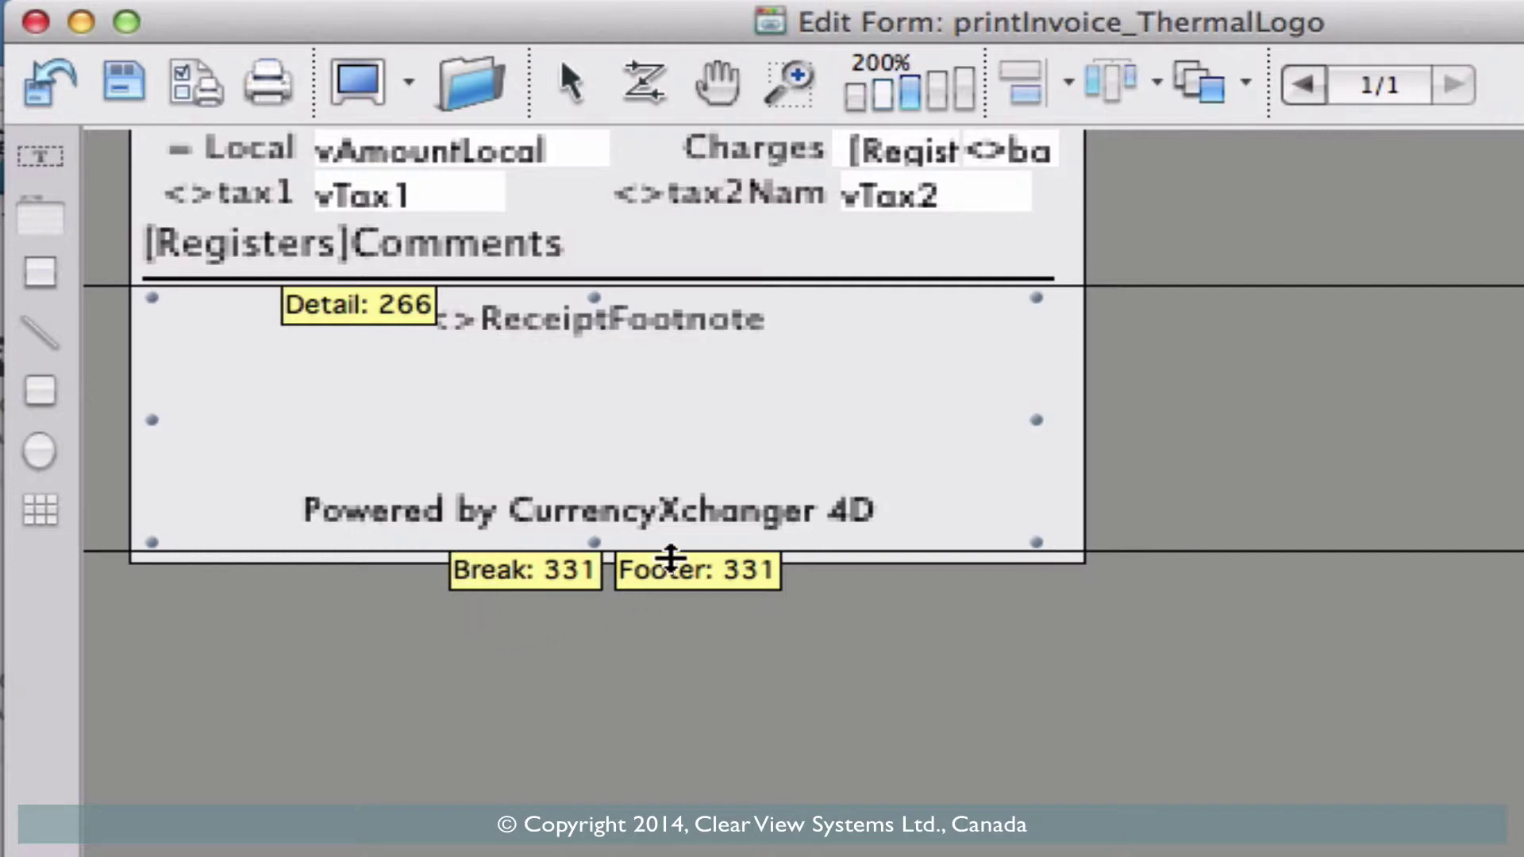
drag(674, 553, 704, 705)
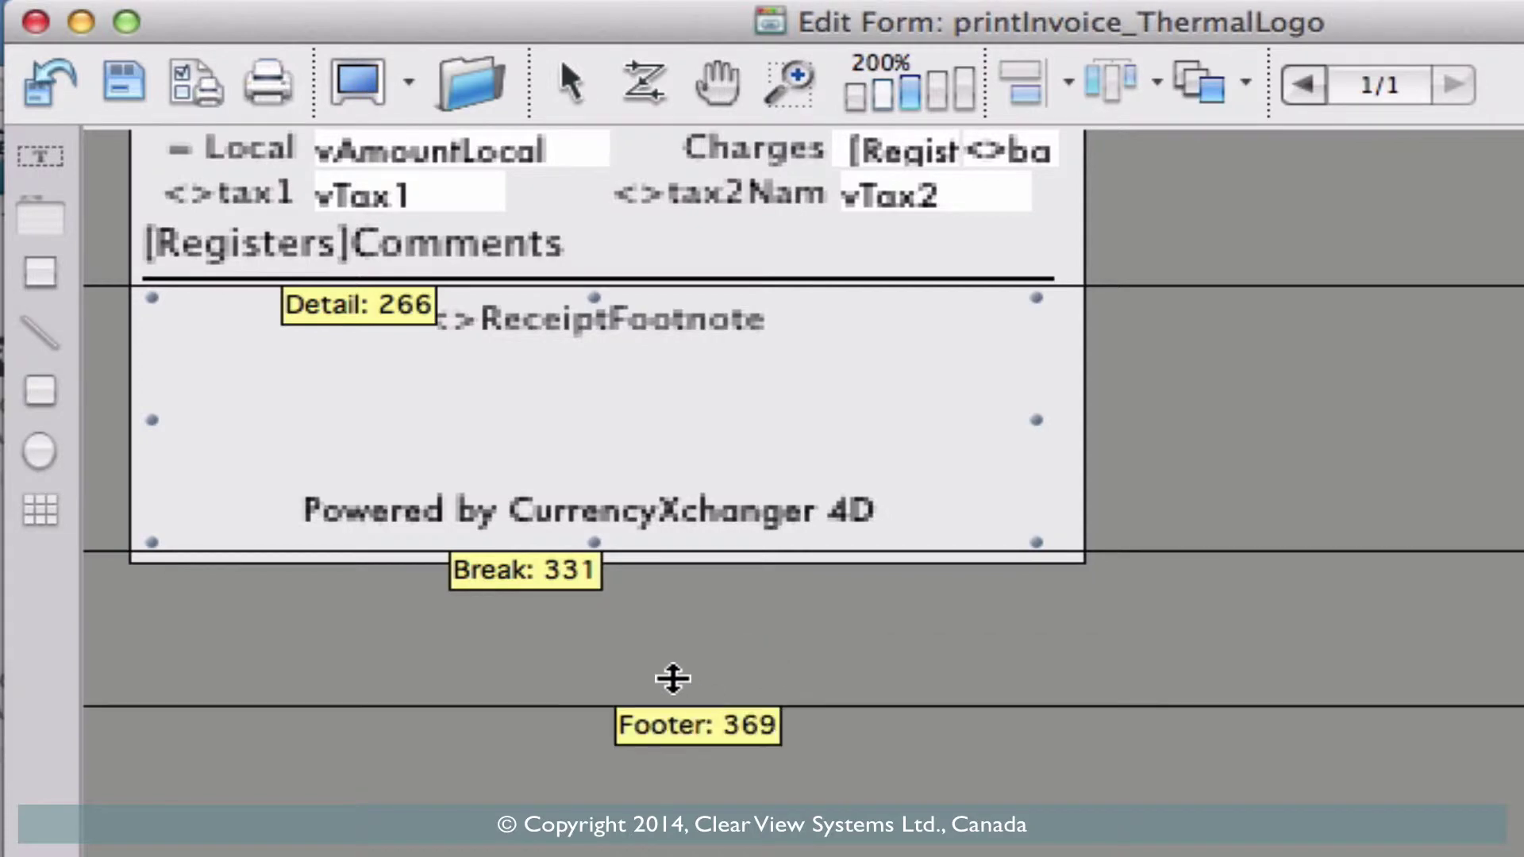
mouse_move(555, 555)
mouse_down()
mouse_move(555, 717)
mouse_move(560, 705)
mouse_up()
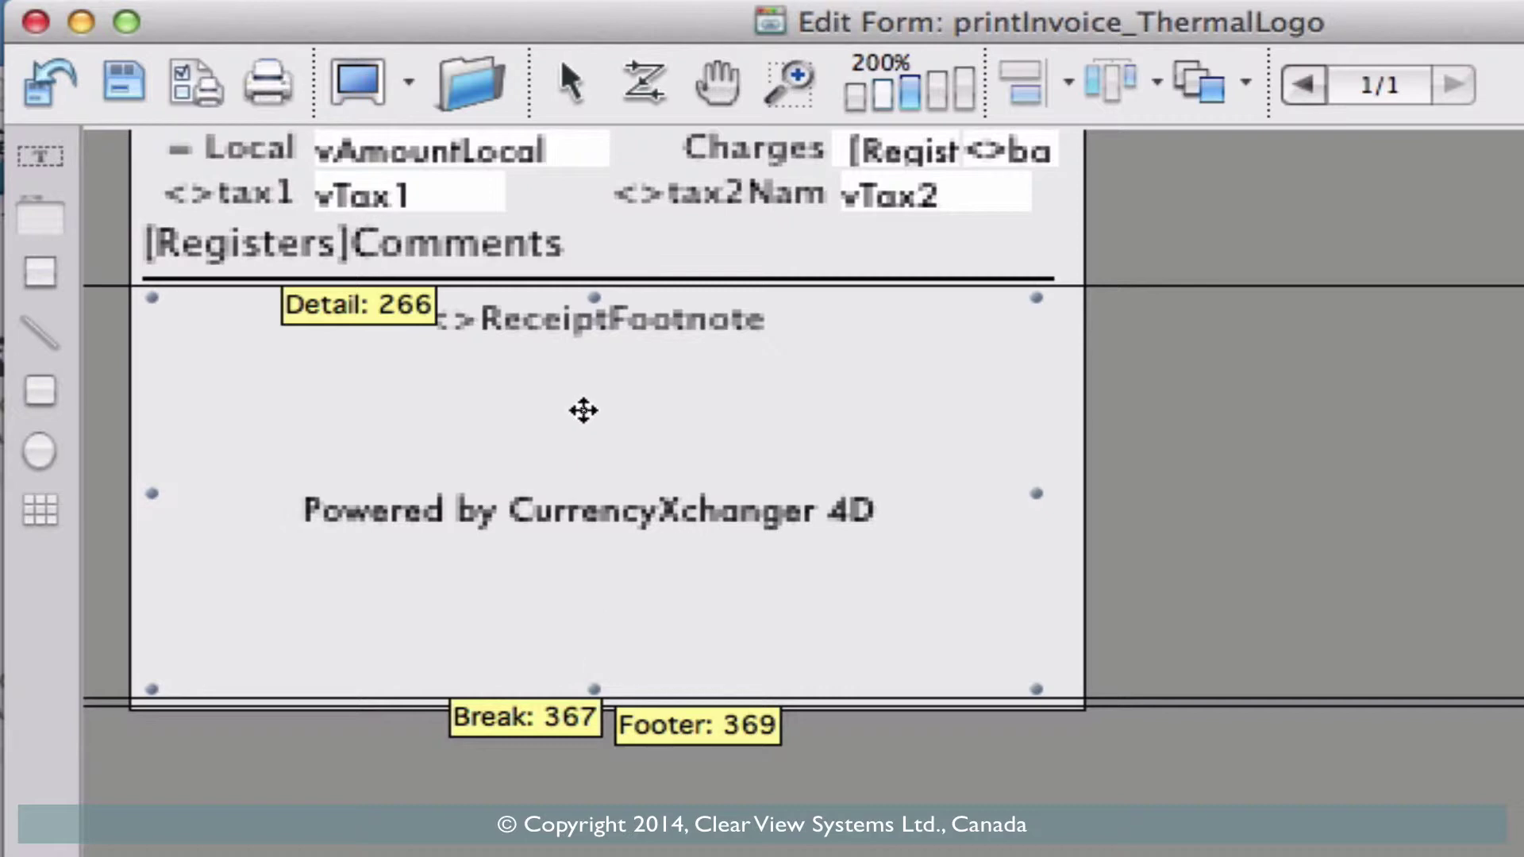
Step: Move the "Powered by CurrencyXchanger 4D" text down to just above the Break line and shorten the ReceiptFootnote field to end above it
click(569, 519)
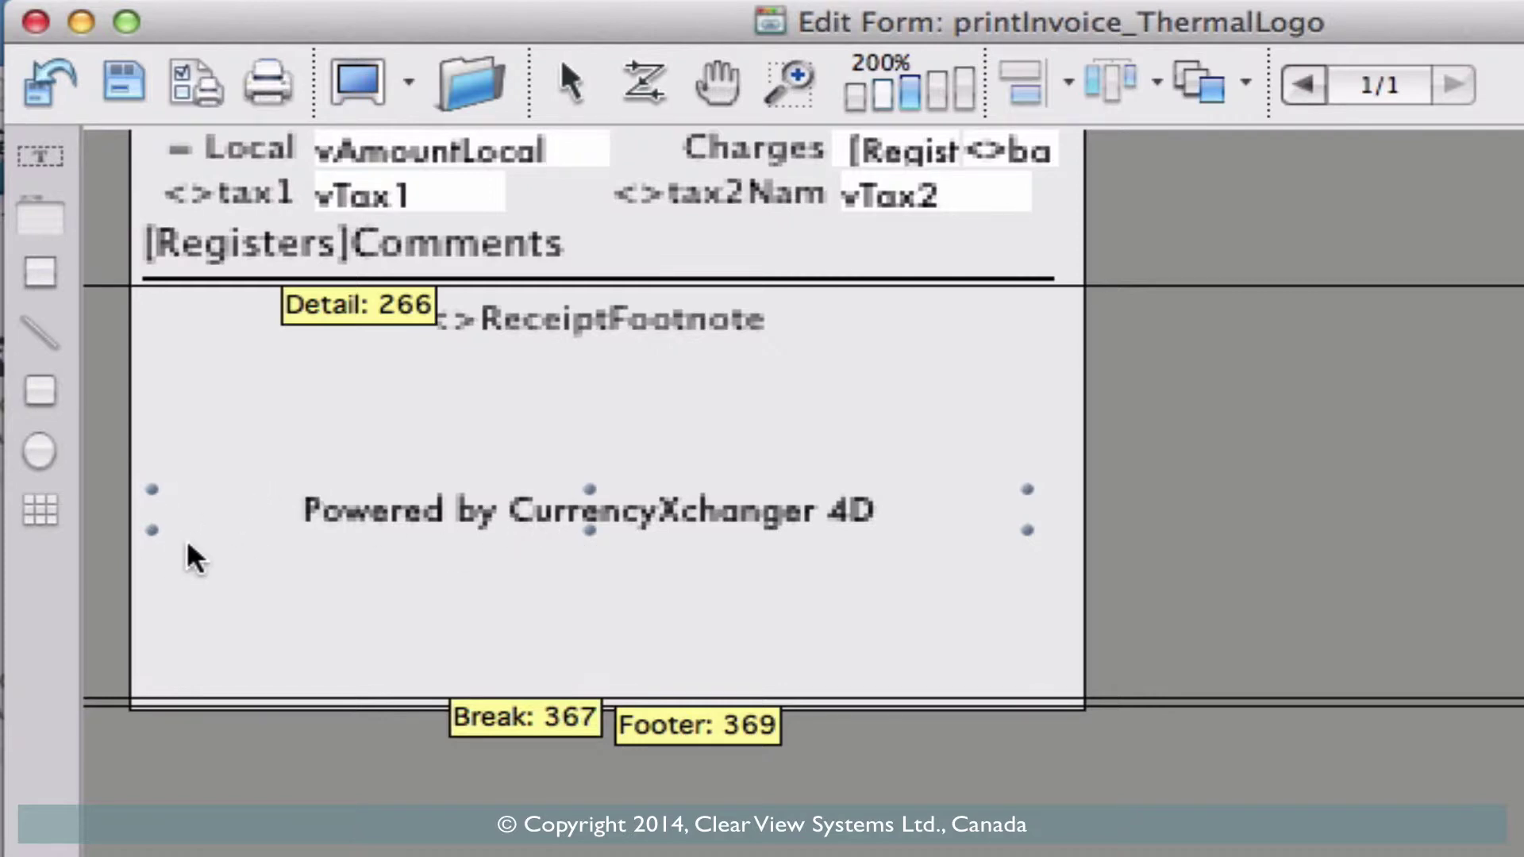
key(shift+Down)
key(shift+Down)
key(shift+Down)
key(shift+Down)
key(shift+Down)
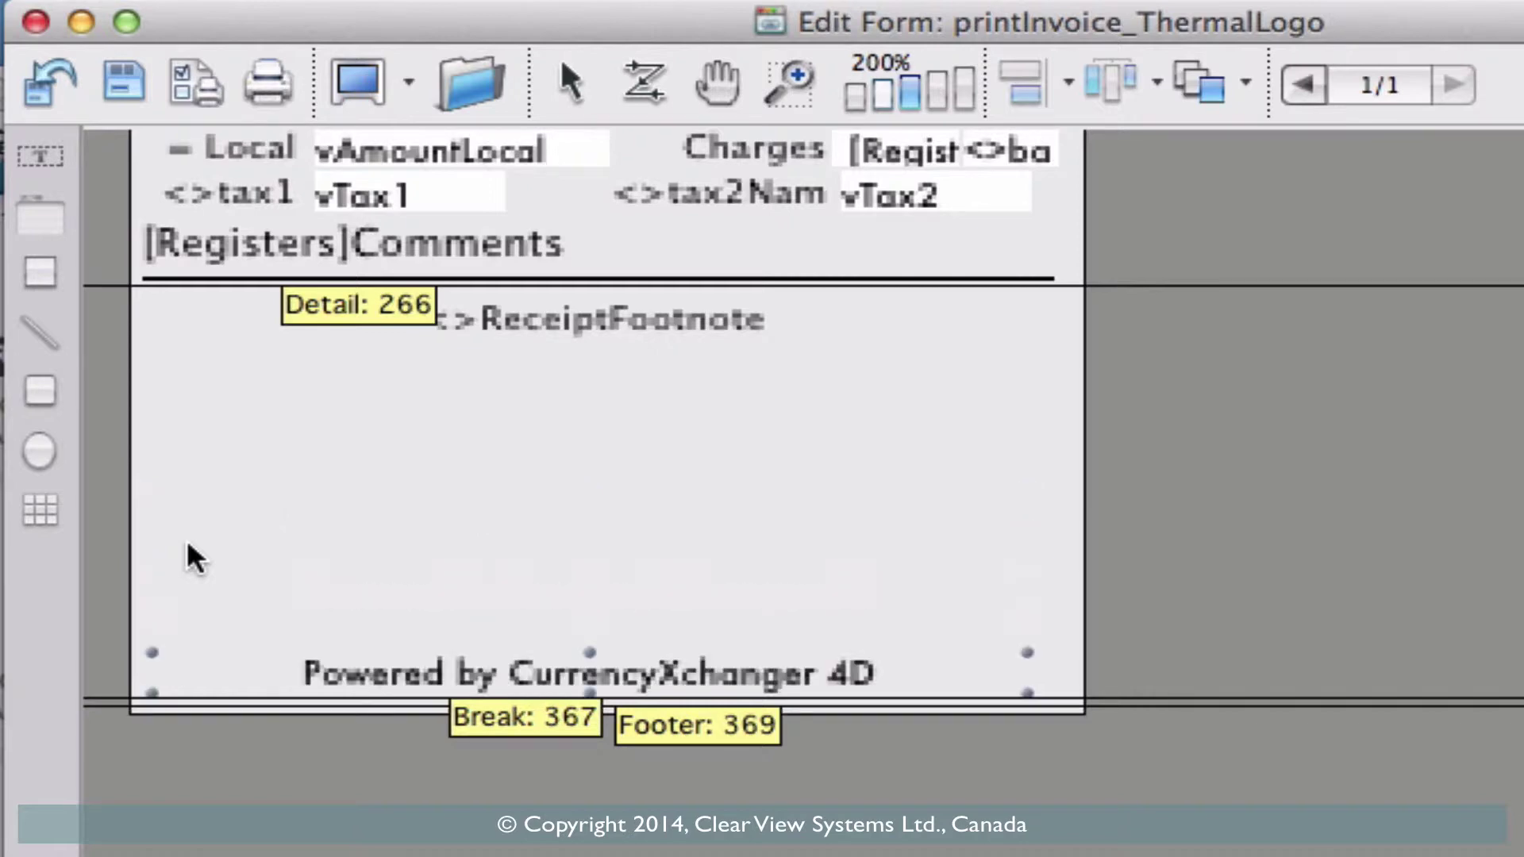
key(alt+Up)
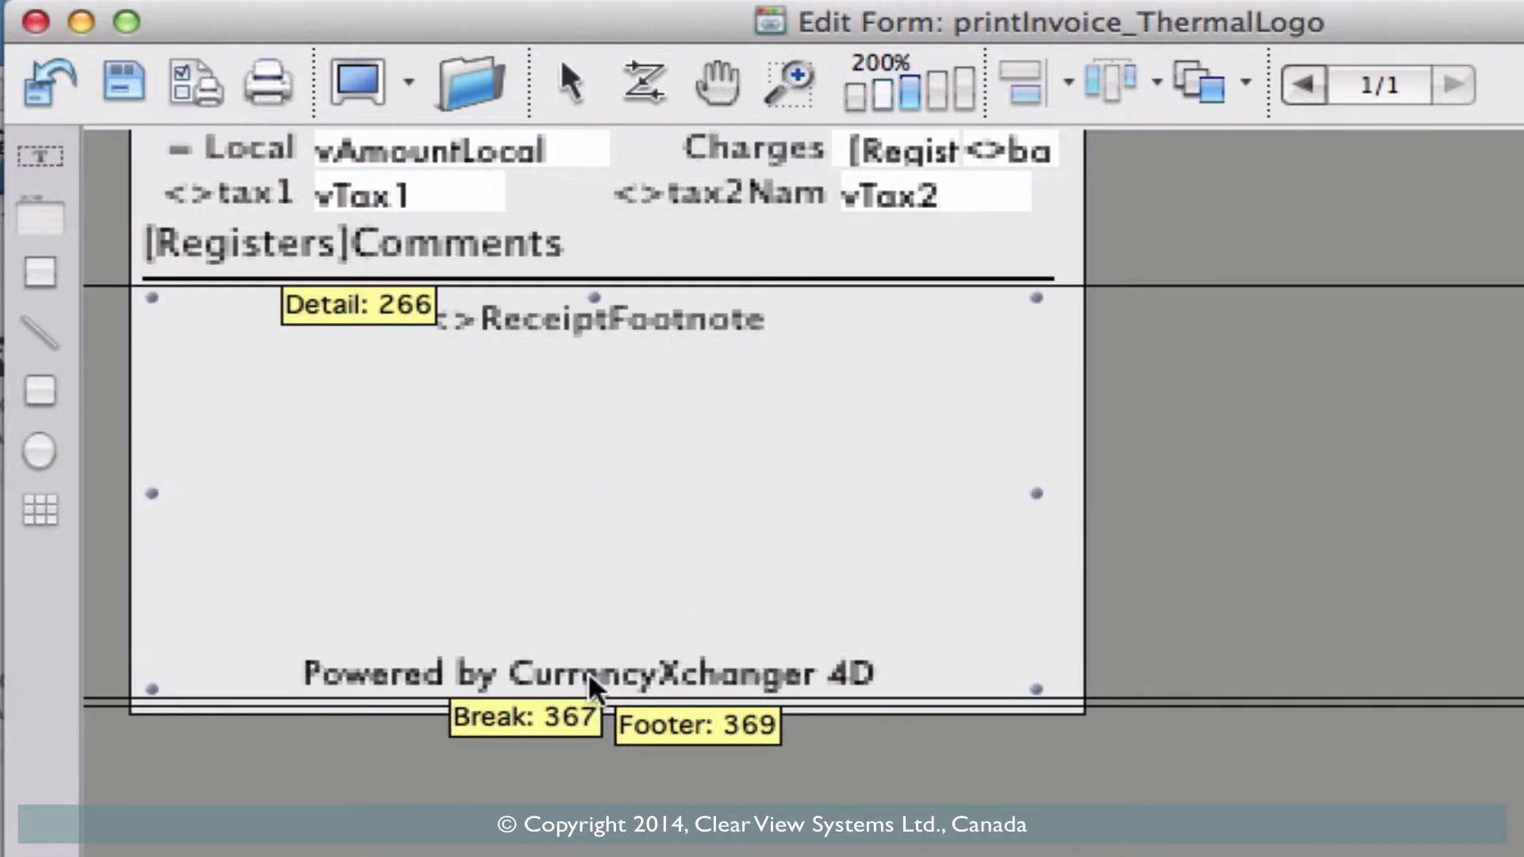
drag(600, 691, 598, 642)
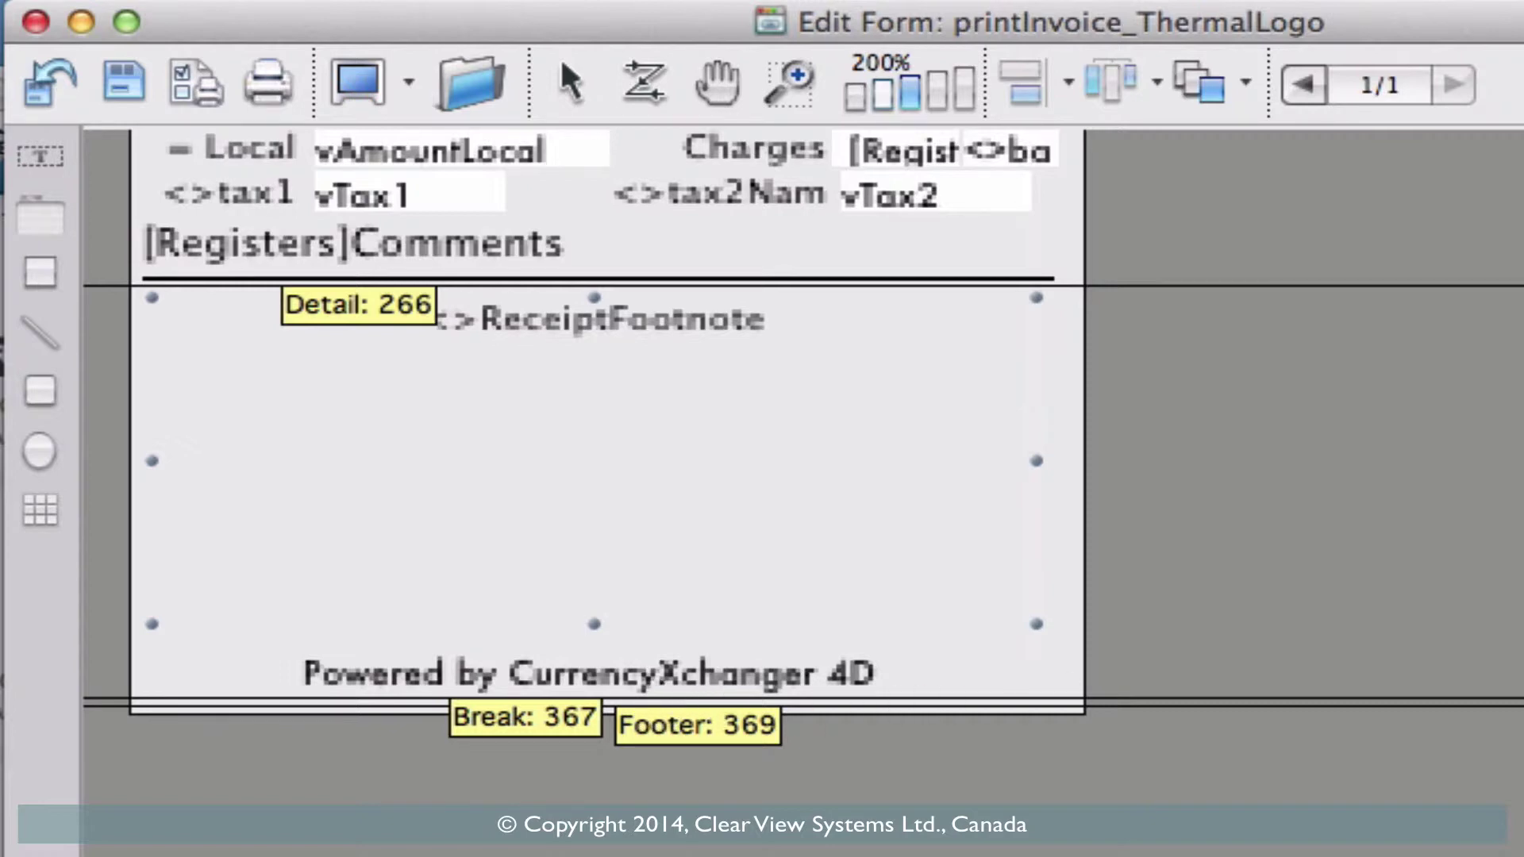
Step: Save and close the receipt layout and review the invoice's printed receipt with the enlarged footnote area
scroll(604, 476, up, 15)
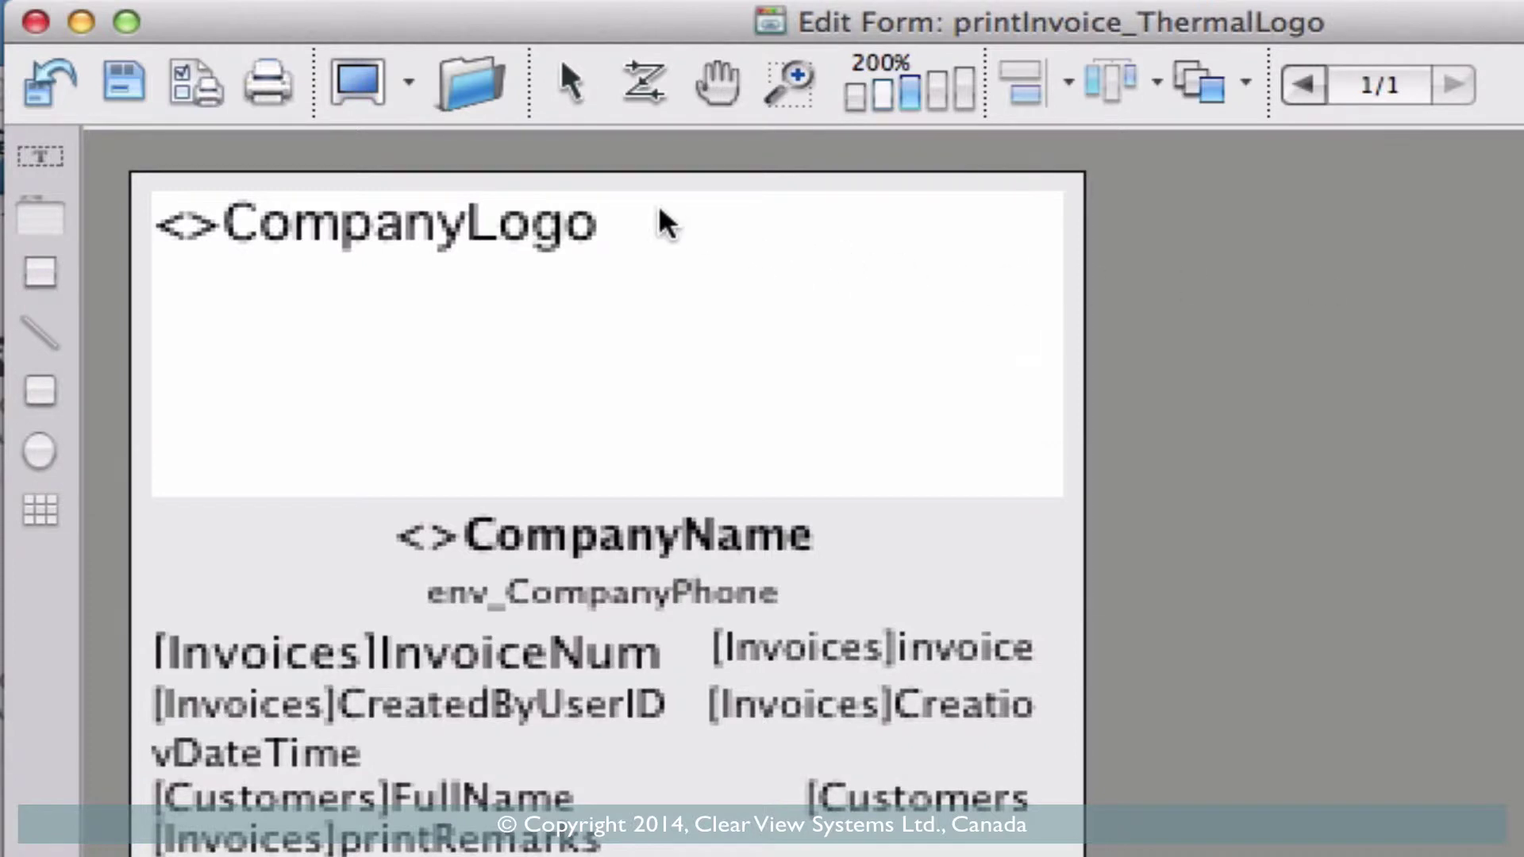
click(123, 84)
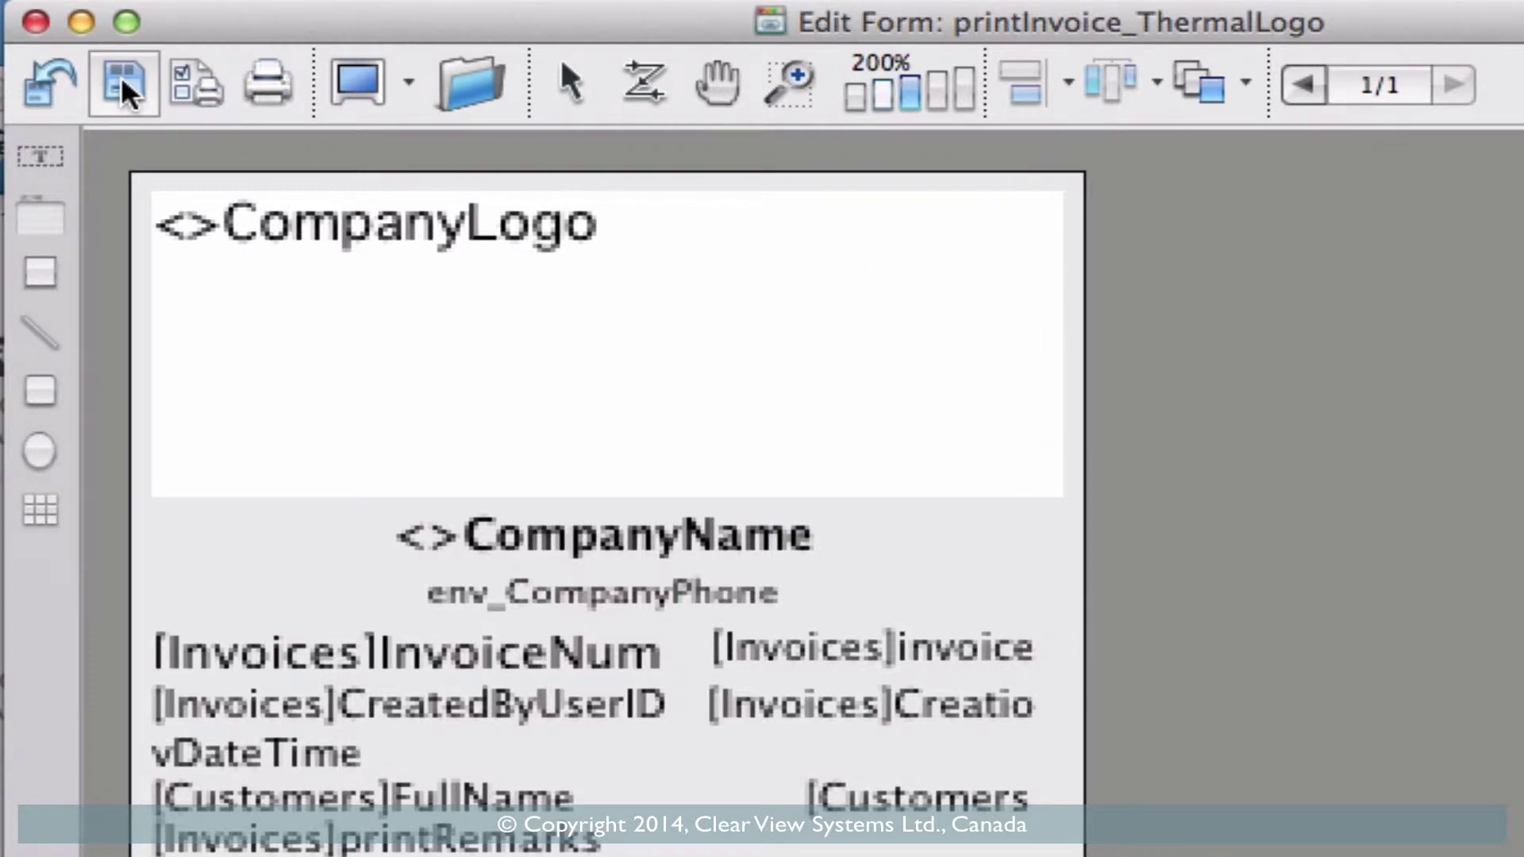
click(35, 24)
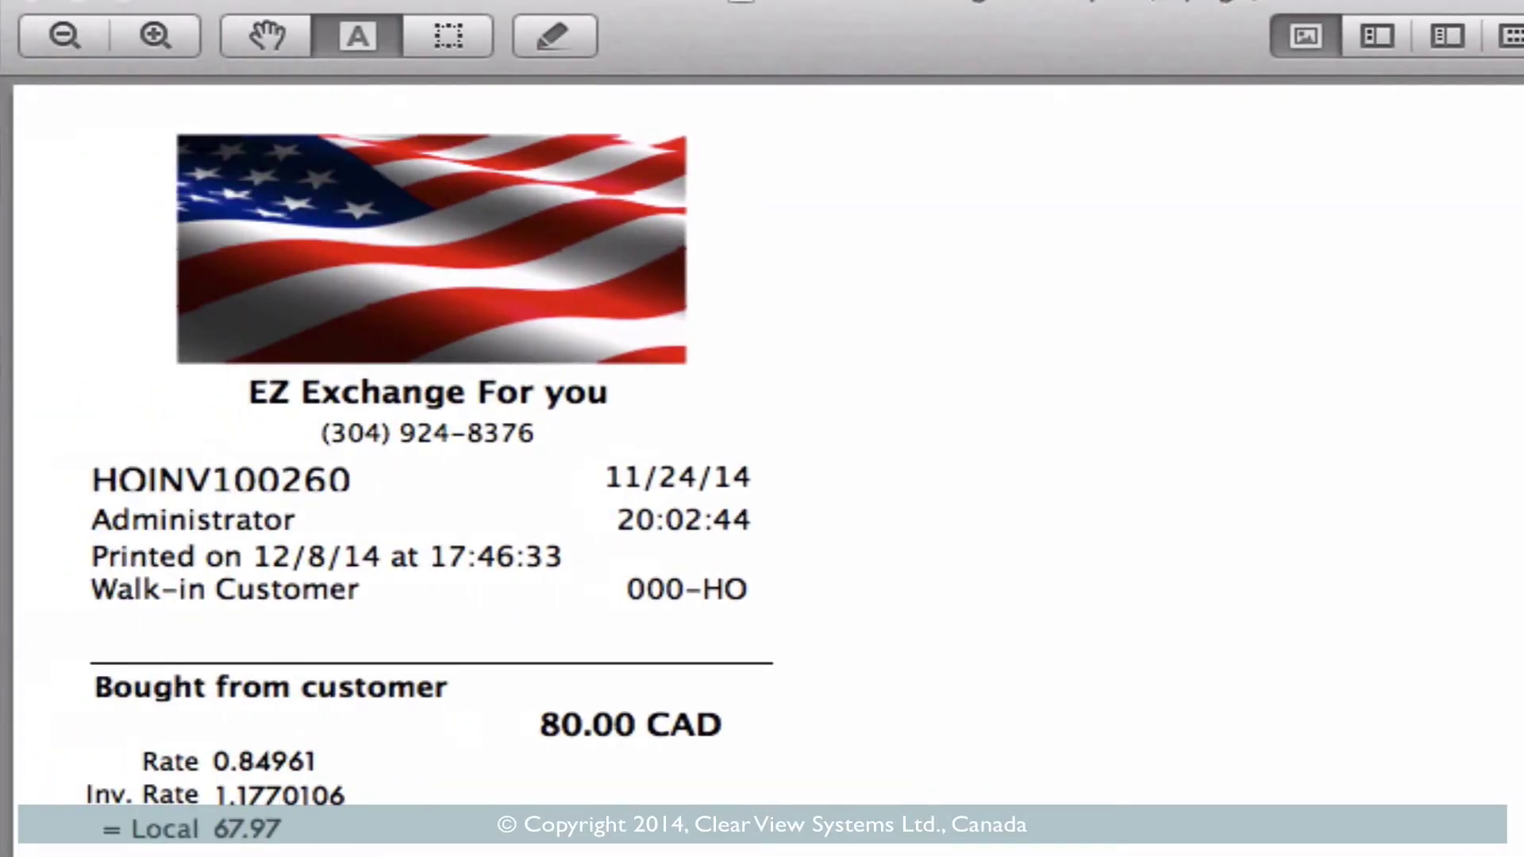
scroll(762, 458, down, 15)
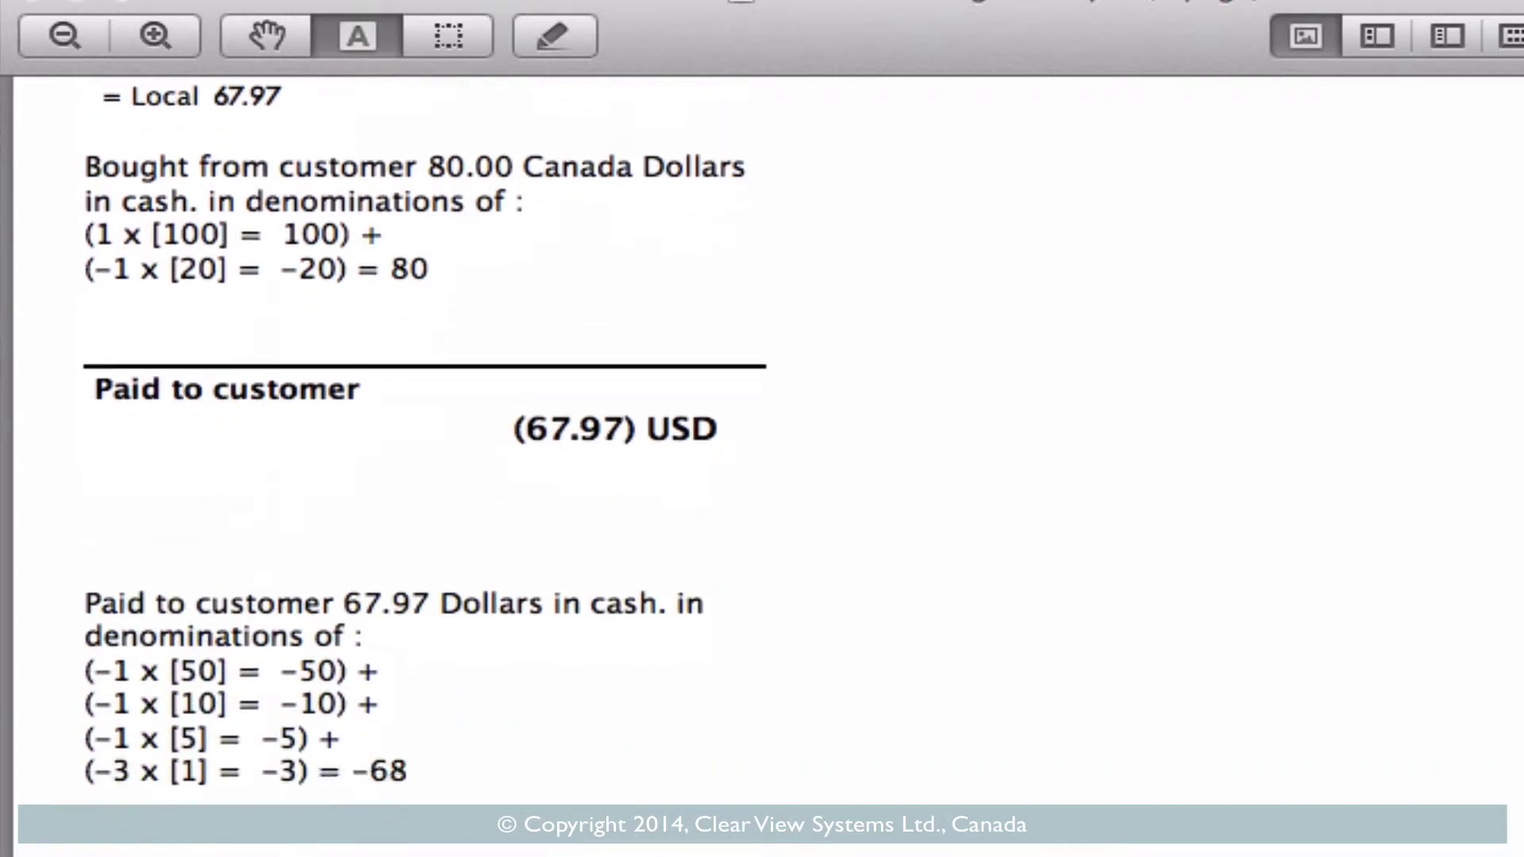
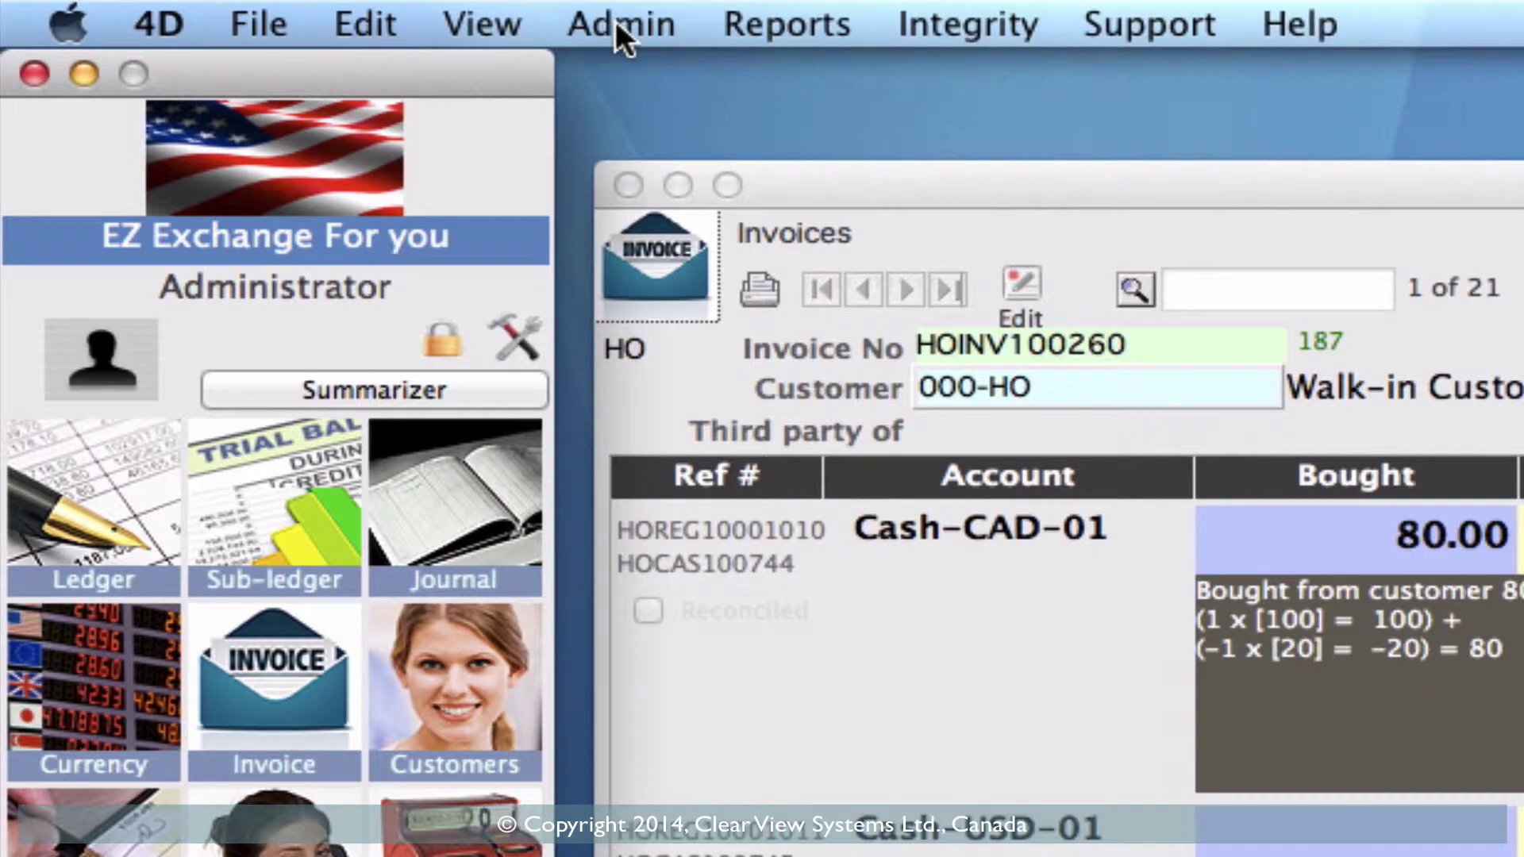
Step: Reopen the printInvoice_ThermalLogo receipt layout for further customization
click(616, 24)
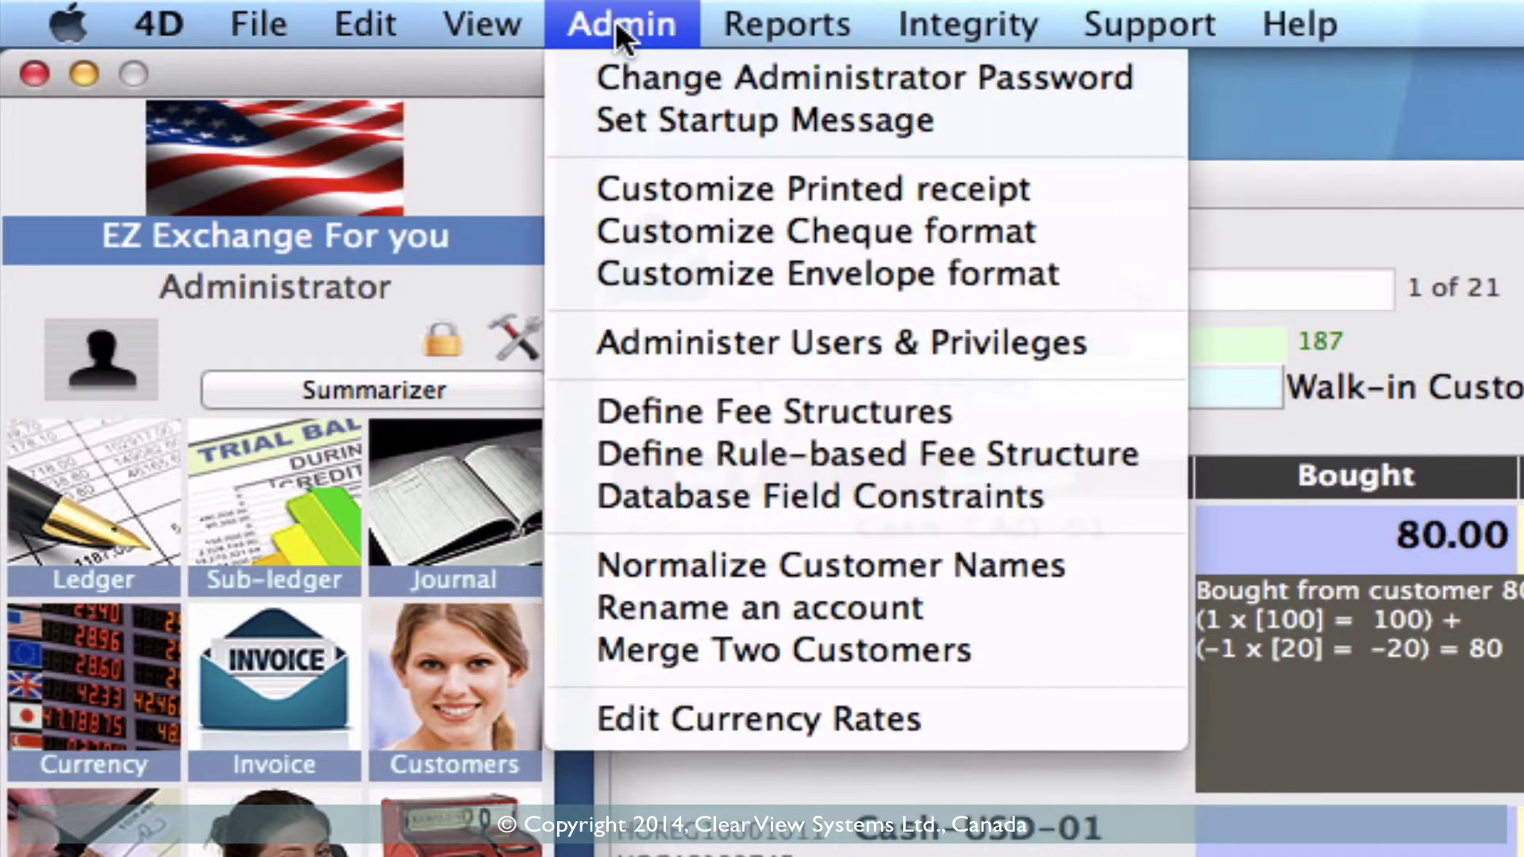
click(665, 190)
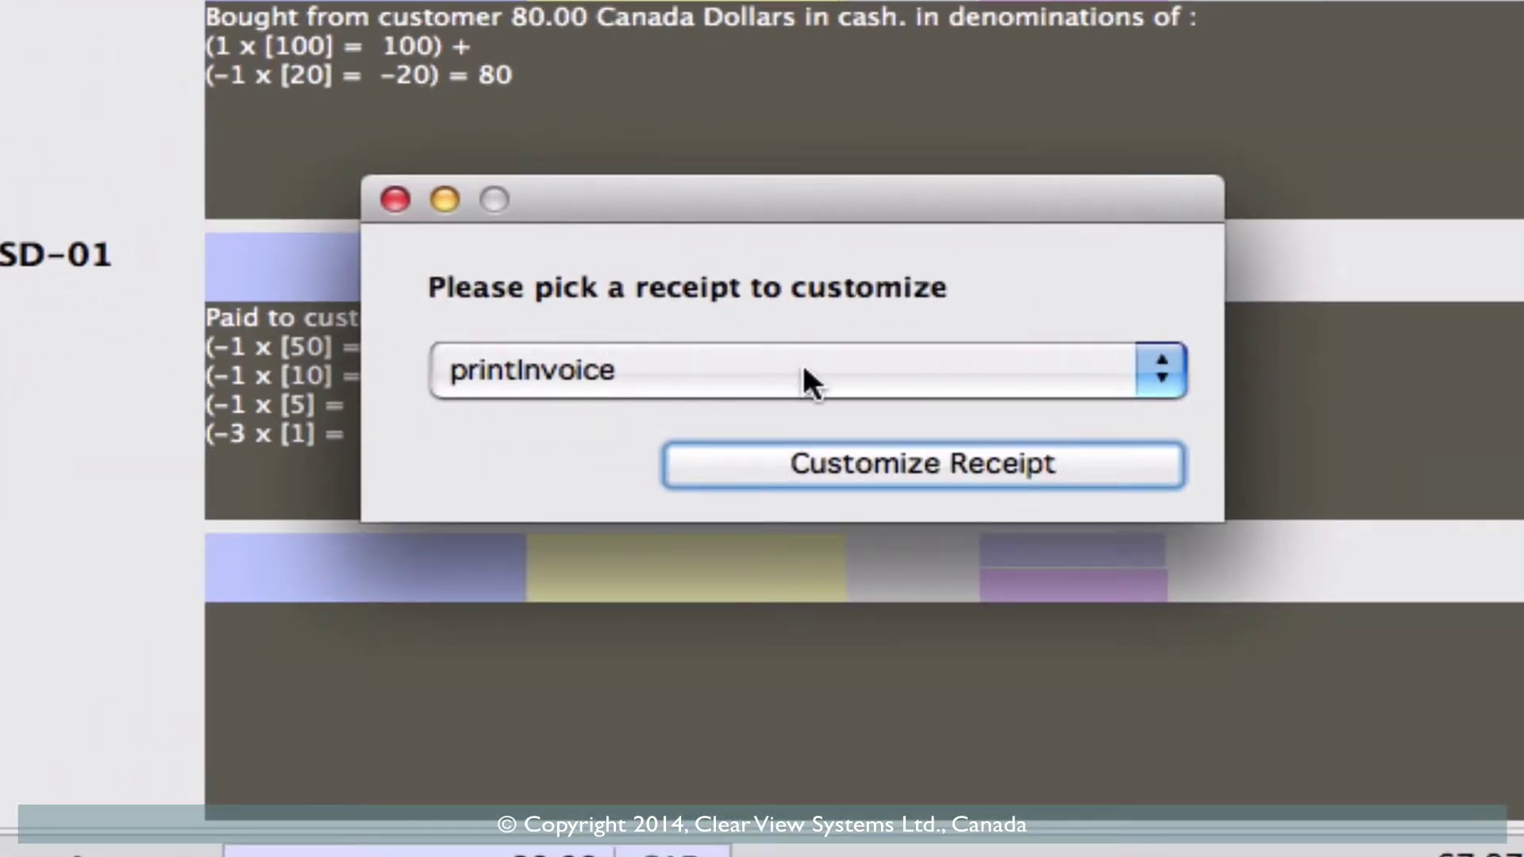
click(1130, 379)
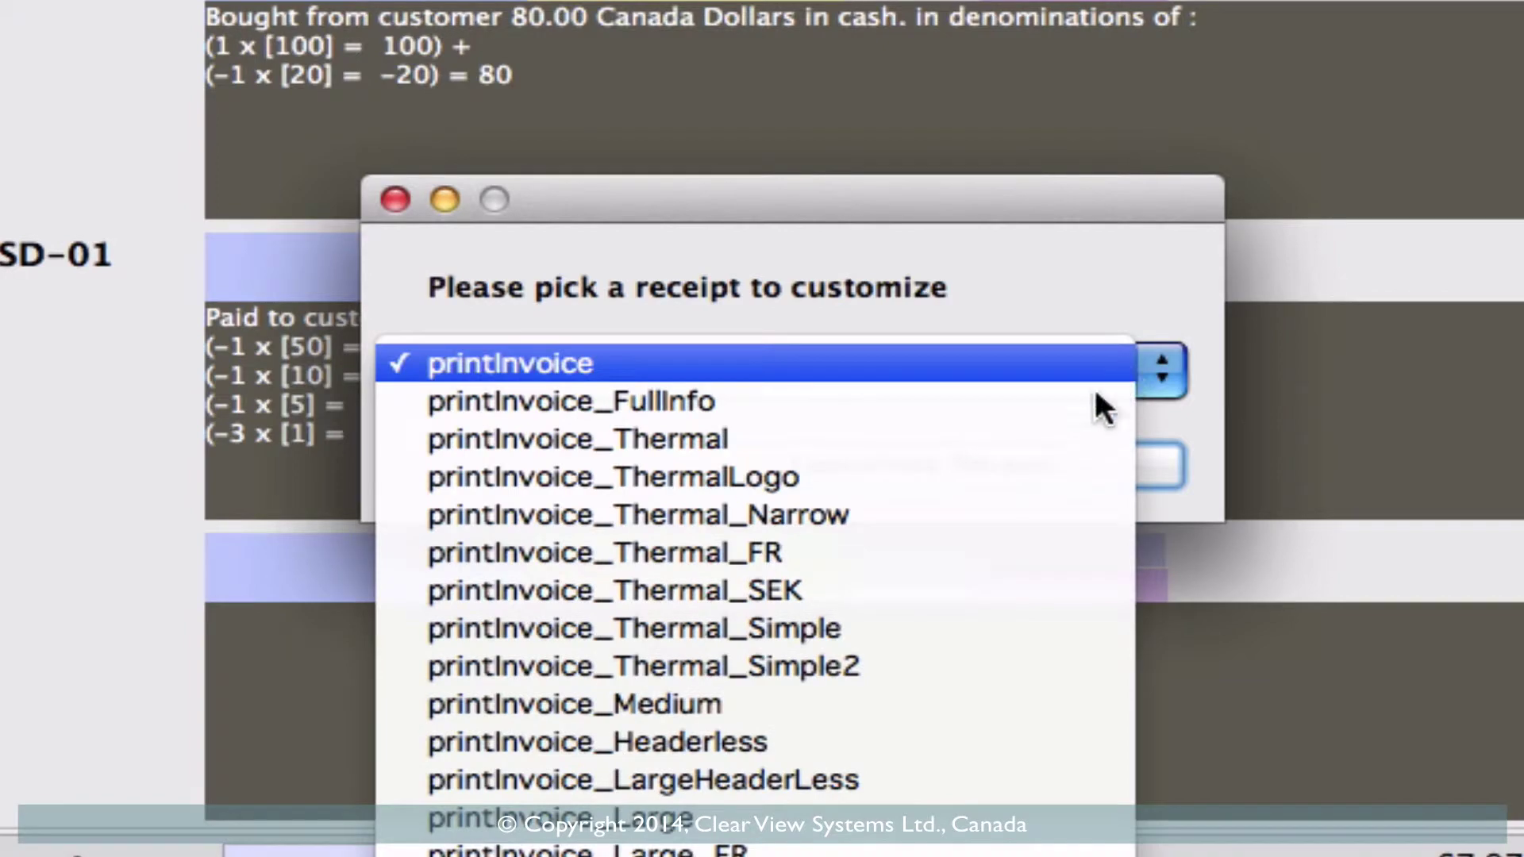
click(820, 474)
click(922, 461)
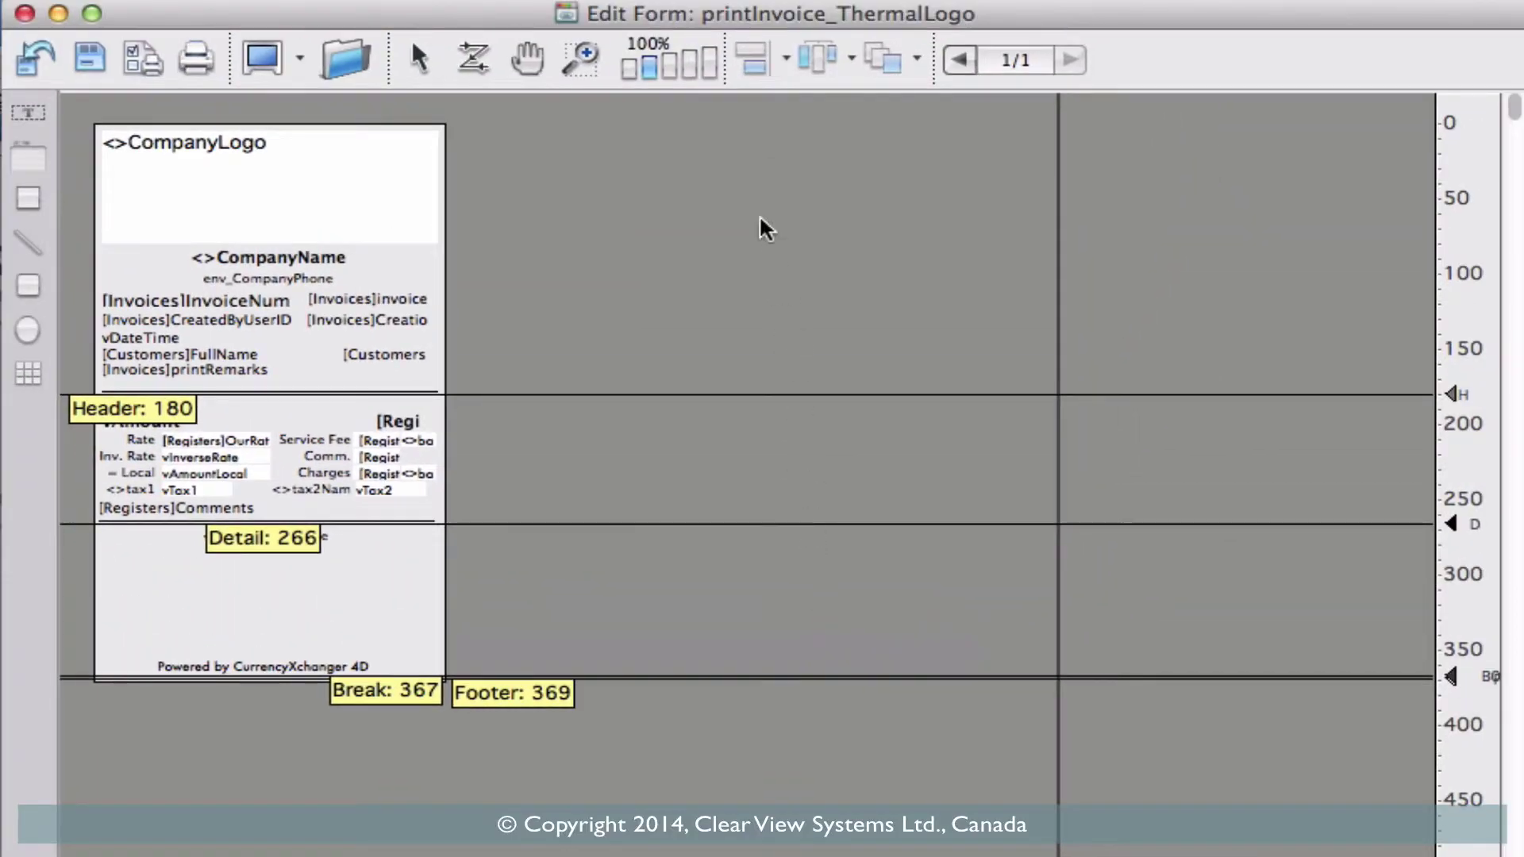
Step: Copy the Santa picture from the open image file and paste it into the receipt layout
click(670, 68)
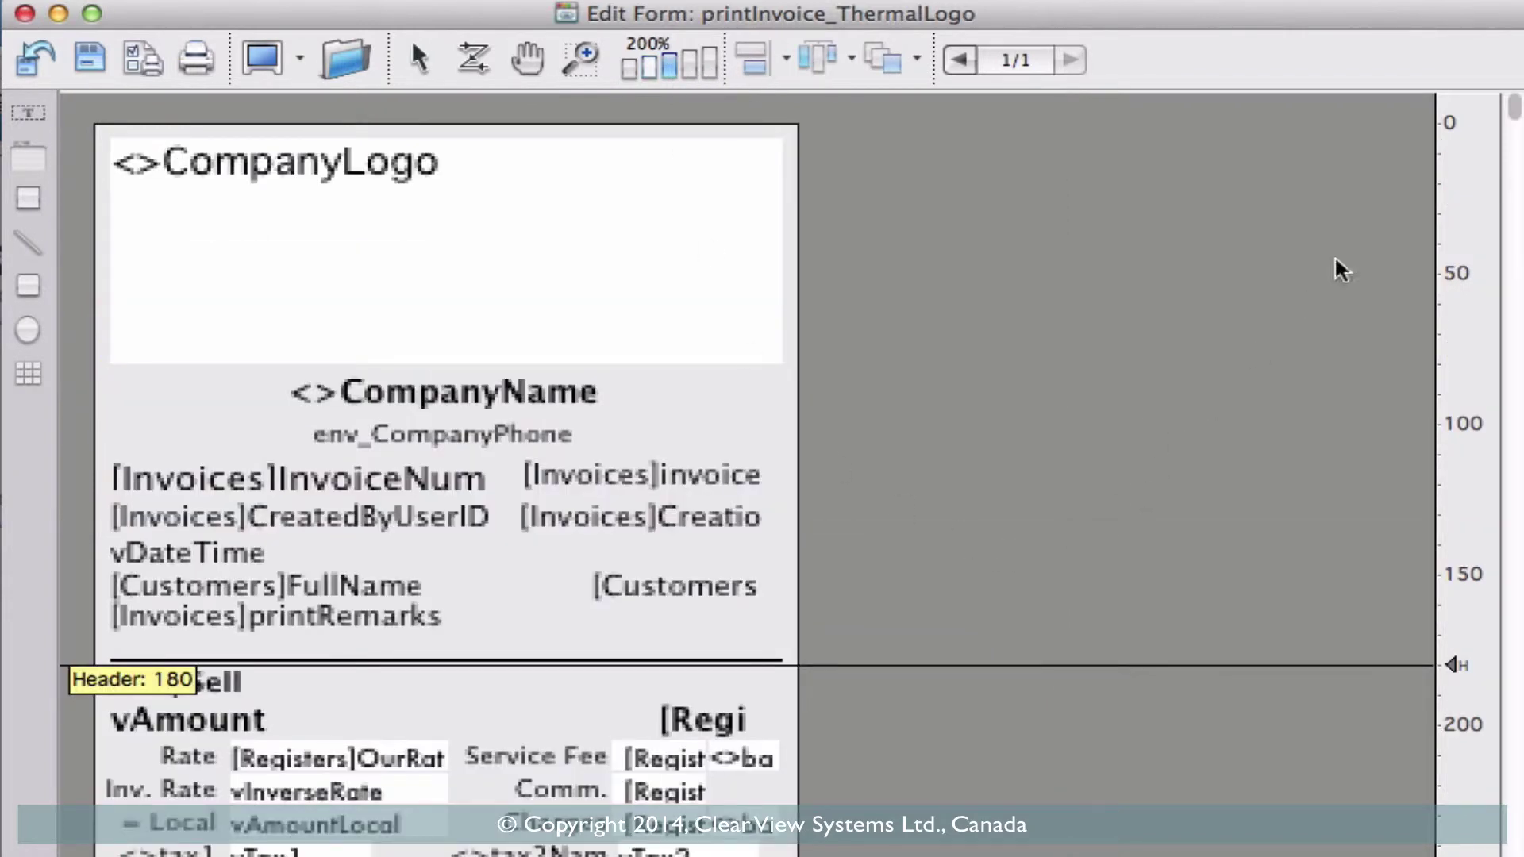
scroll(1518, 115, down, 5)
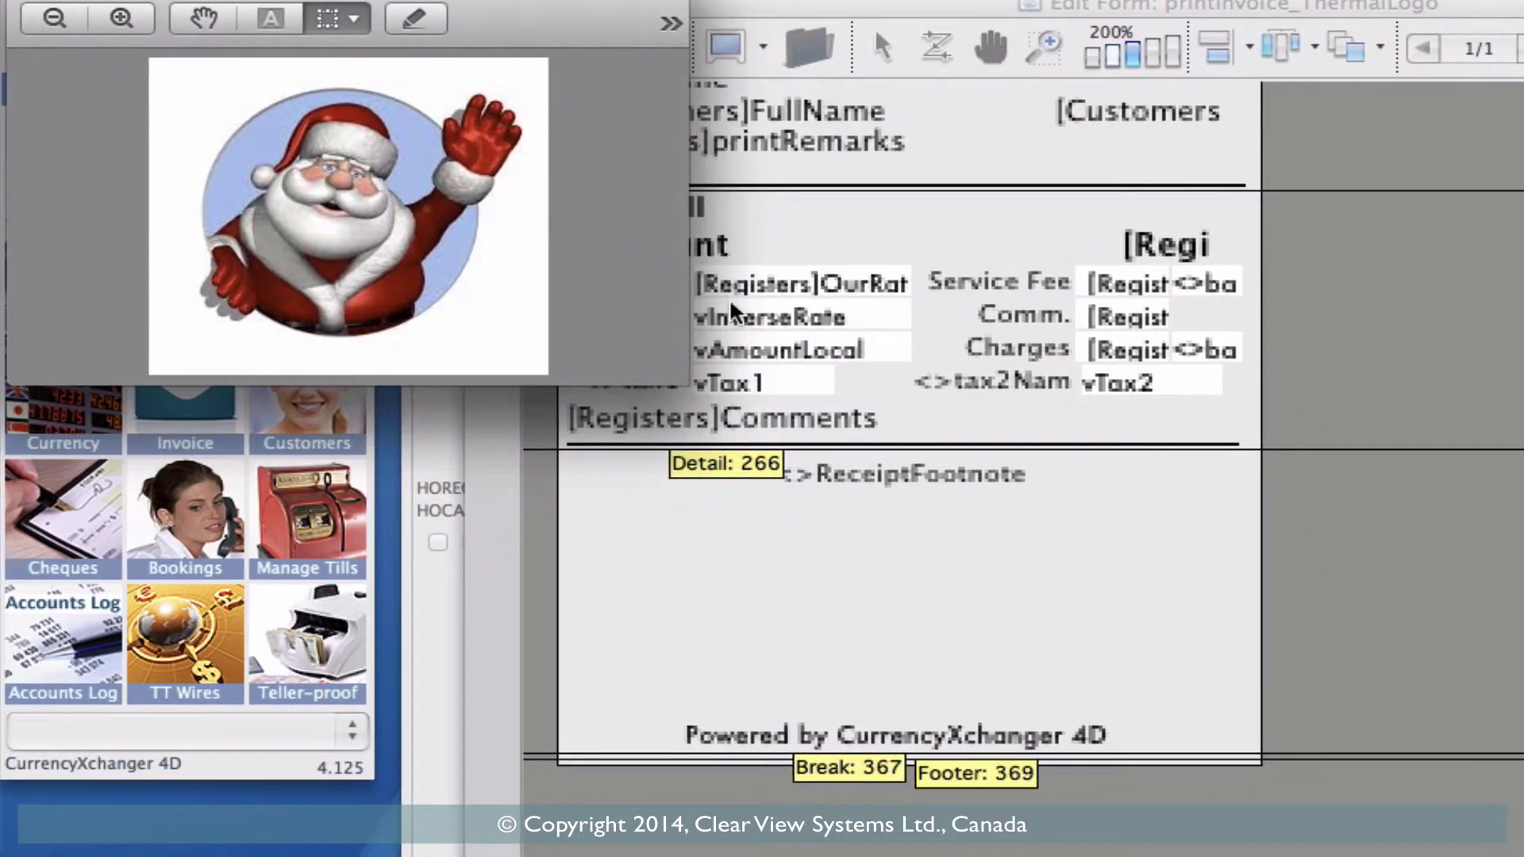
drag(188, 80, 533, 345)
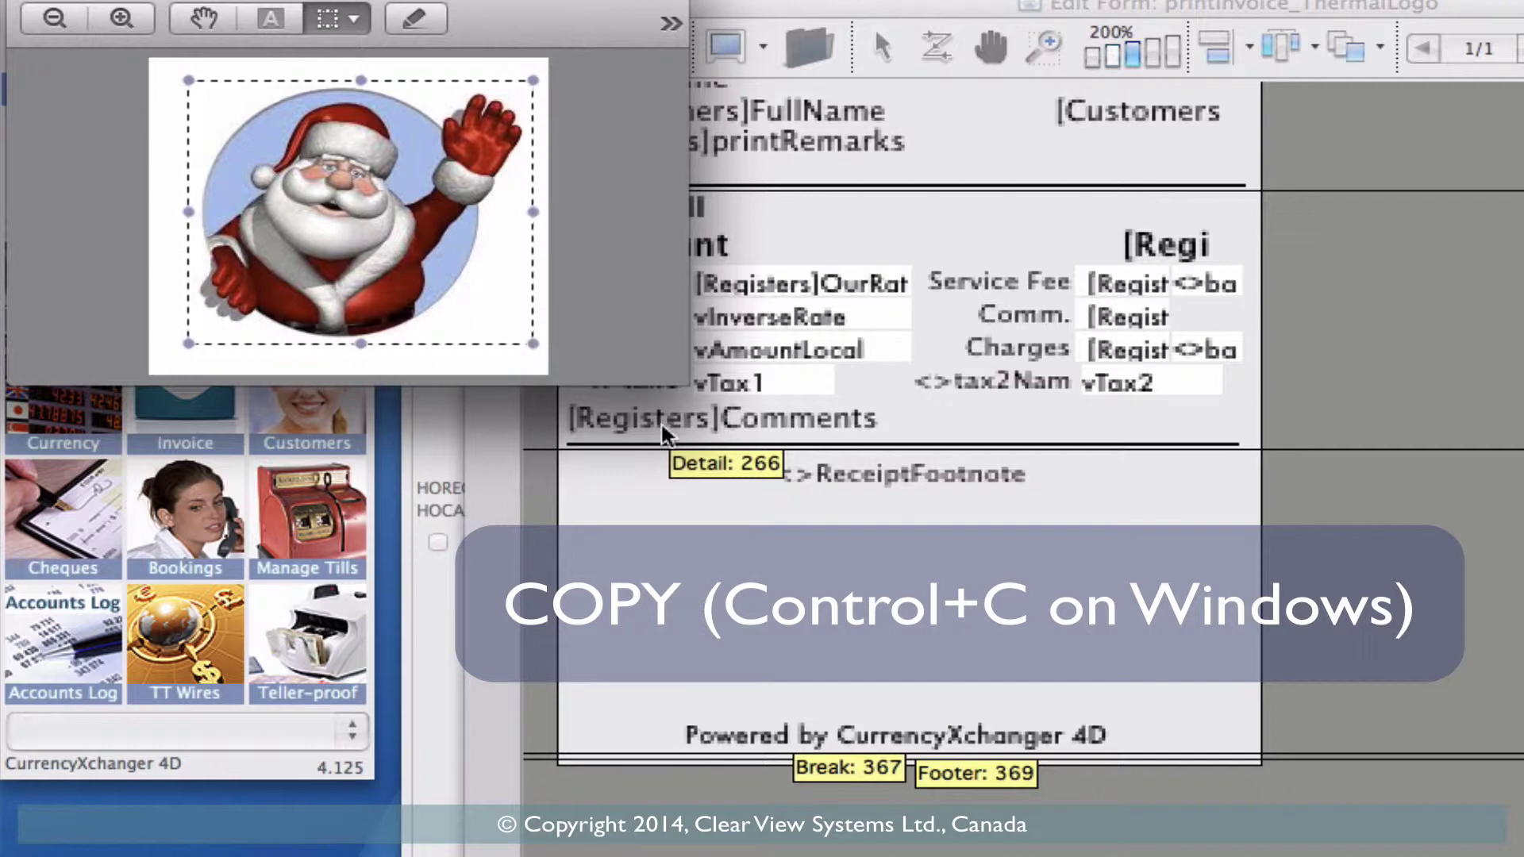
click(1139, 623)
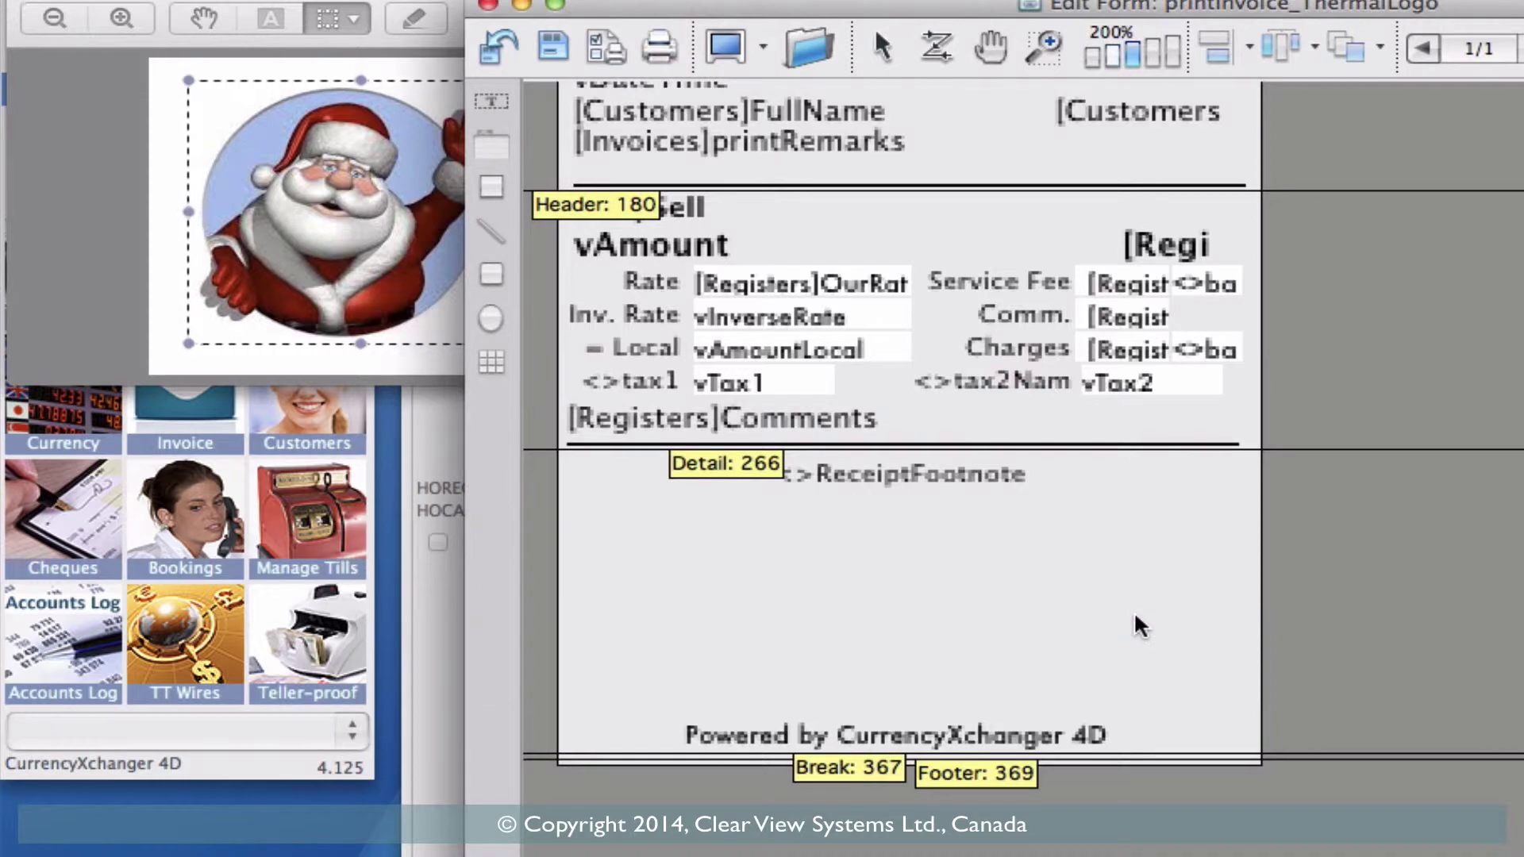
key(super+v)
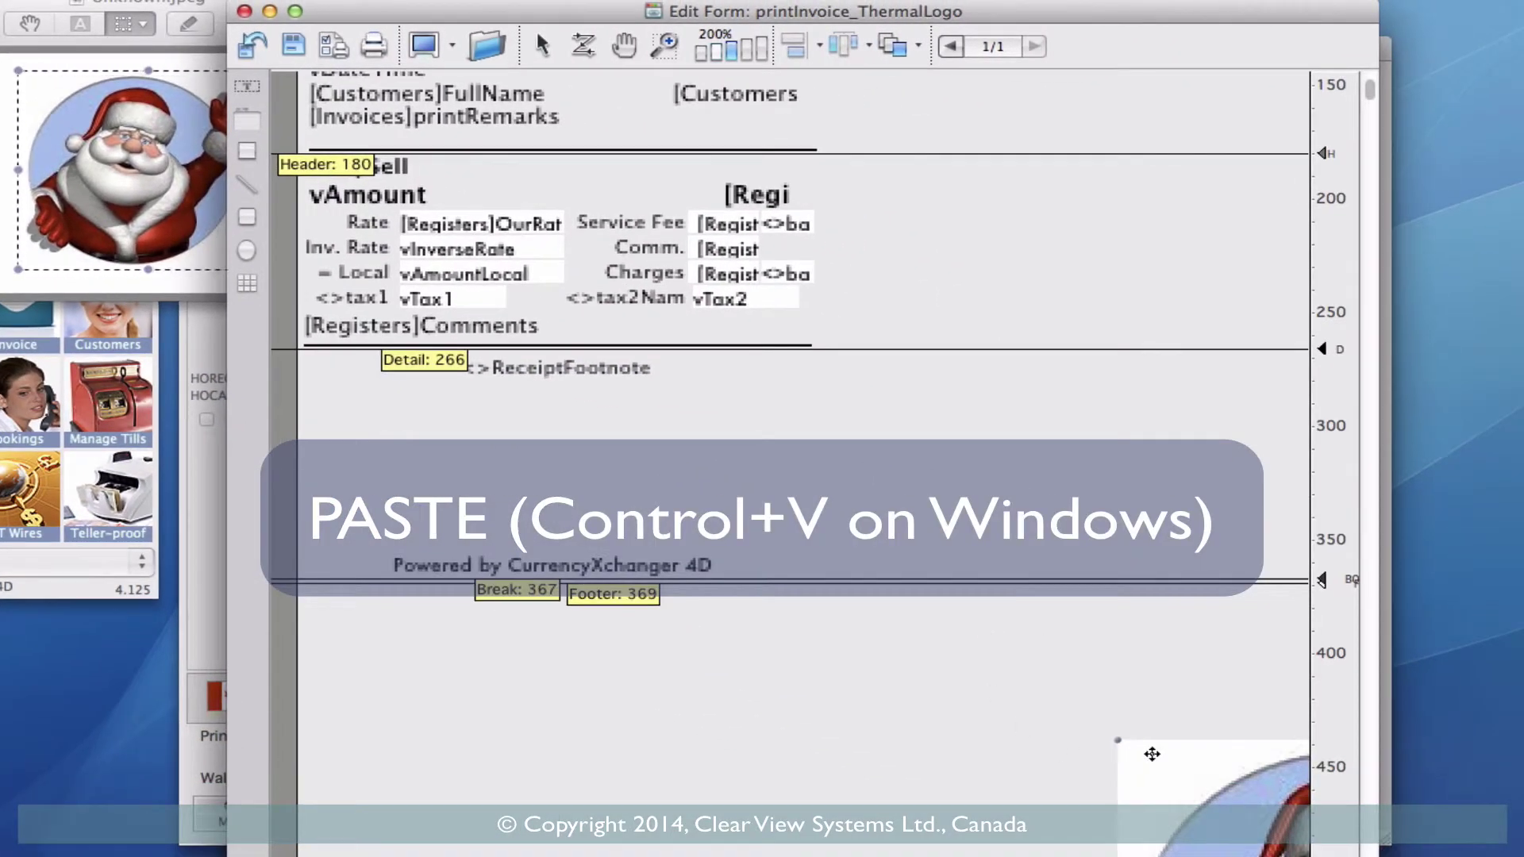
Step: Shrink the pasted Santa picture and place it between the ReceiptFootnote text and the "Powered by CurrencyXchanger 4D" line
click(716, 54)
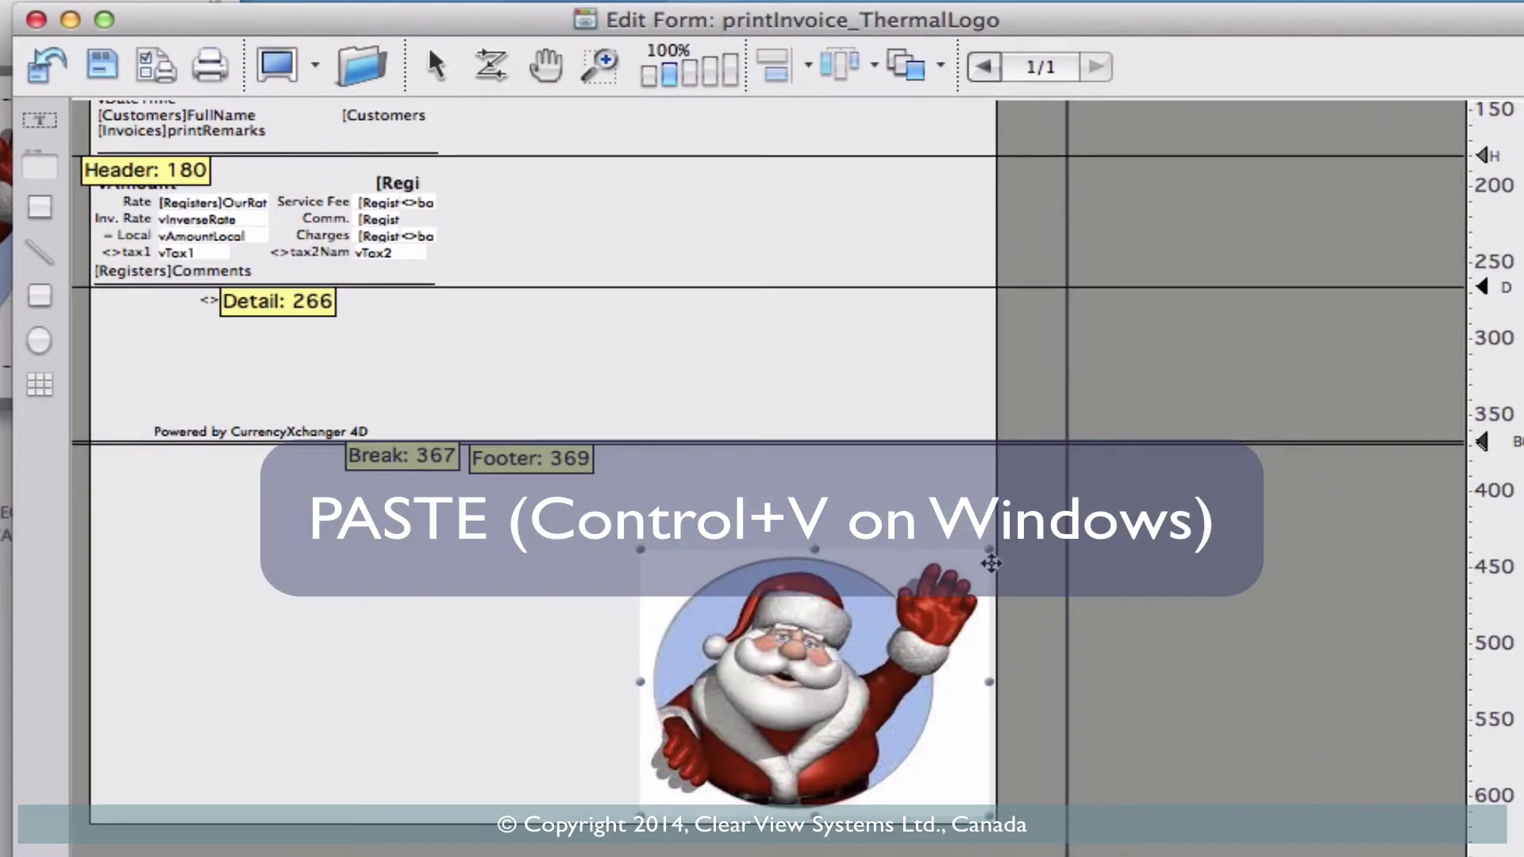
drag(990, 548, 736, 739)
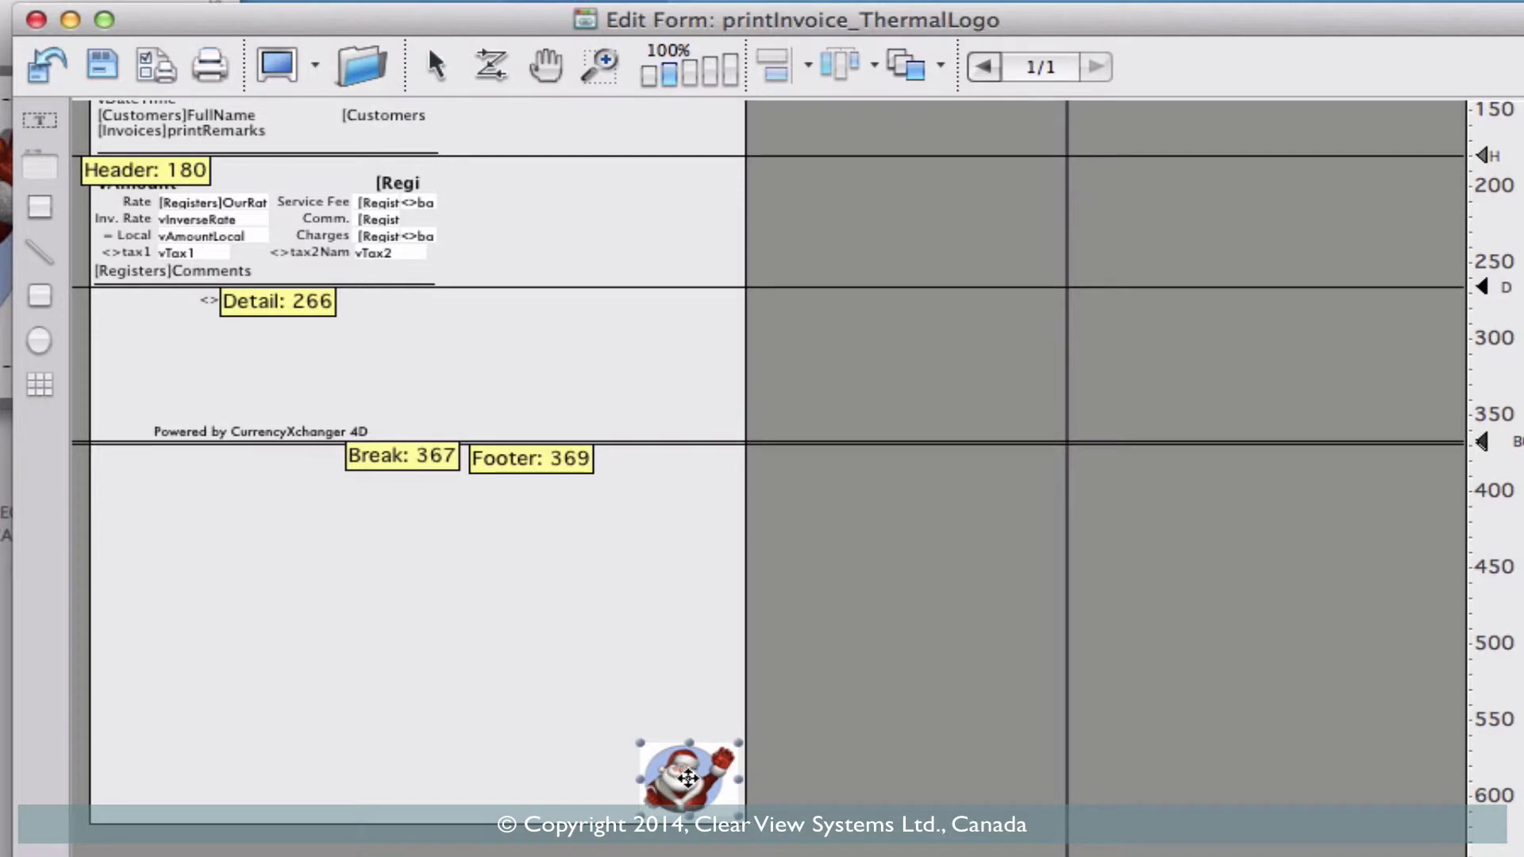
drag(688, 778, 269, 387)
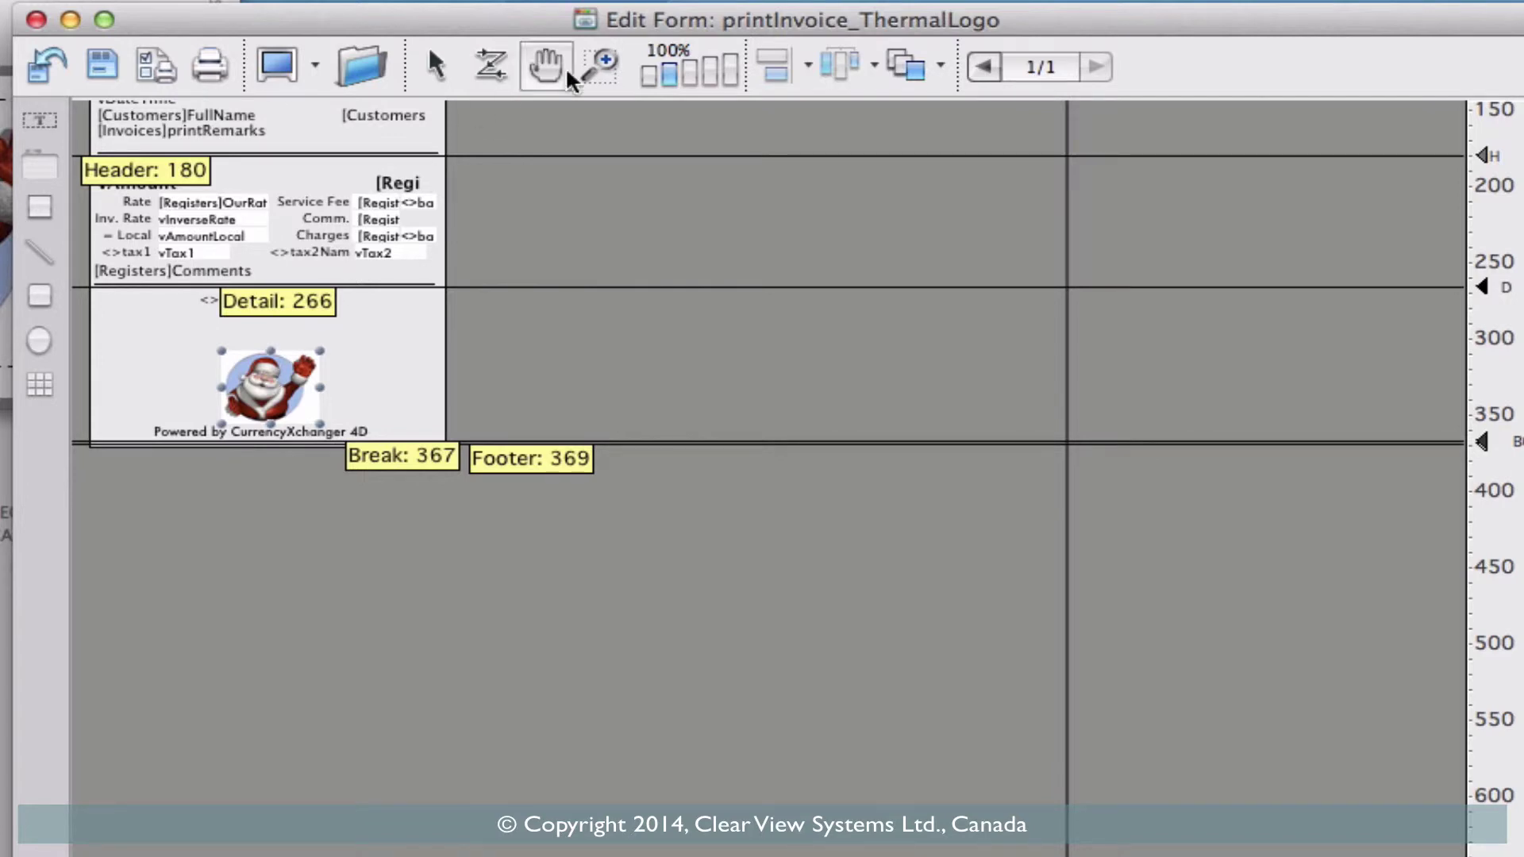
click(690, 73)
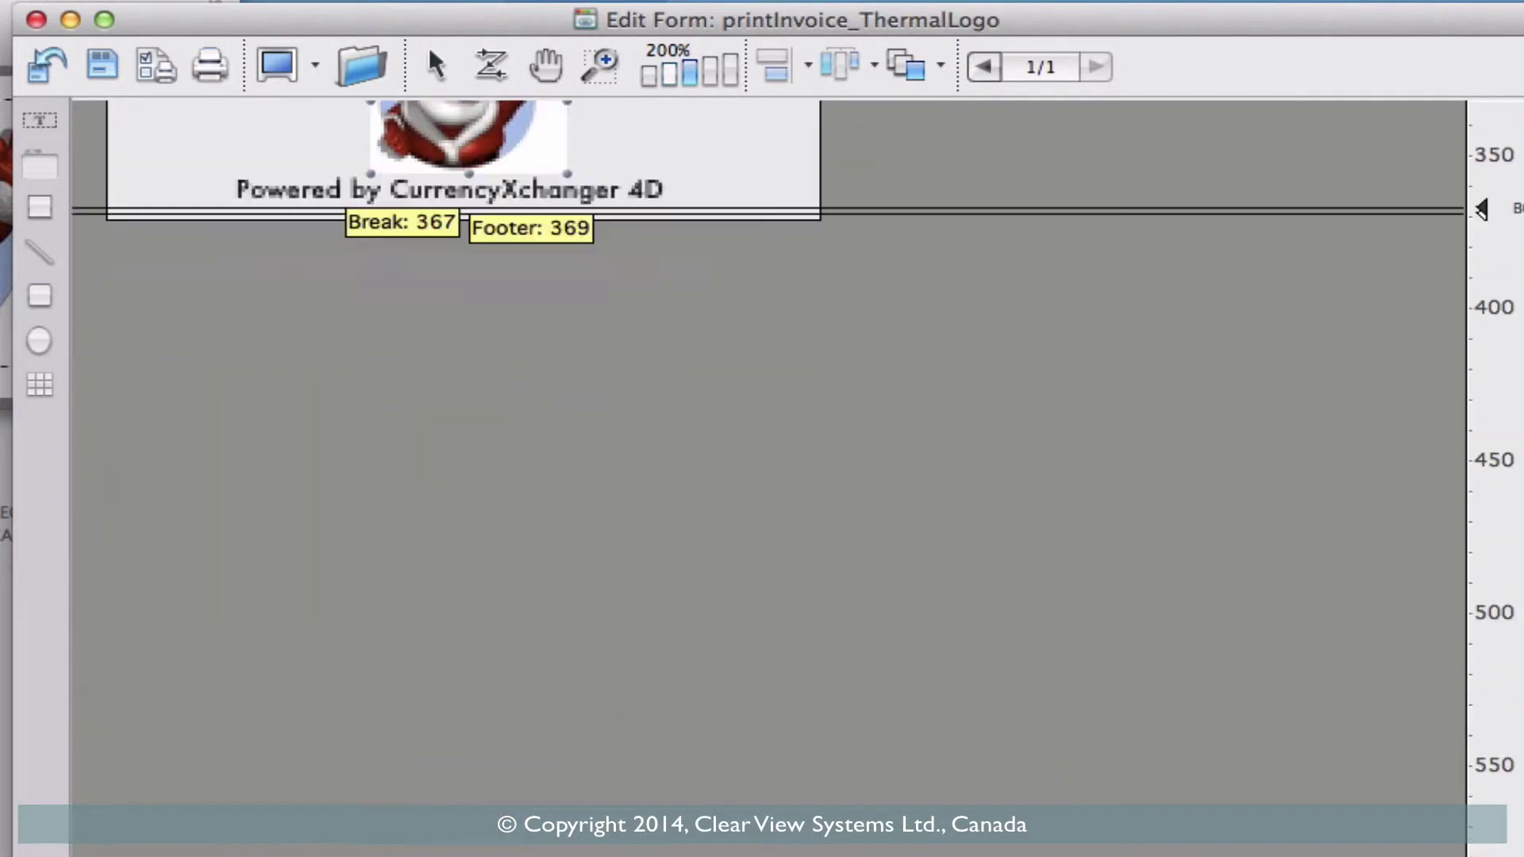
scroll(1155, 643, up, 3)
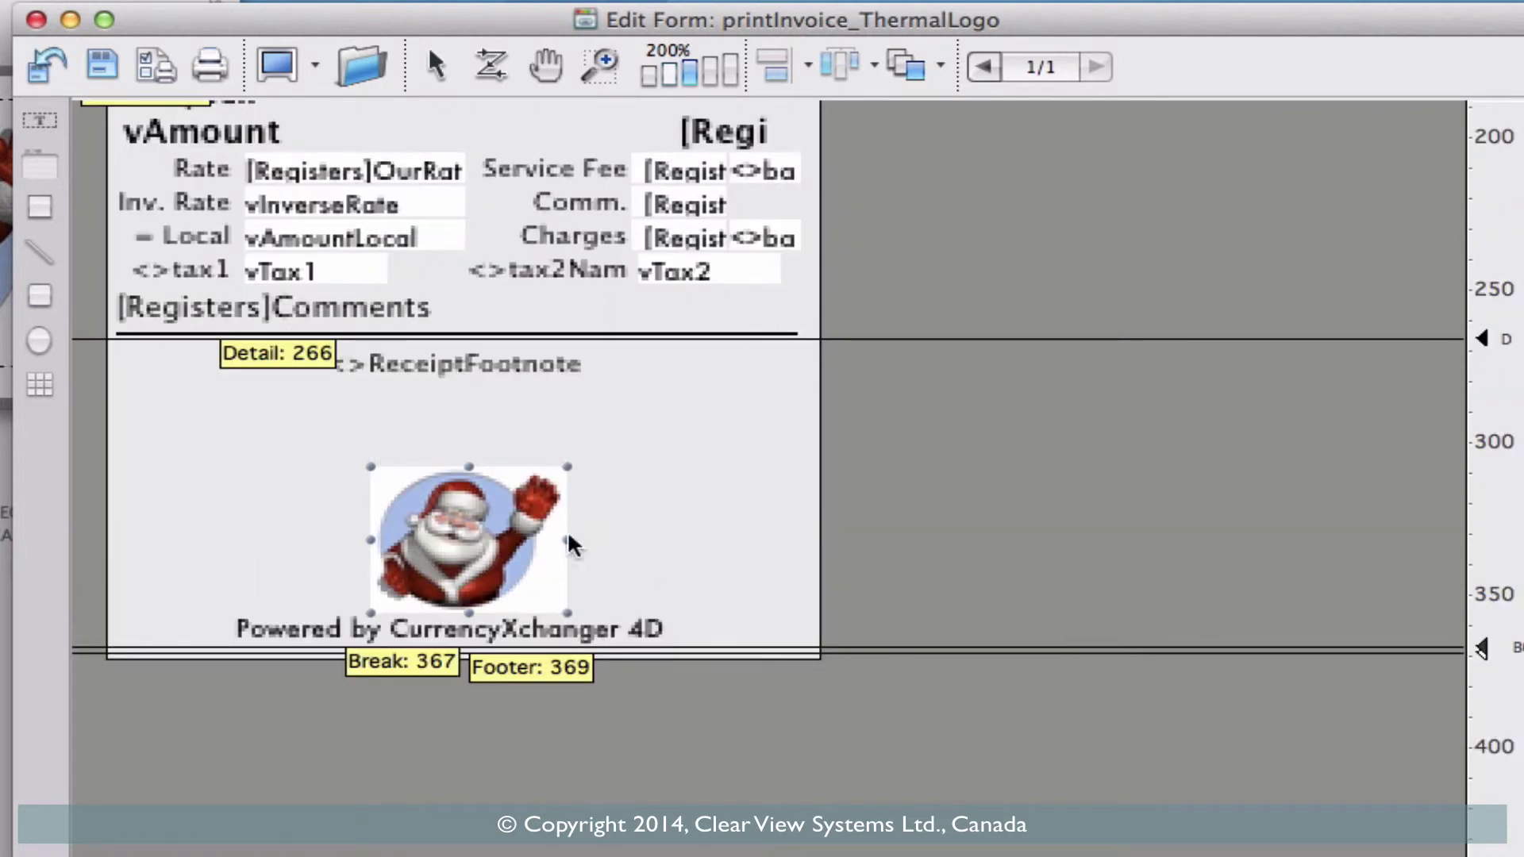
drag(568, 468, 497, 517)
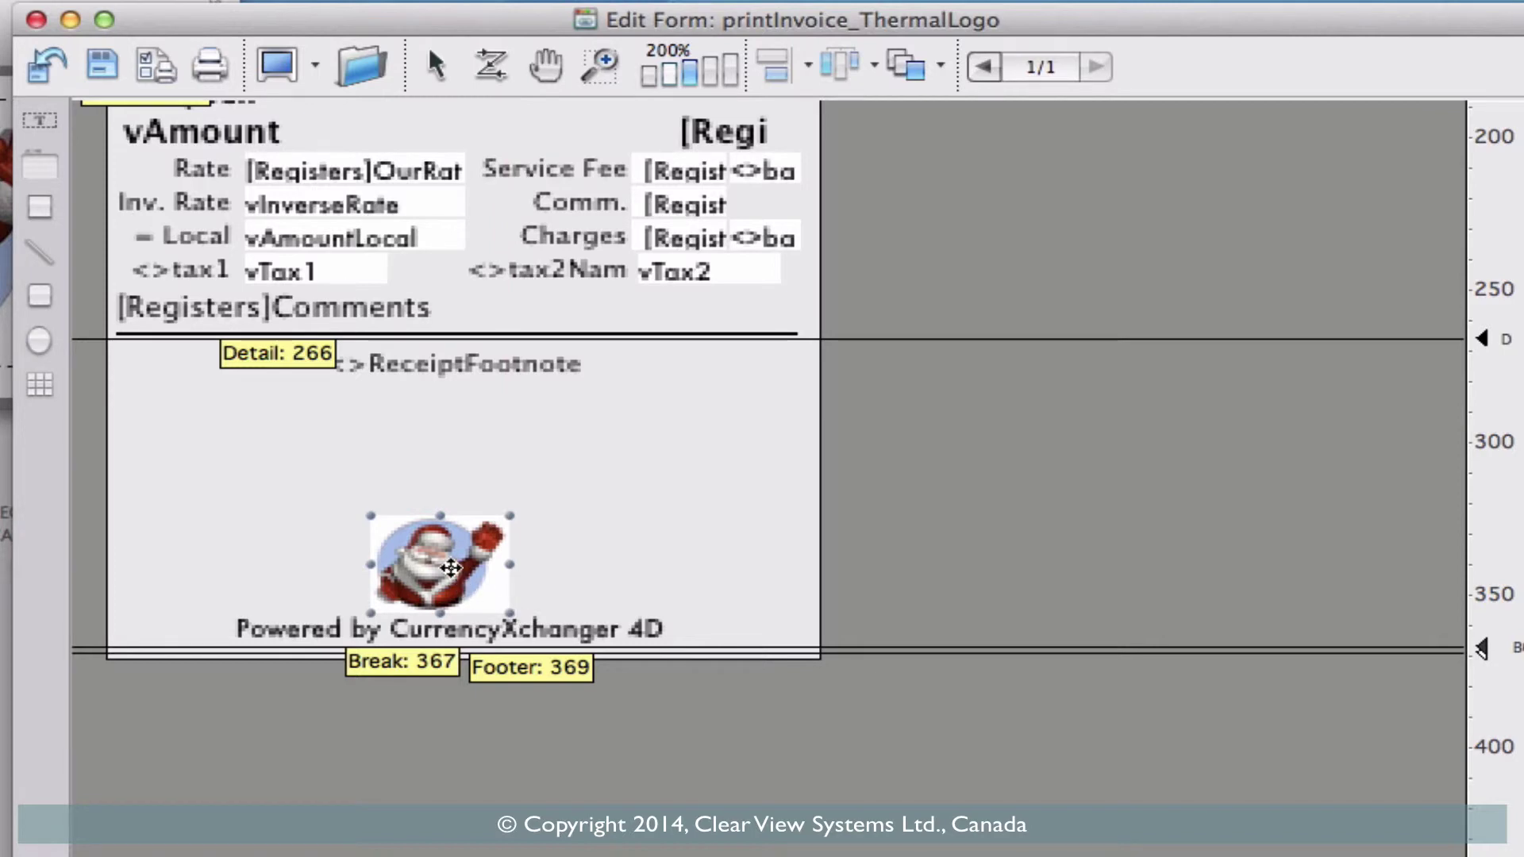
Step: Overlap the Santa picture with the "Powered by CurrencyXchanger 4D" line and move that text to the front
drag(450, 567, 457, 591)
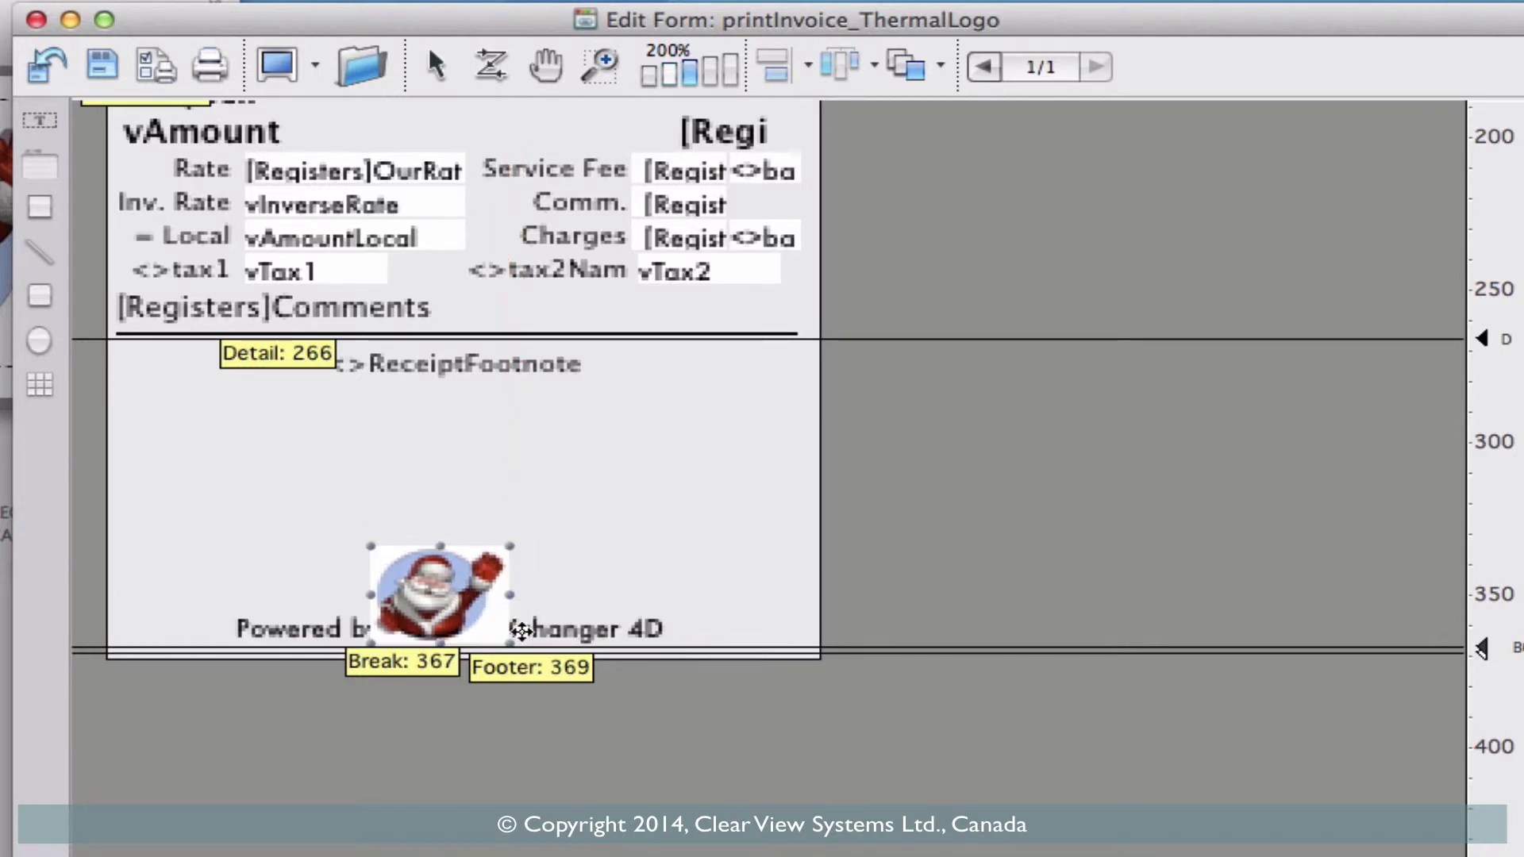
click(321, 639)
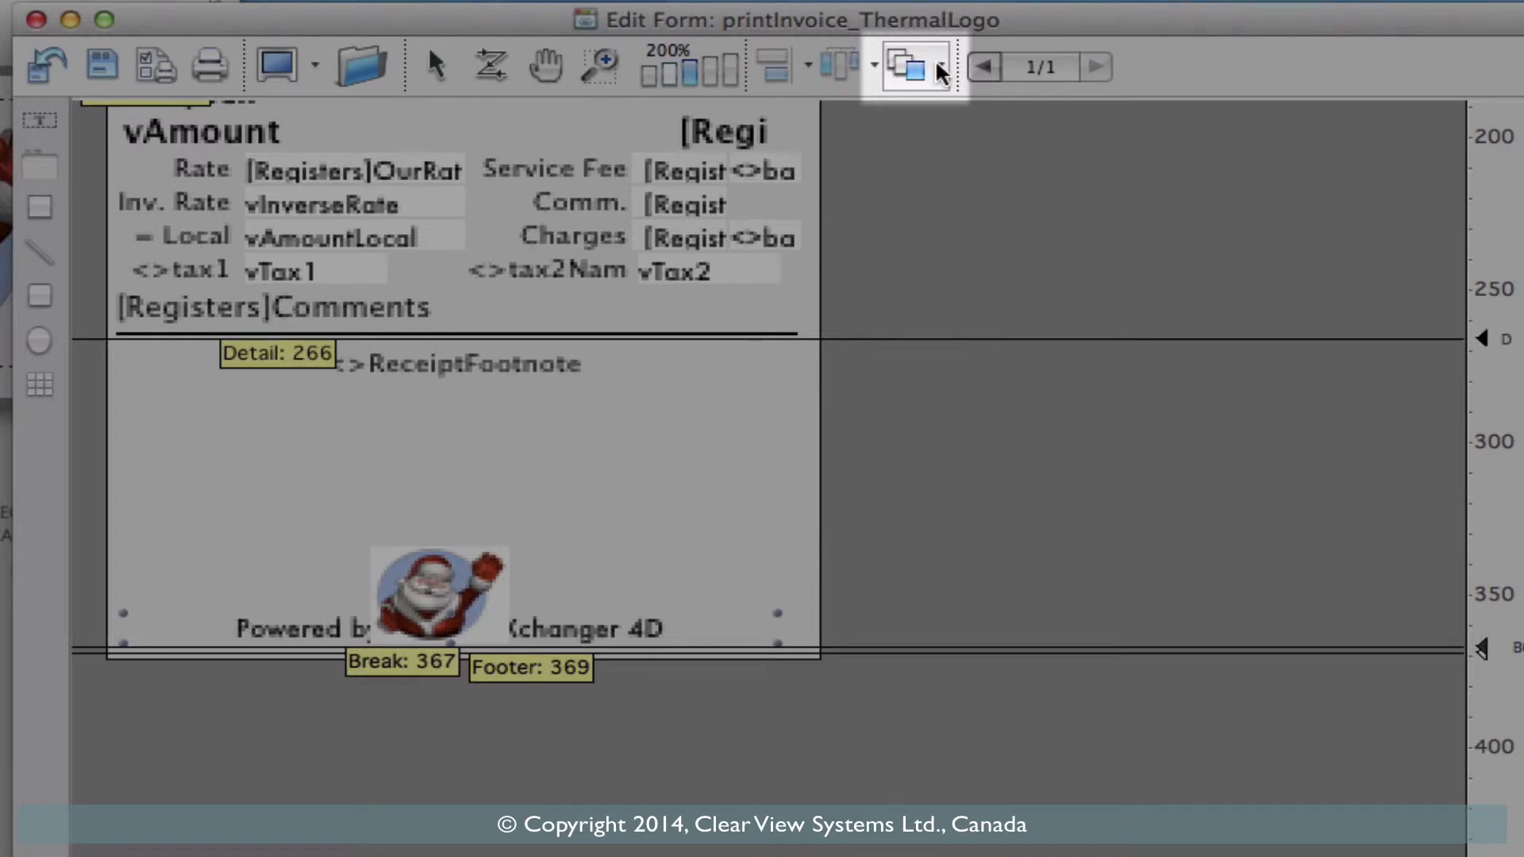
click(940, 72)
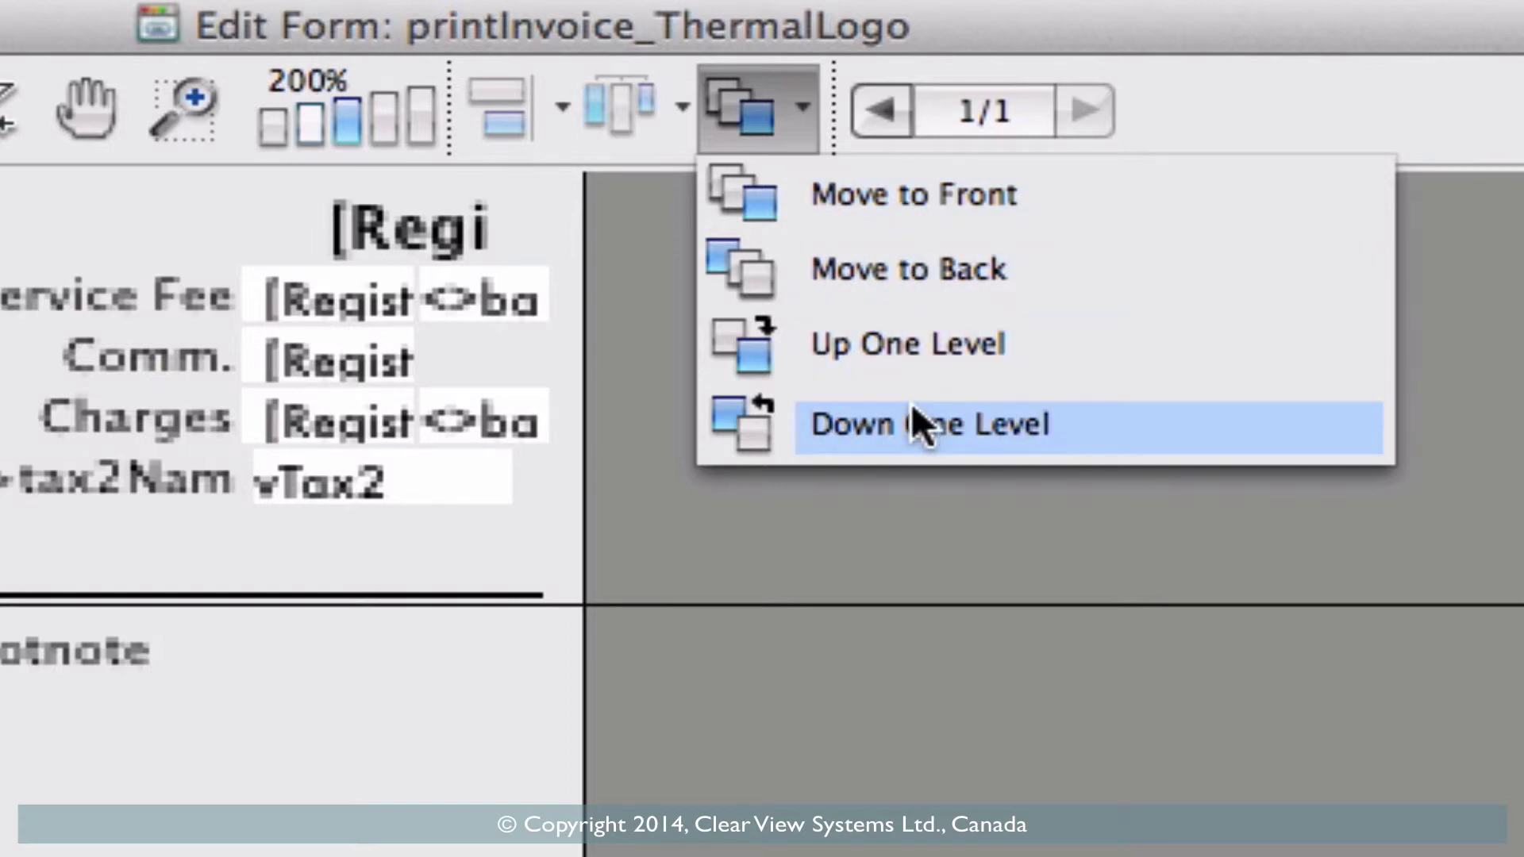
click(908, 197)
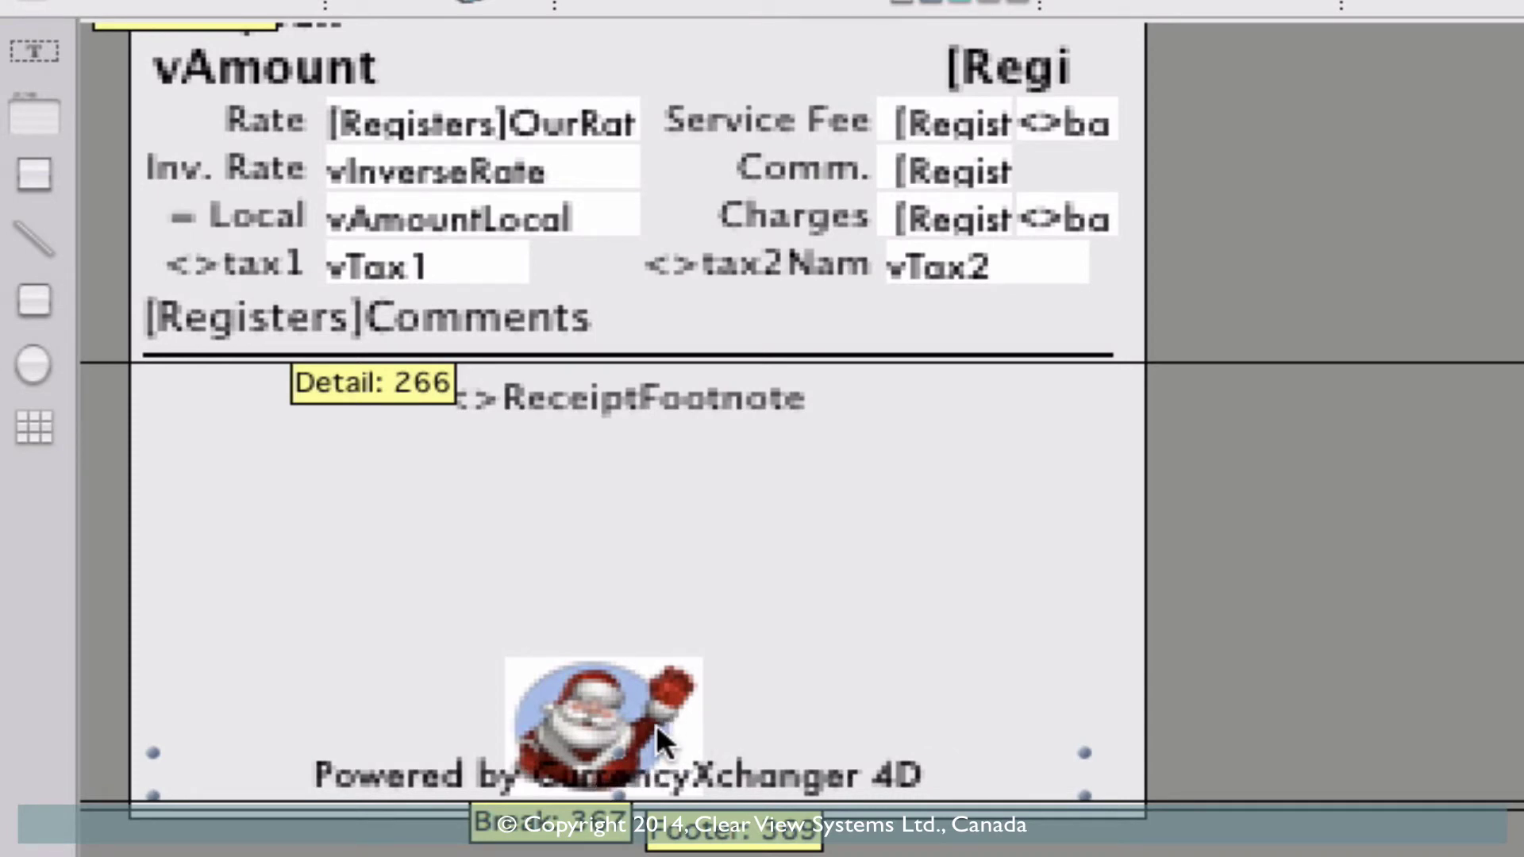
Step: Move the Santa picture back up above the "Powered by CurrencyXchanger 4D" line
click(603, 703)
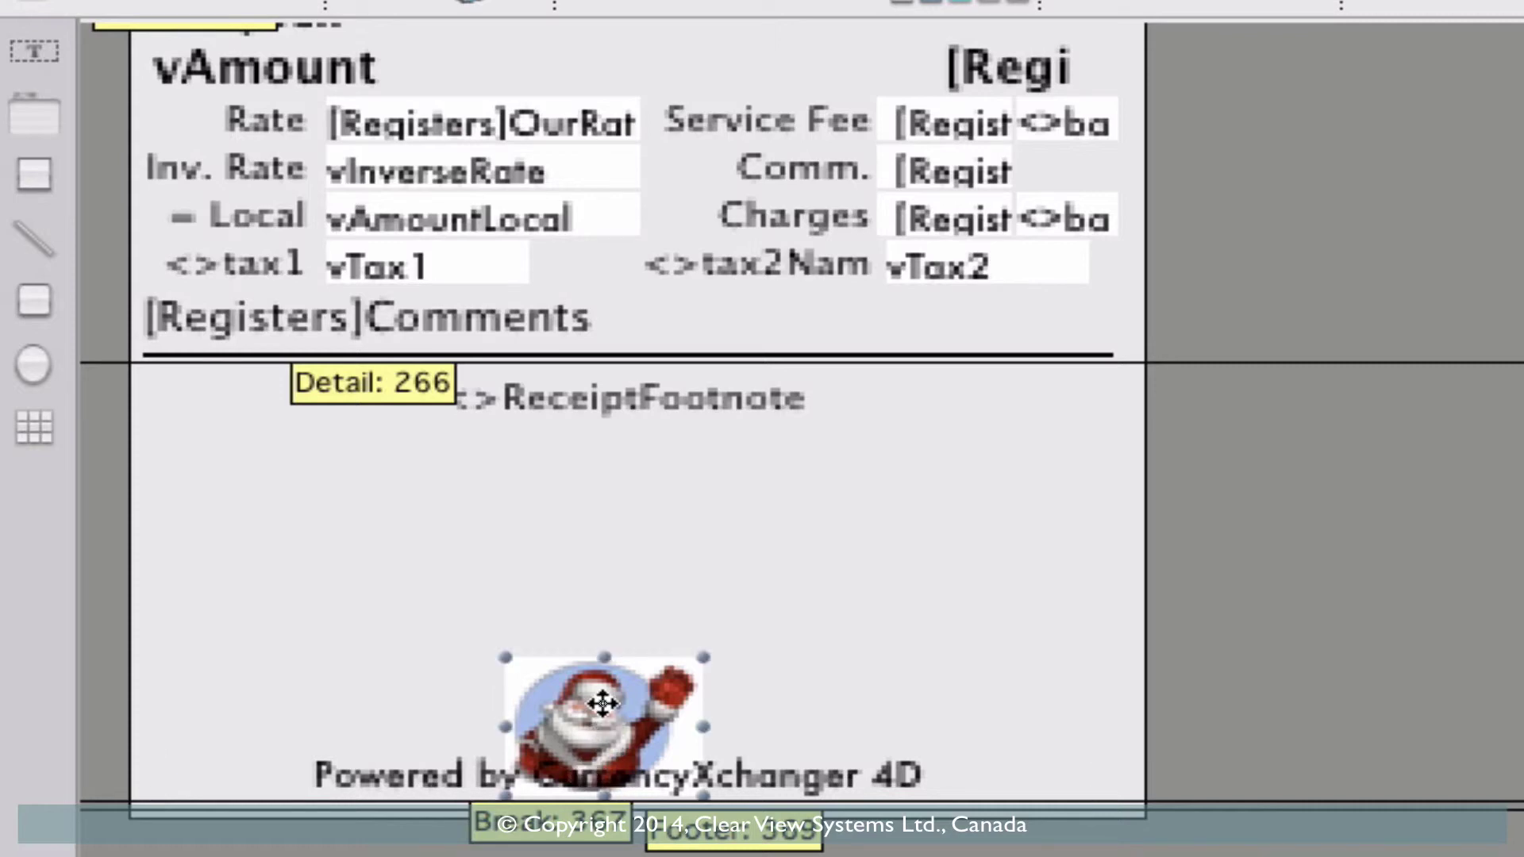
drag(602, 703, 602, 673)
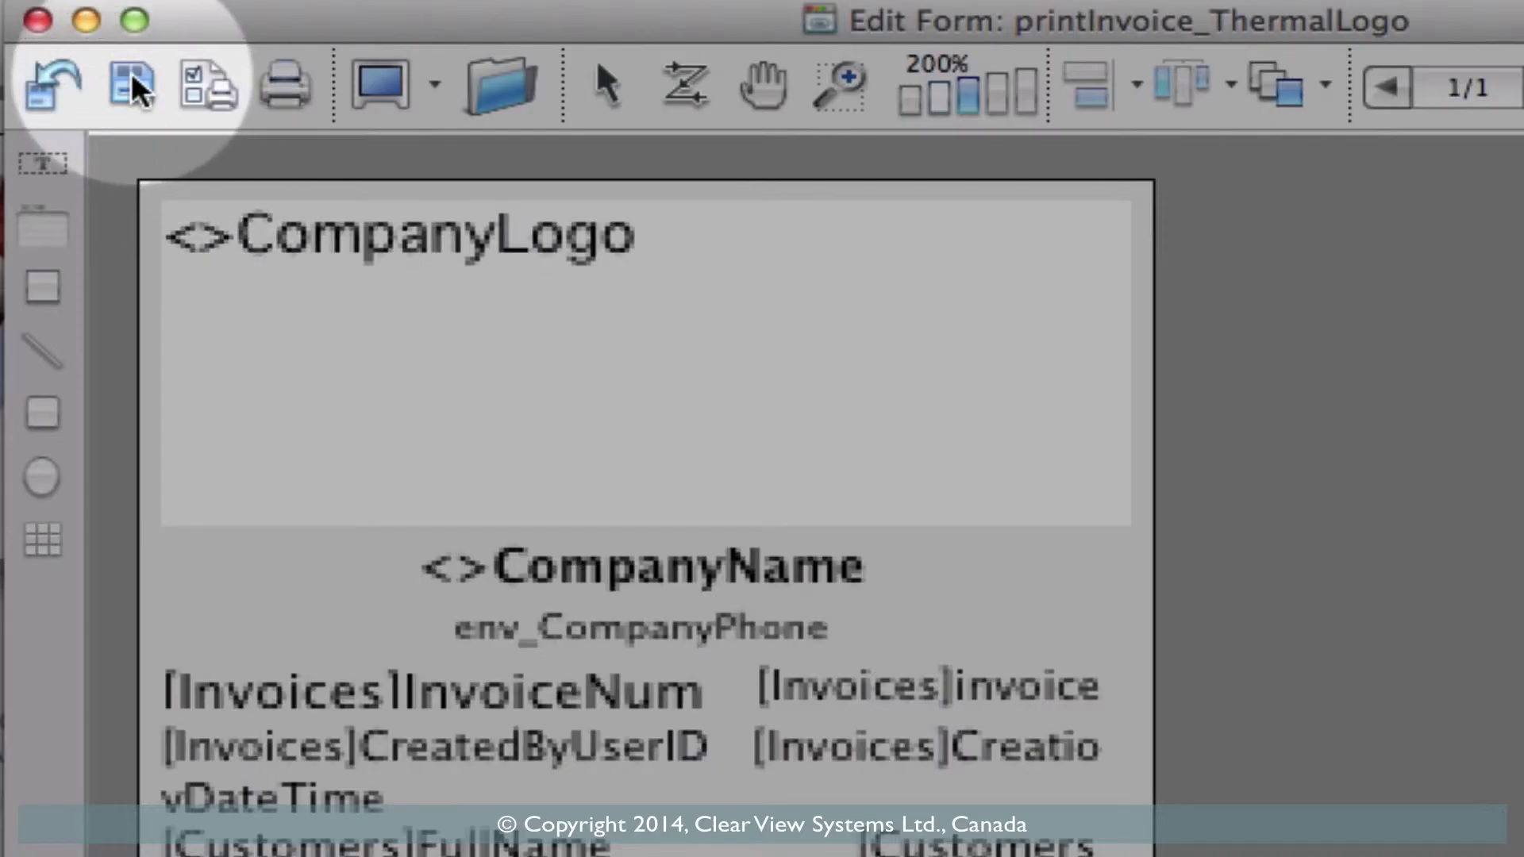
Step: Save and close the receipt layout, and review the invoice's print preview with the Santa picture
click(131, 85)
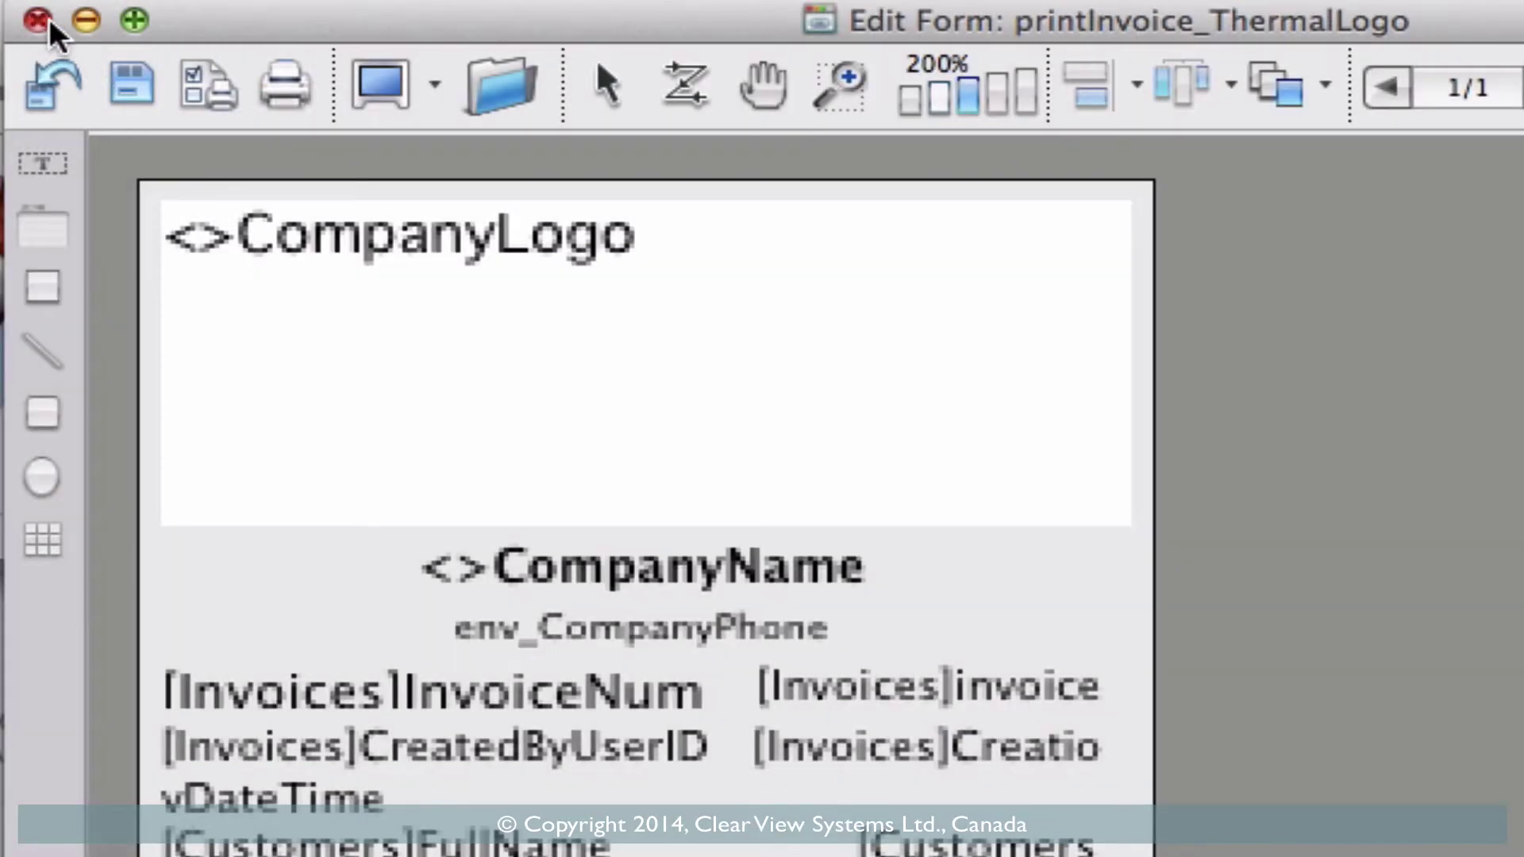
click(44, 21)
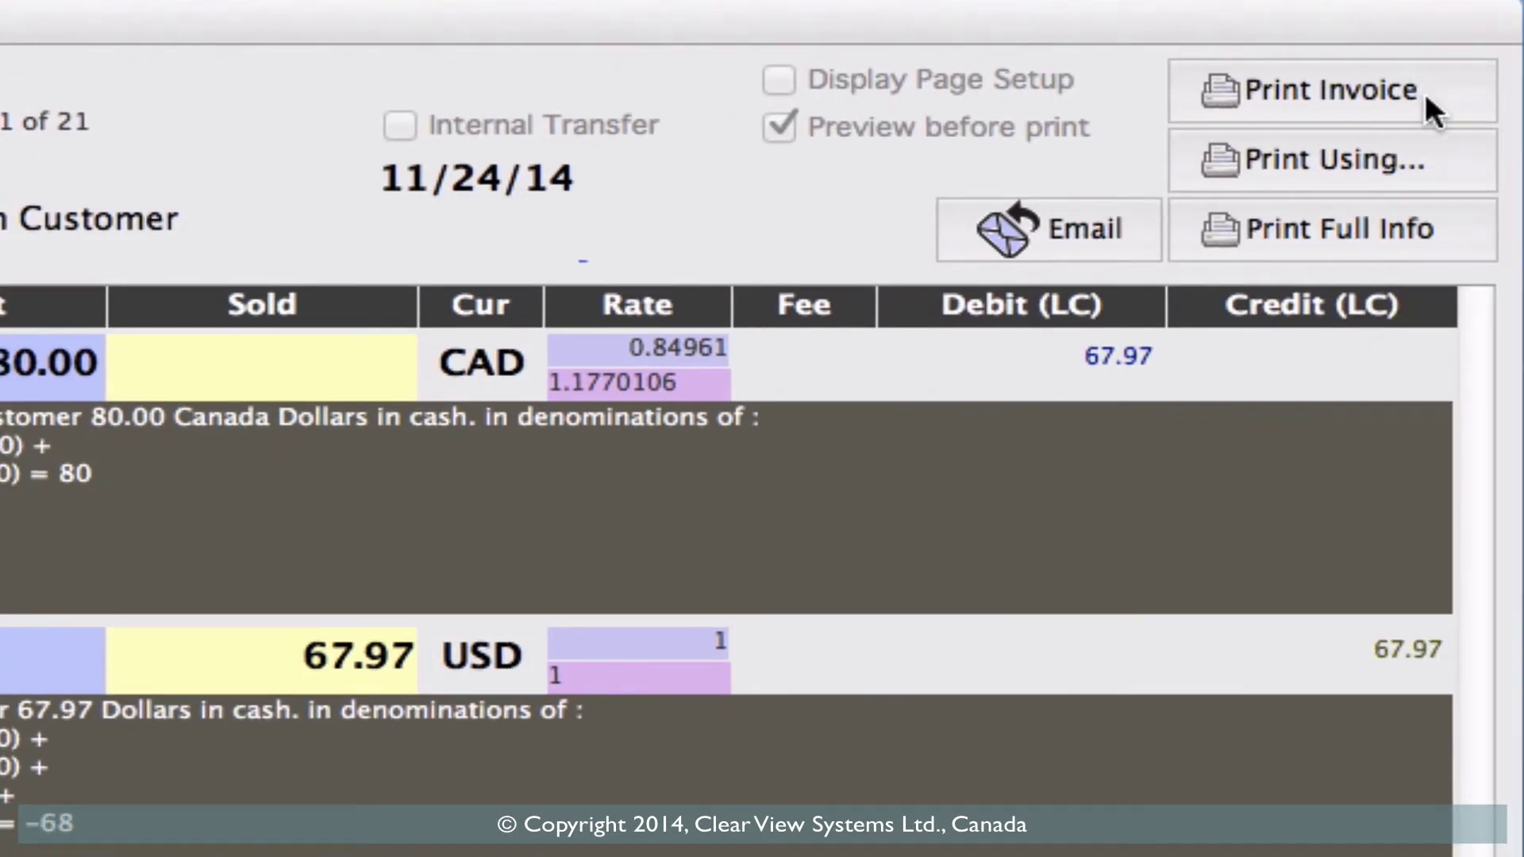
click(1417, 93)
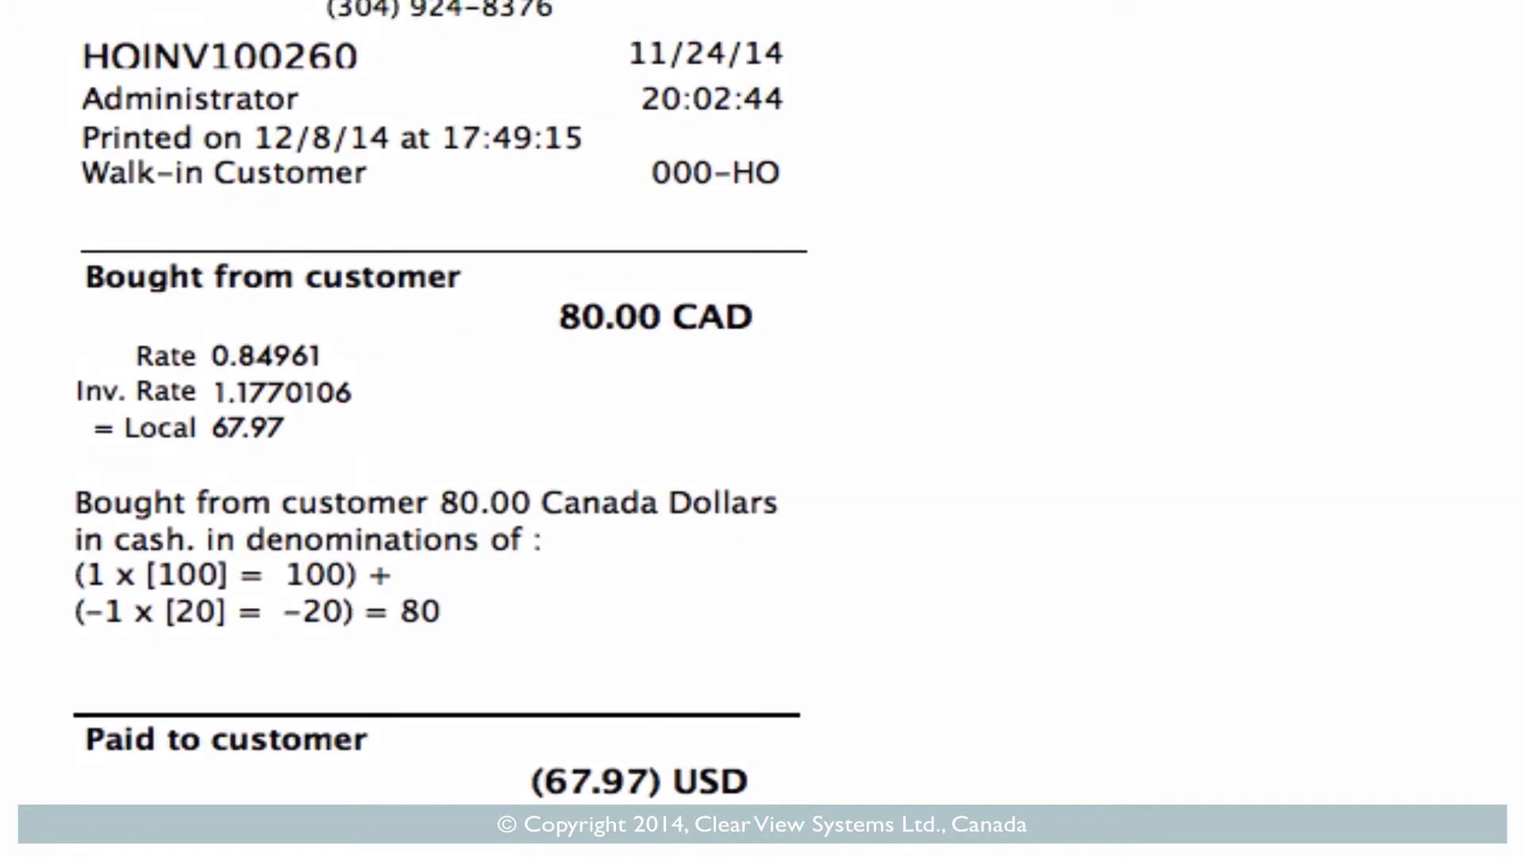
click(42, 74)
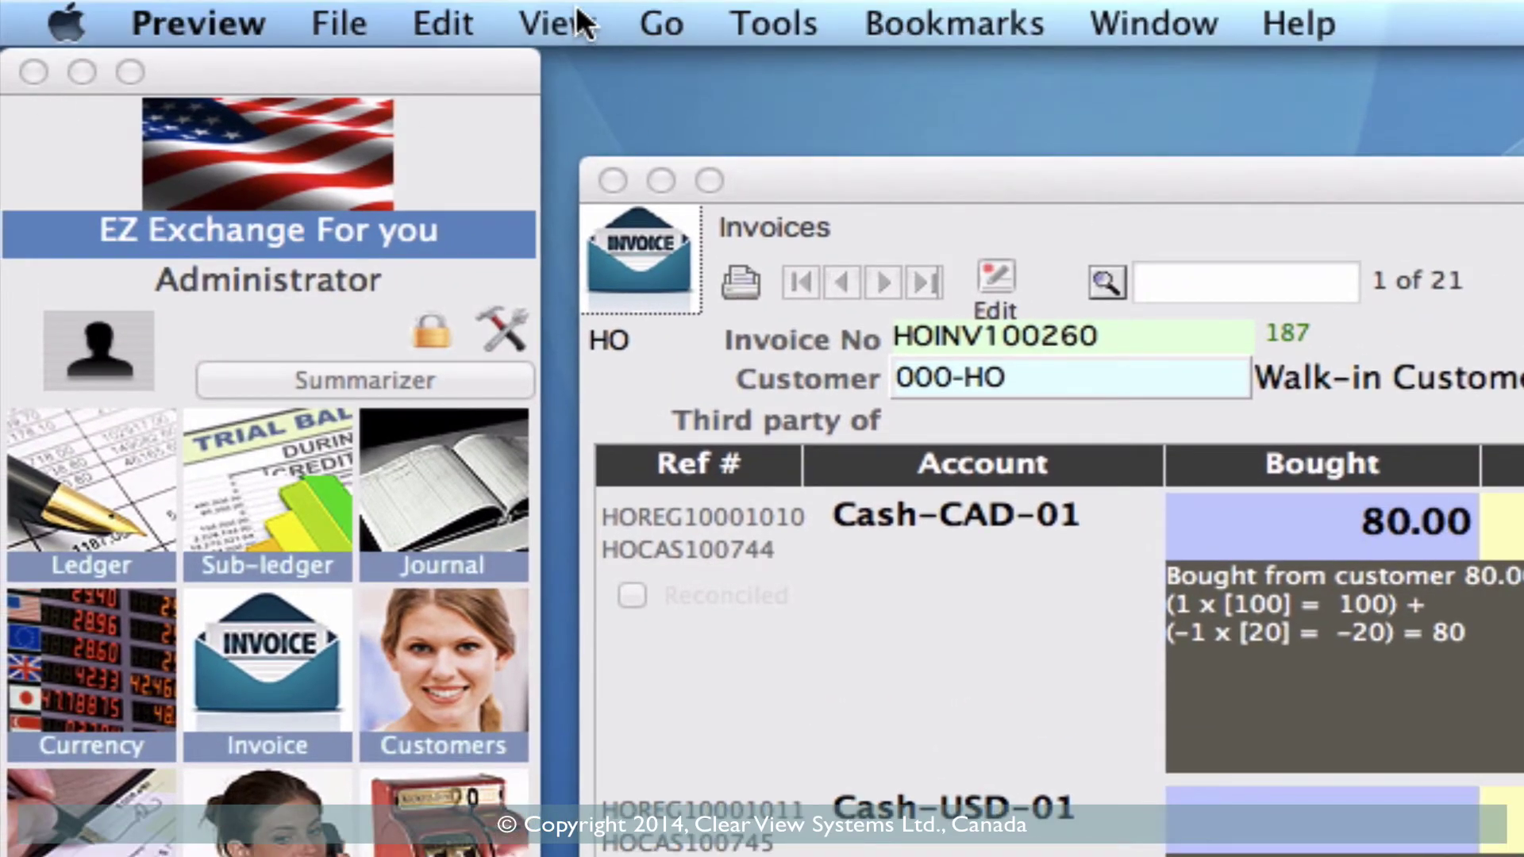
Step: Return to the exchange program and open the printInvoice_ThermalLogo receipt for customization
click(438, 92)
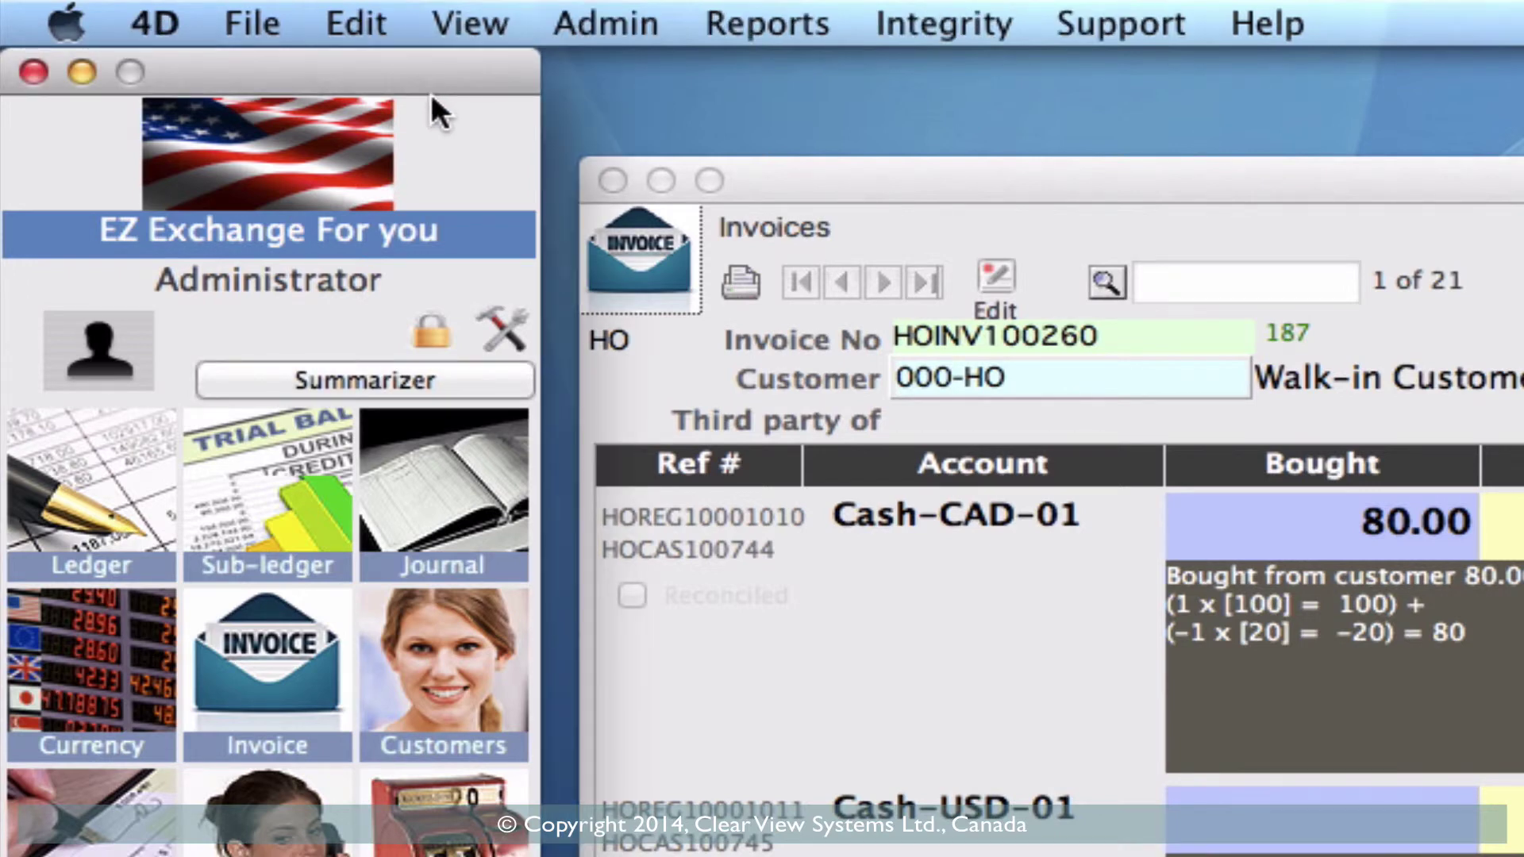
click(600, 27)
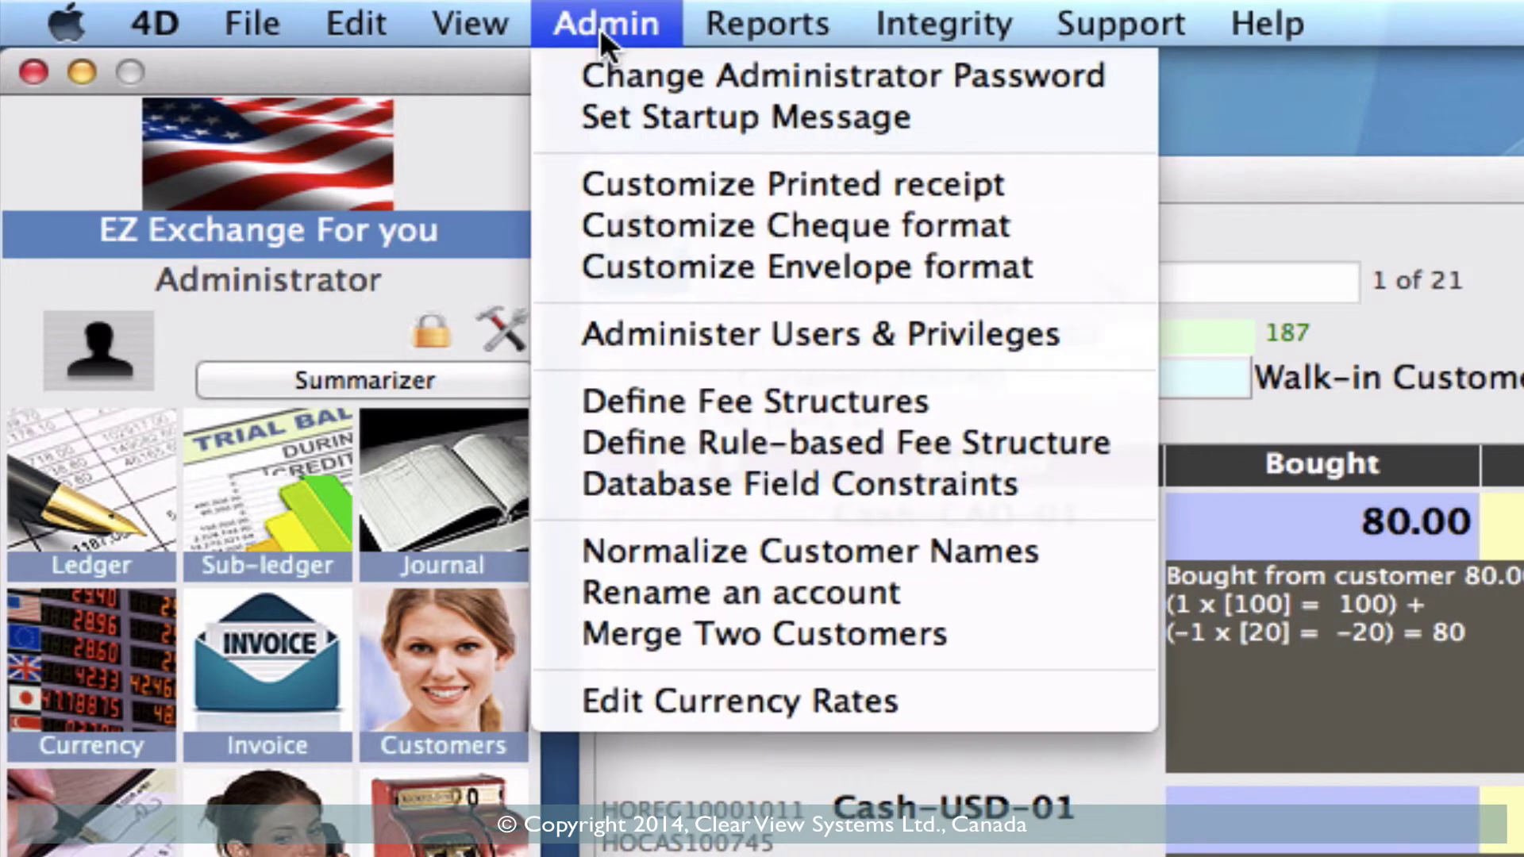
click(672, 182)
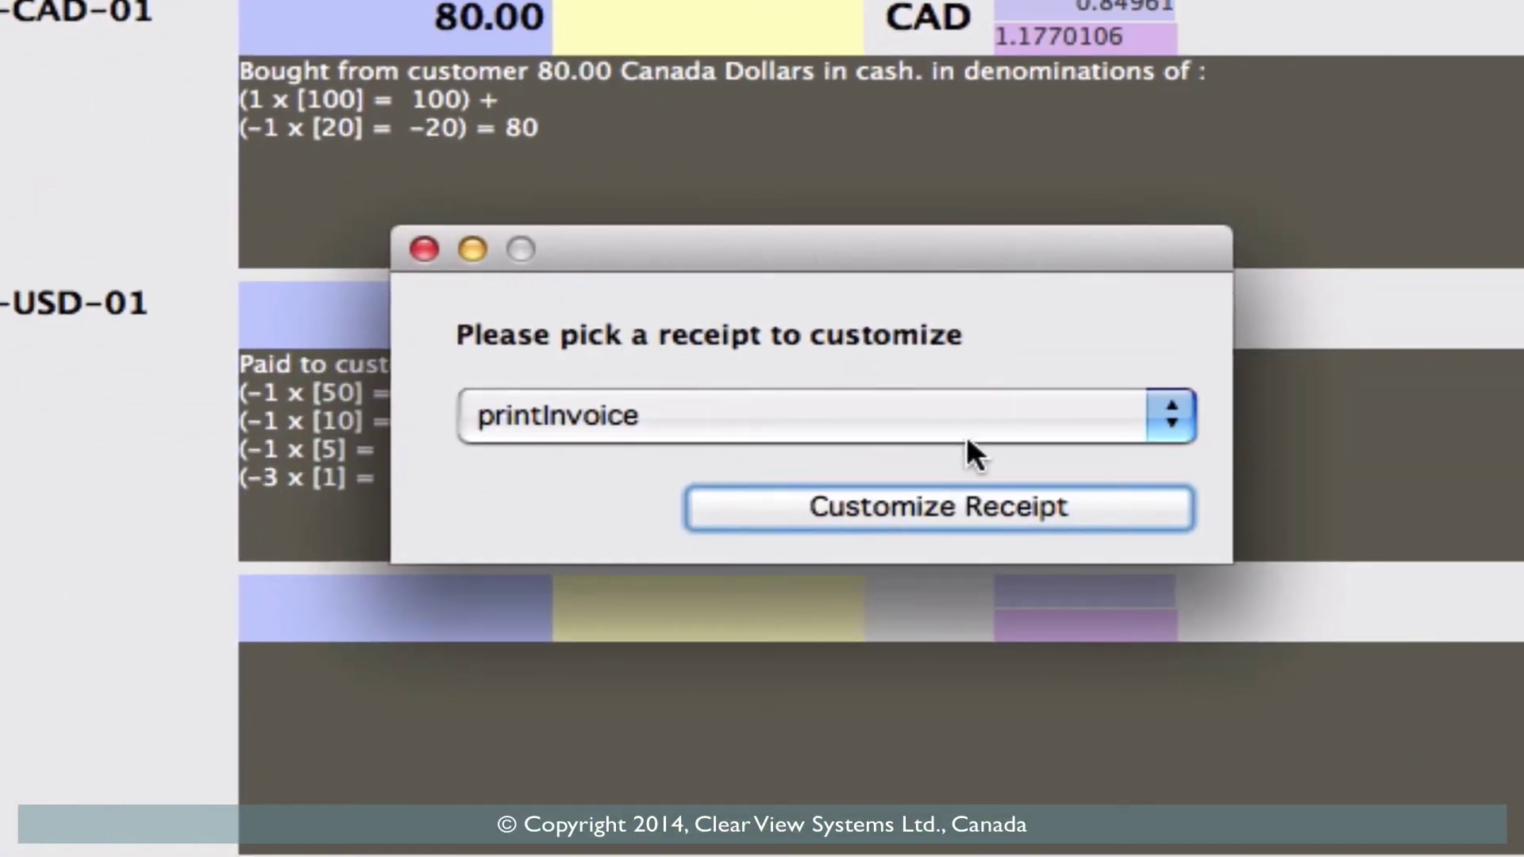
click(978, 418)
click(833, 523)
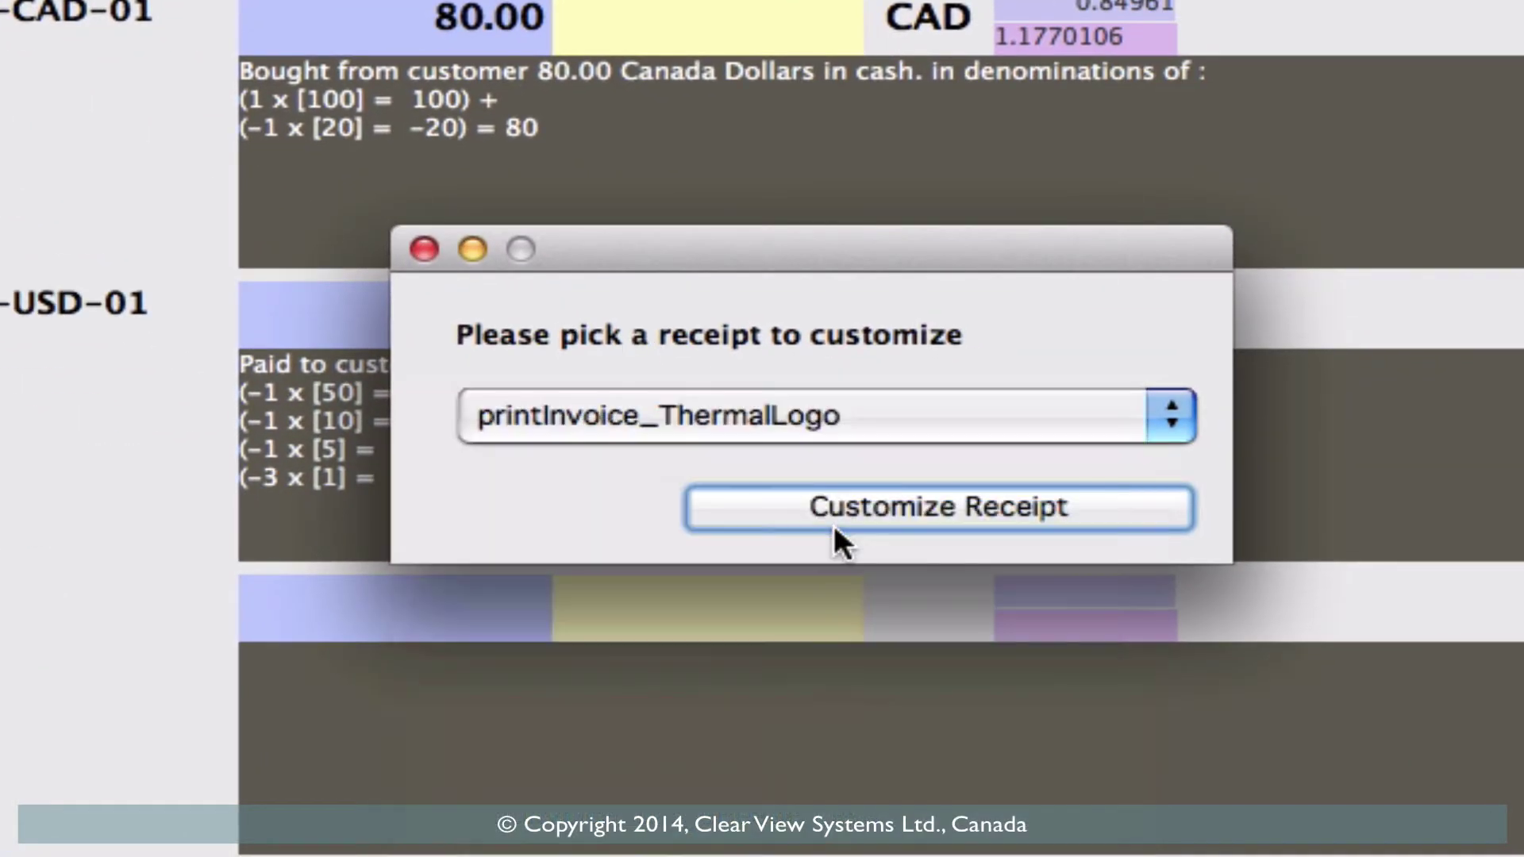
click(934, 507)
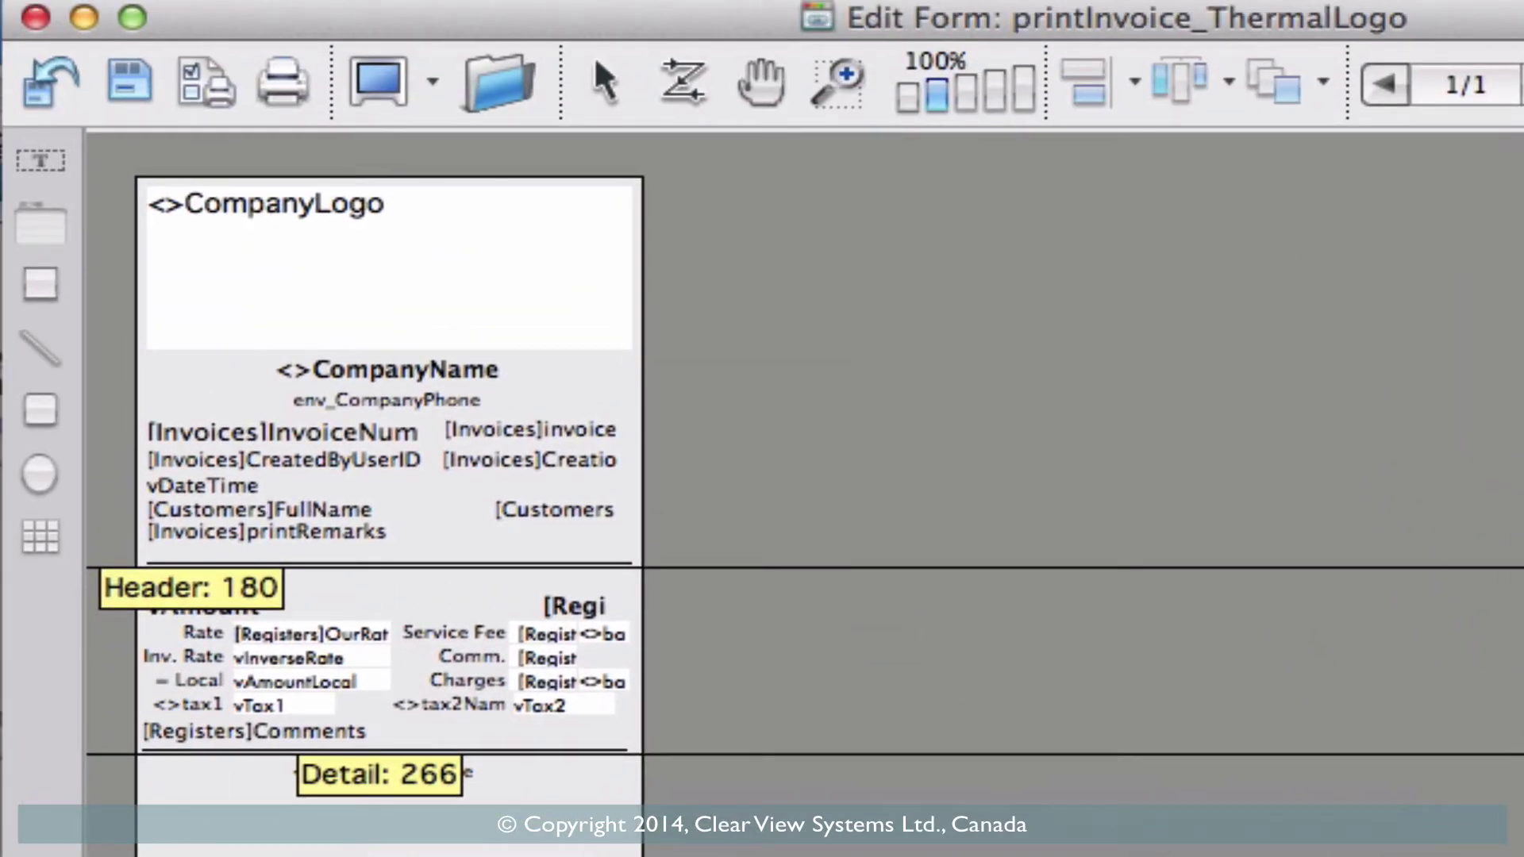
click(585, 613)
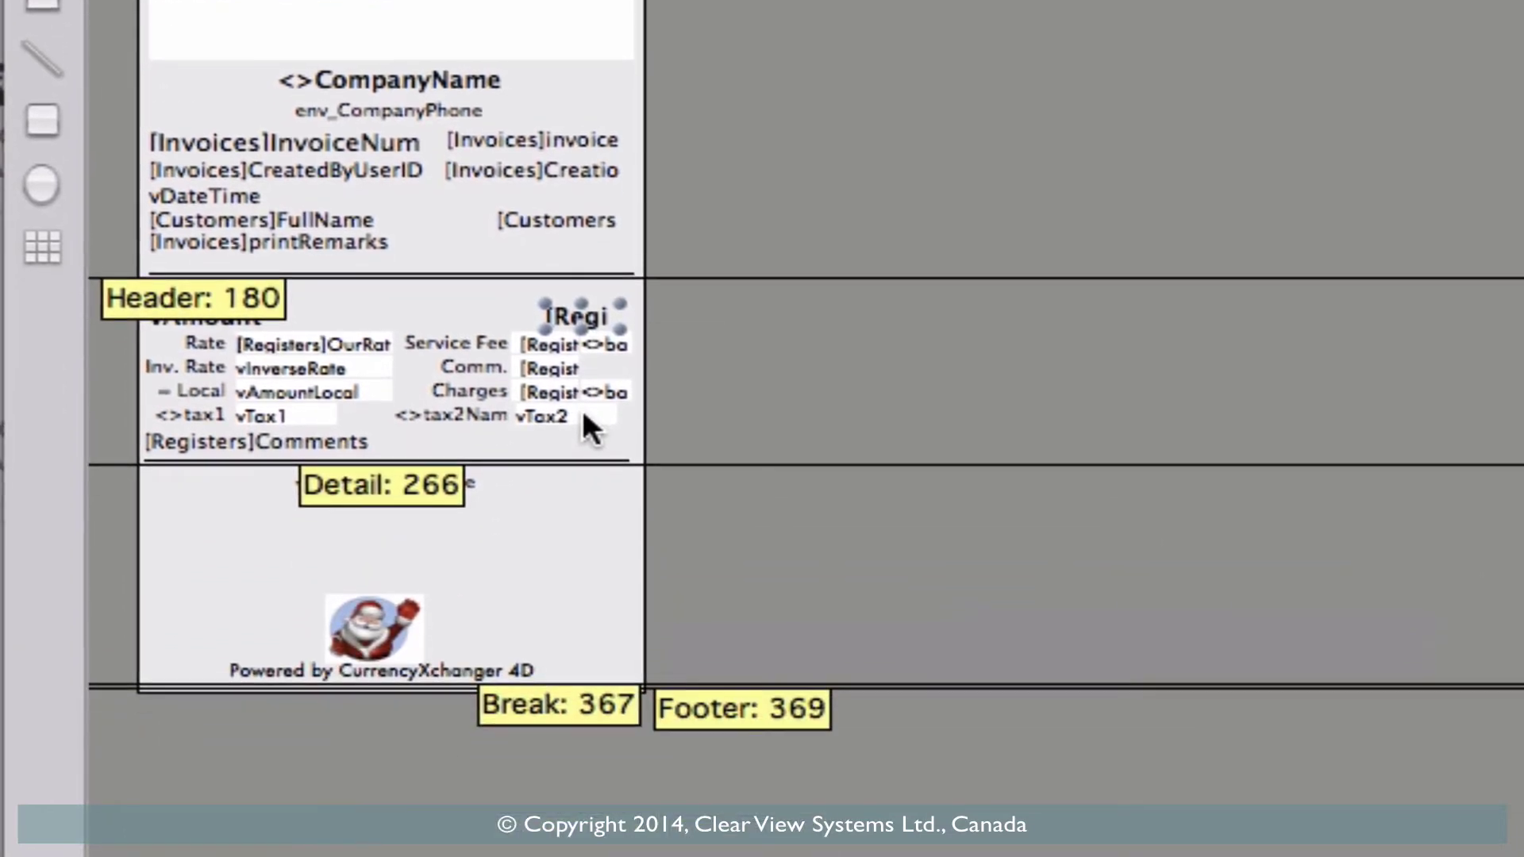